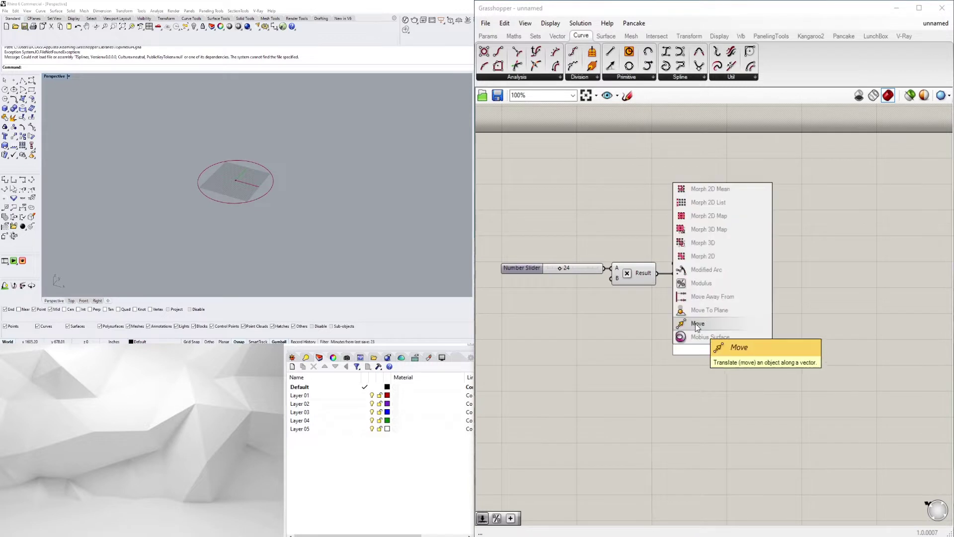
Add Move with a Unit Z motion, feed it the circle's centre through a Point parameter, and drive Unit Z from a slider-and-multiplication copy
key("Return")
type("unit z")
key("Return")
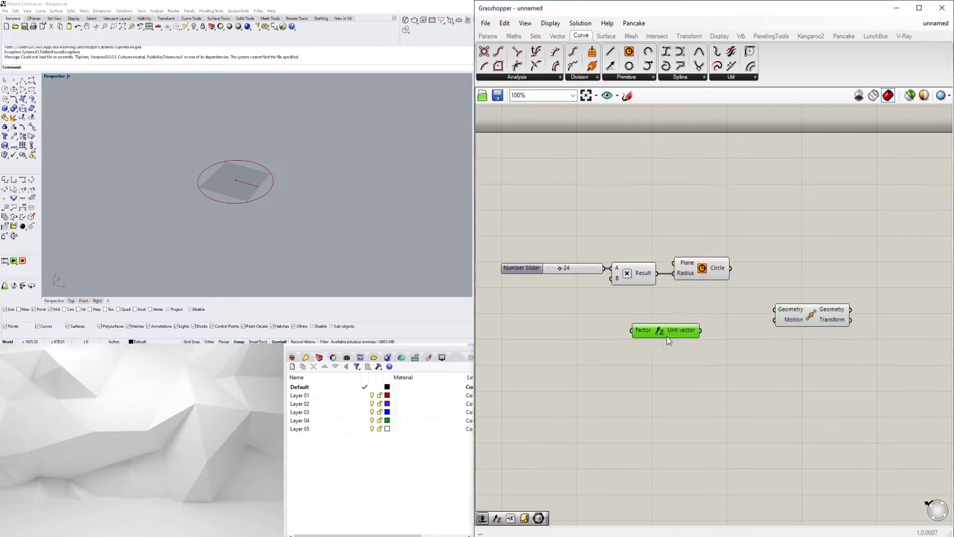
double_click(735, 271)
type("geo")
key("Return")
right_click_drag(783, 288, 738, 295)
left_click_drag(492, 251, 663, 282)
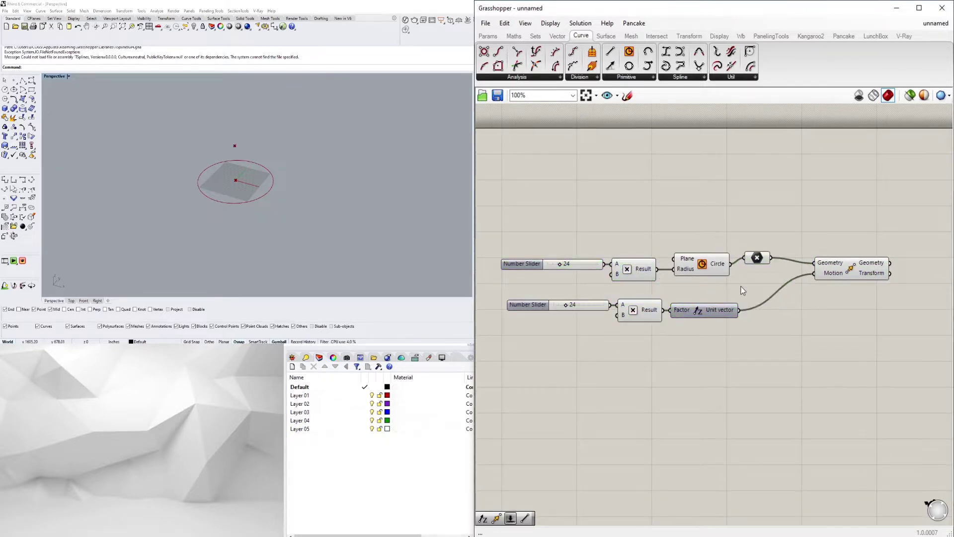
Set the circle radius slider to 10 and the Unit Z height slider to 30
scroll(582, 302, "up", 3)
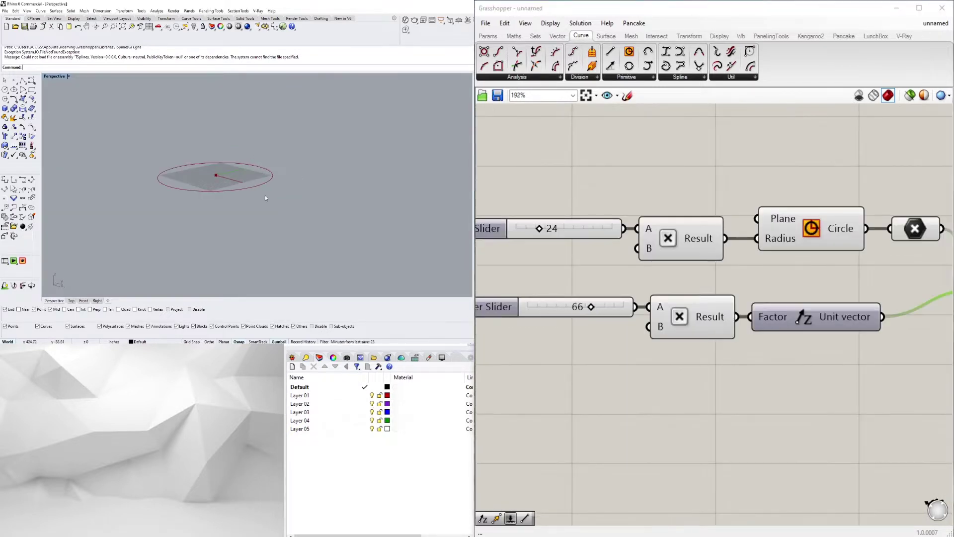
left_click(553, 232)
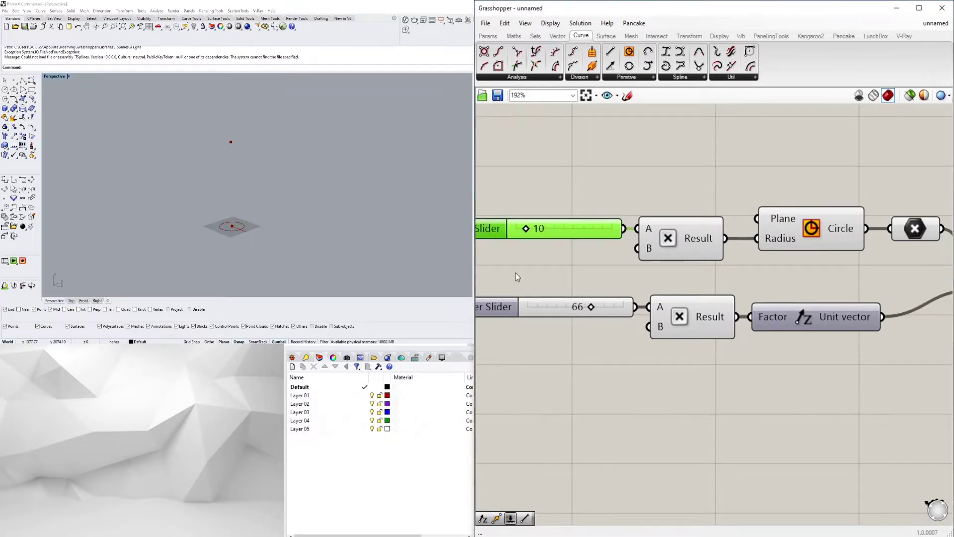
scroll(577, 307, "up", 2)
double_click(571, 306)
key("Return")
Add a Line from the centre point to the moved point
scroll(592, 348, "down", 4)
right_click_drag(773, 390, 485, 444)
double_click(782, 323)
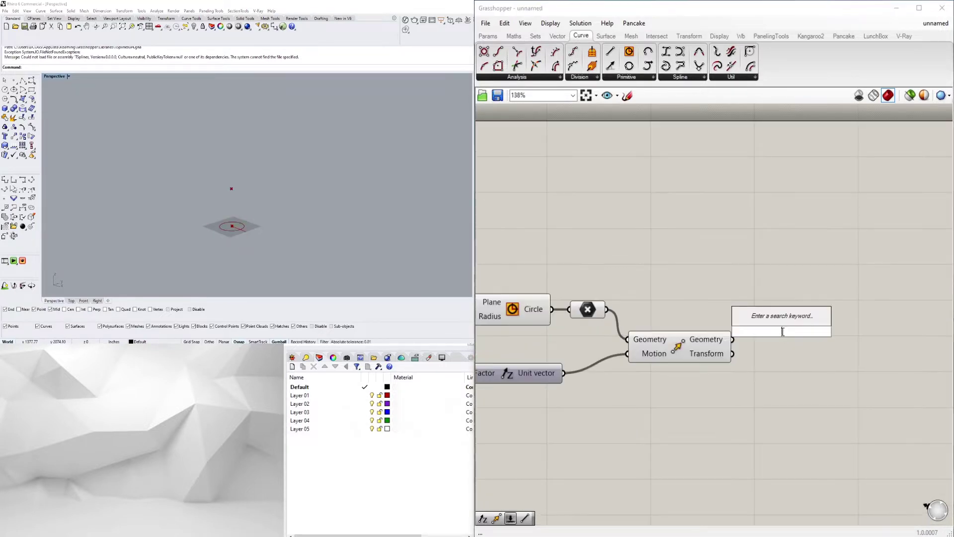
type("line")
key("Return")
left_click_drag(606, 309, 708, 311)
Extrude the vertical line, using a Unit X vector as the Direction
right_click_drag(904, 343, 795, 343)
double_click(795, 344)
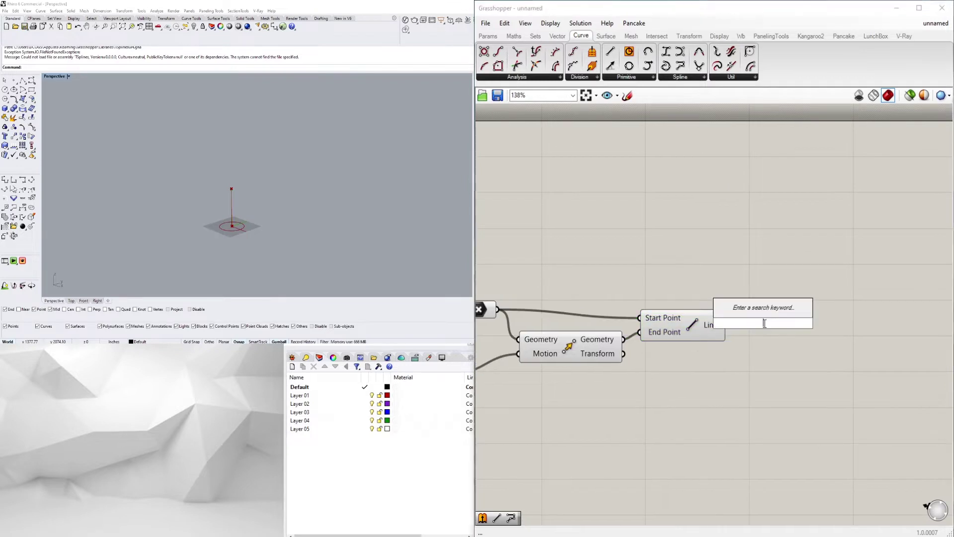
type("extrude")
key("Return")
double_click(658, 384)
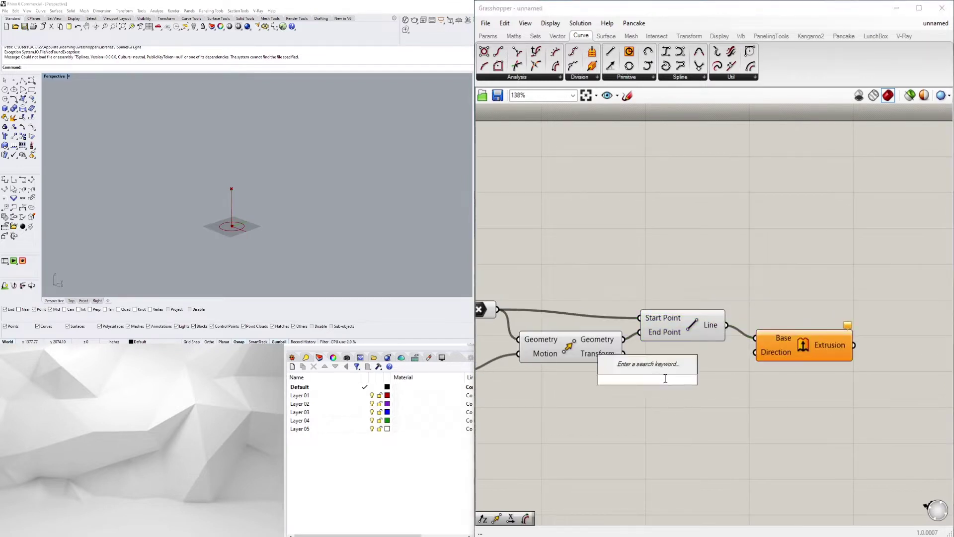
left_click_drag(715, 379, 755, 351)
Drive the Unit X Factor from a copy of the slider and multiplication, and set the slider to 15
scroll(529, 340, "down", 2)
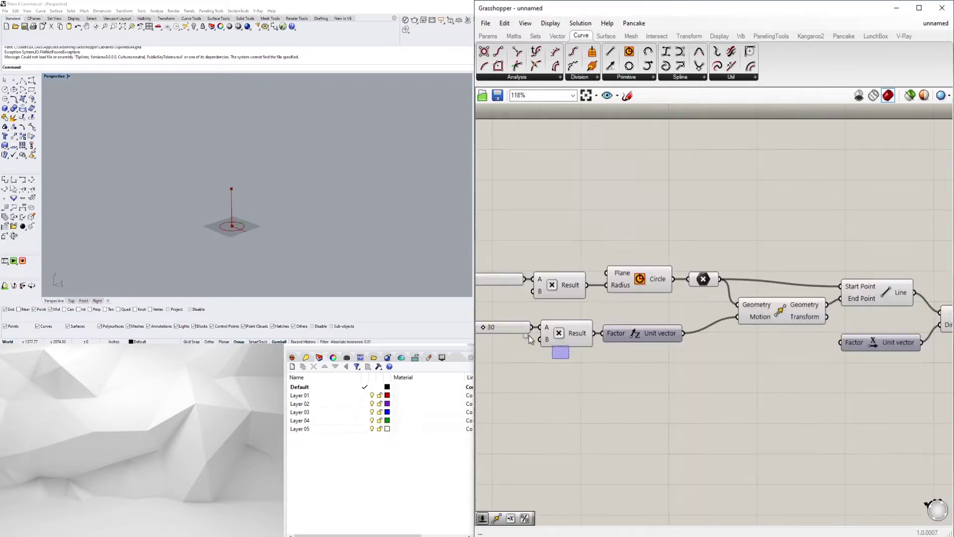
left_click_drag(806, 383, 836, 380)
left_click_drag(889, 324, 845, 379)
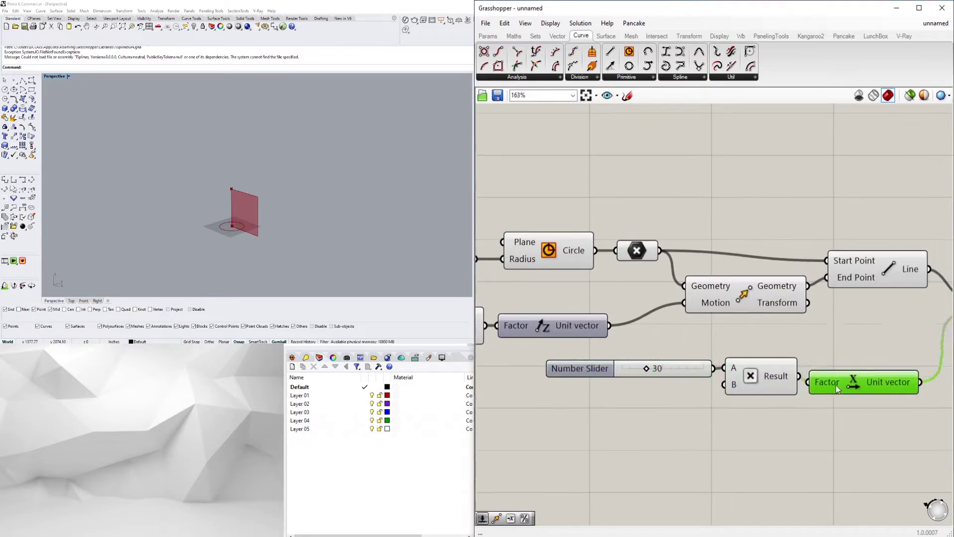
scroll(775, 357, "up", 3)
scroll(730, 373, "up", 5)
left_click_drag(685, 373, 691, 373)
scroll(757, 326, "down", 5)
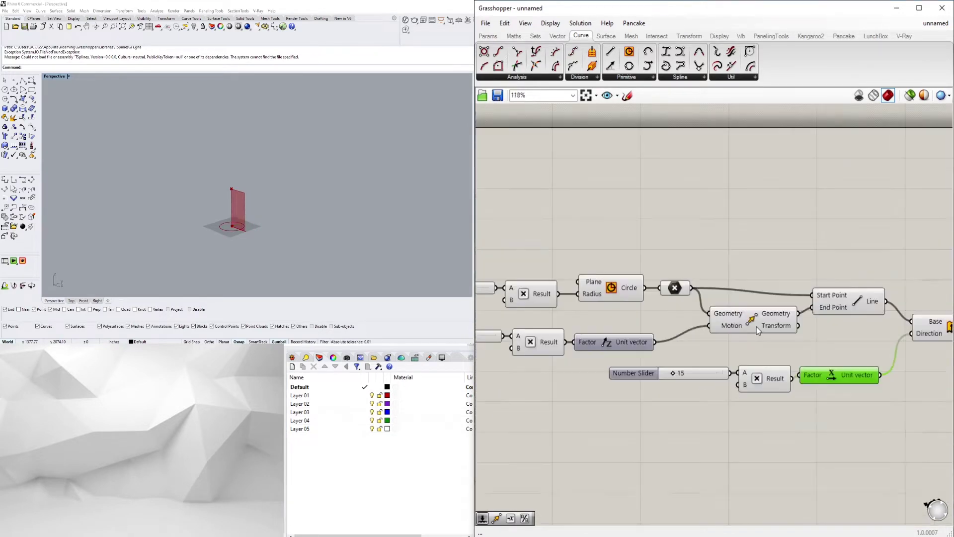
Hide the Circle component's preview and take a closer look at the extruded surface
right_click(657, 268)
scroll(781, 329, "down", 2)
left_click(783, 330)
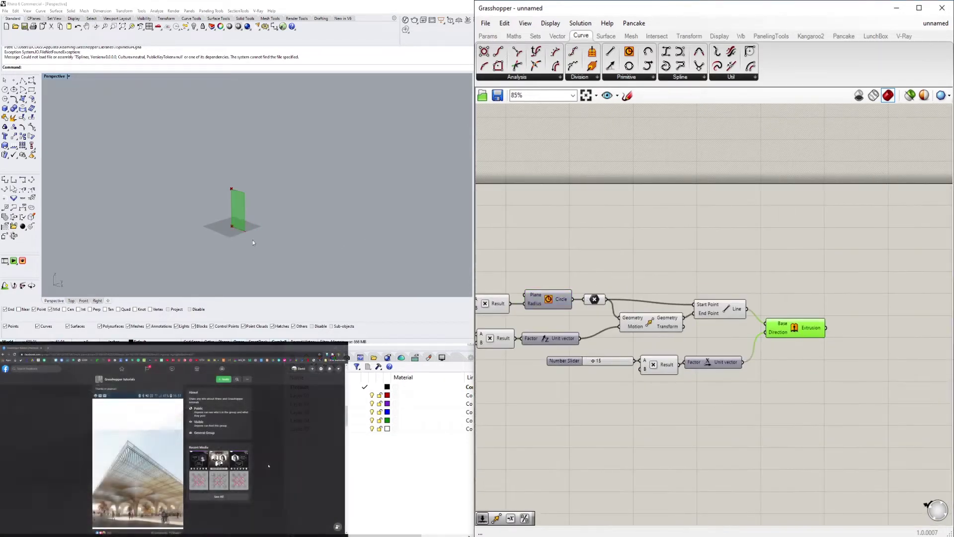
scroll(237, 217, "up", 3)
left_click(796, 386)
right_click_drag(806, 367, 771, 344)
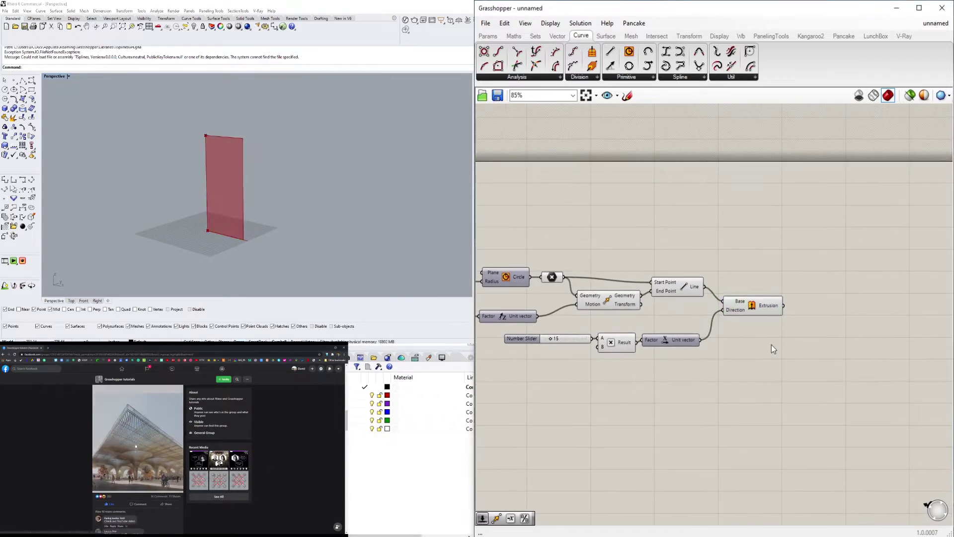
Set the Unit X slider to 25 to widen the extruded surface
left_click(763, 309)
scroll(546, 341, "up", 2)
left_click_drag(546, 341, 554, 339)
scroll(726, 390, "down", 2)
left_click(726, 391)
scroll(726, 391, "down", 1)
left_click(789, 286)
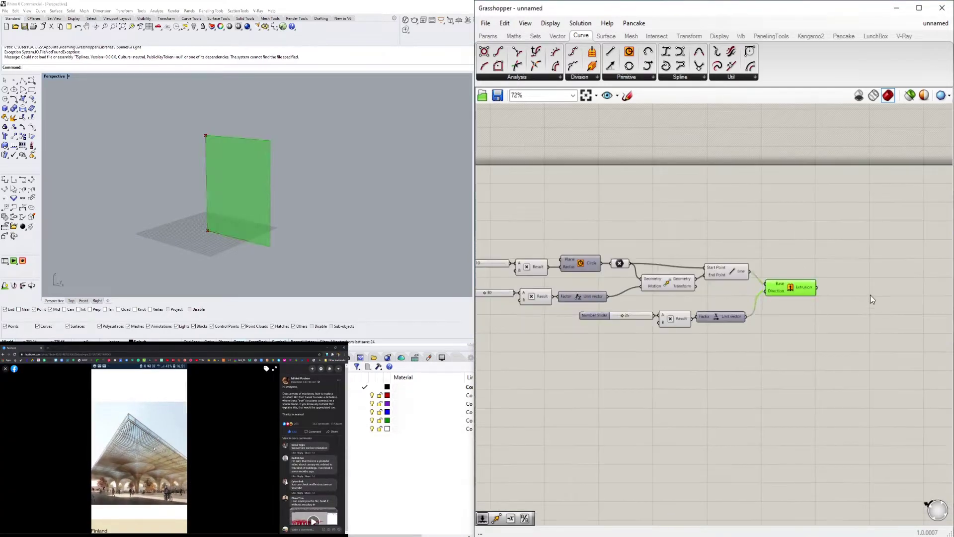
Add Evaluate Surface, connect the Extrusion to its Surface input and reparameterize that input
double_click(870, 288)
type("eval")
left_click(855, 240)
scroll(886, 291, "up", 2)
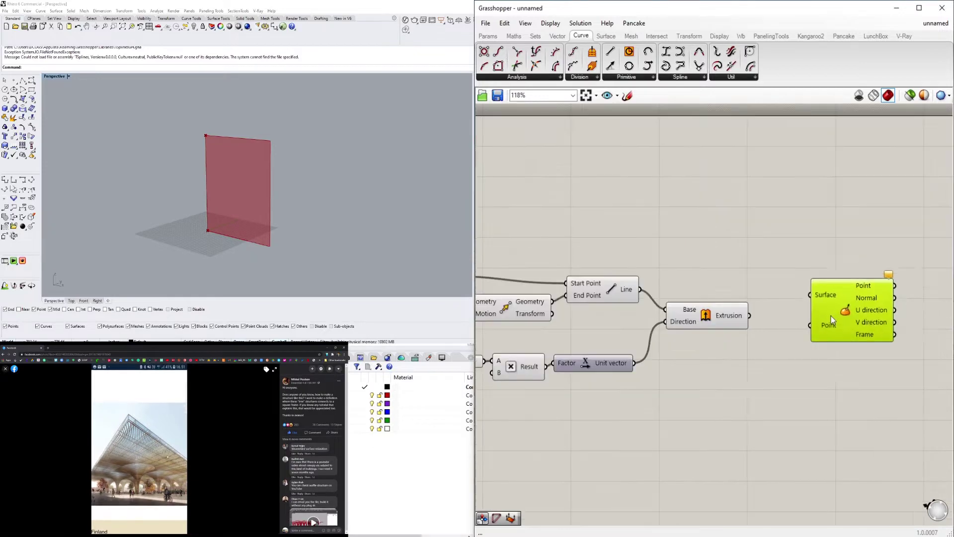
left_click_drag(786, 311, 787, 313)
right_click(798, 314)
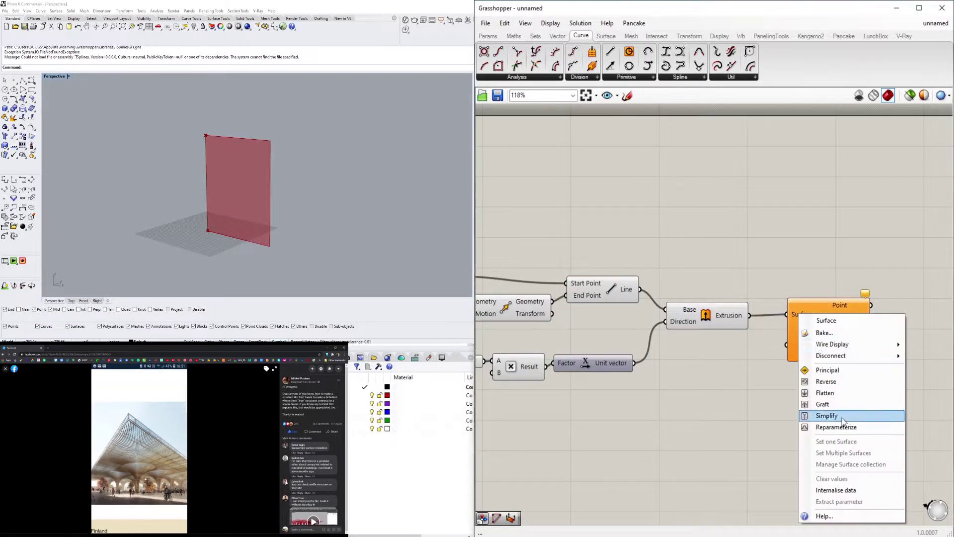
left_click(822, 436)
Place three MD Sliders below the Extrusion, at about 0.86 ; 1.0, 0.19 ; 0.58 and 0.17 ; 0.0
double_click(641, 366)
type("slider")
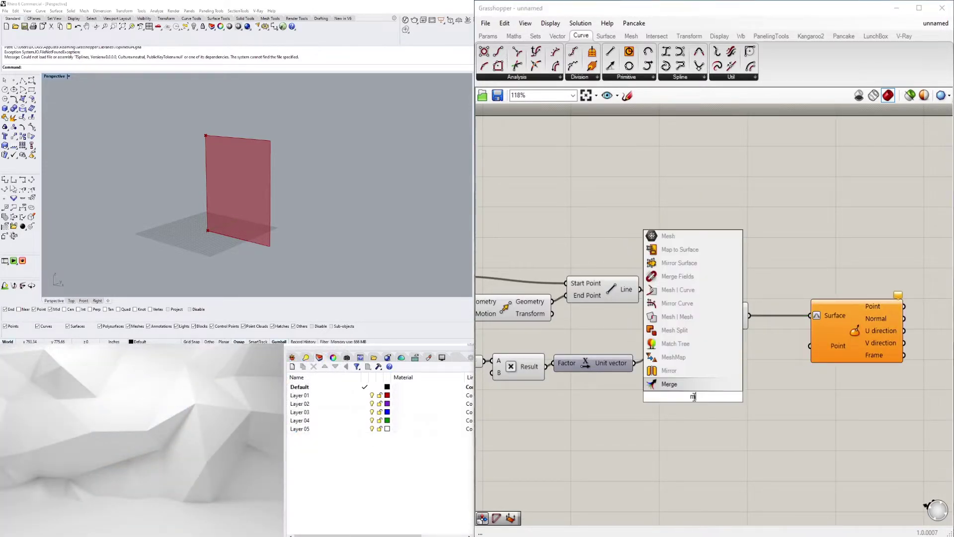
left_click(692, 387)
left_click_drag(733, 350, 710, 453)
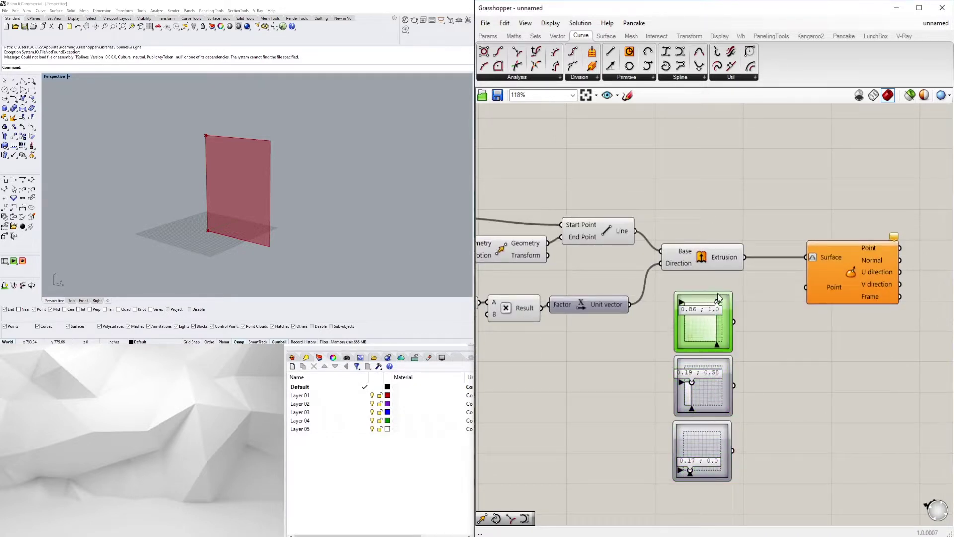
Connect all three MD Sliders to Evaluate Surface's Point input and set the uppermost one to about 0.92 ; 1.0
right_click_drag(718, 299, 636, 336)
left_click_drag(651, 489, 746, 329)
scroll(723, 330, "down", 2)
left_click_drag(688, 474, 651, 328)
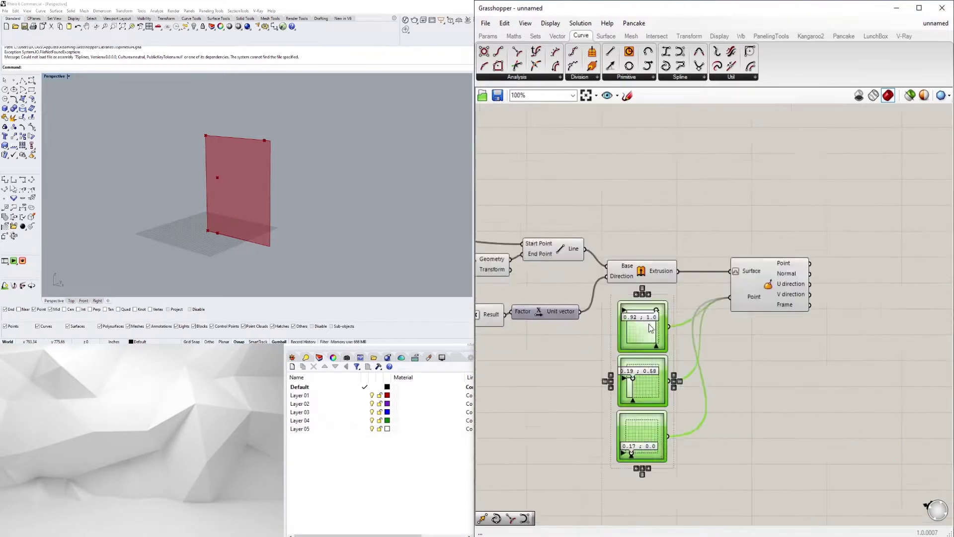
Create a Nurbs Curve from the evaluated points and set the middle MD Slider to about 0.0 ; 0.71
scroll(795, 397, "down", 3)
left_click(795, 397)
scroll(754, 394, "up", 2)
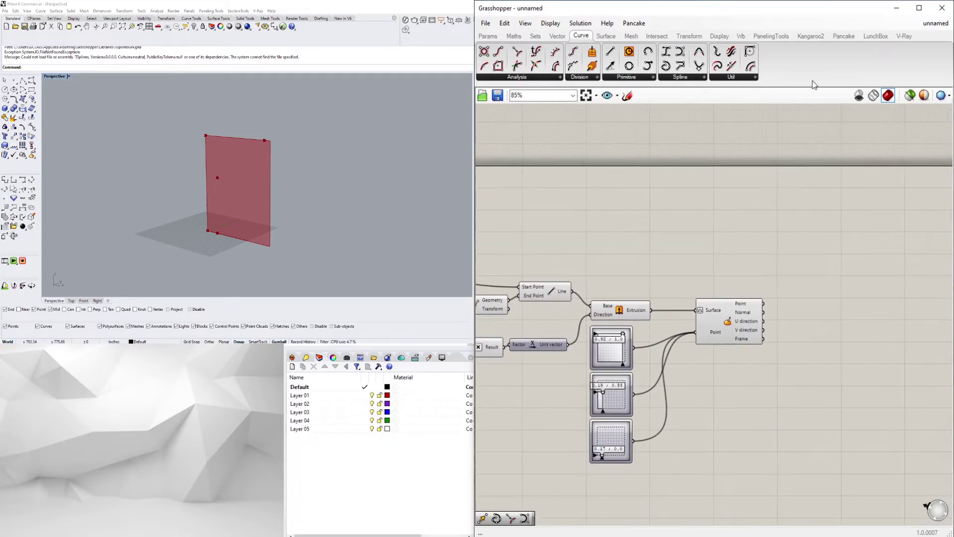
left_click_drag(768, 311, 806, 322)
scroll(557, 383, "up", 5)
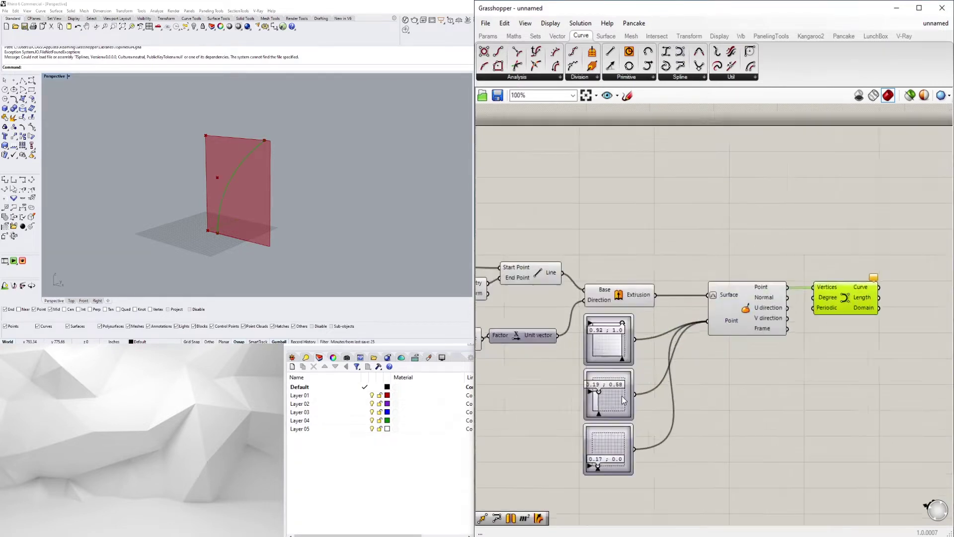
Add a Revolution of the Nurbs Curve around the vertical line as its Axis
scroll(581, 368, "down", 6)
double_click(807, 248)
type("rev")
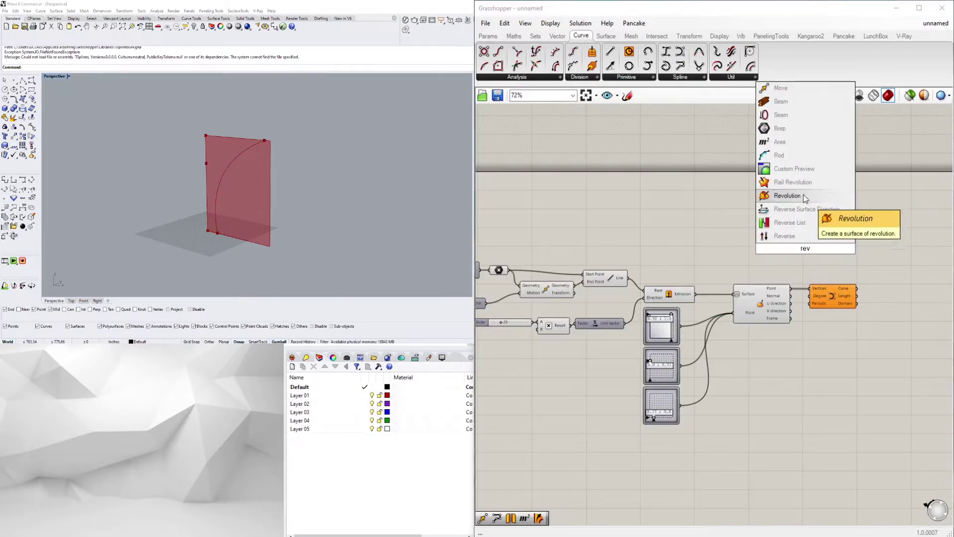
left_click(803, 196)
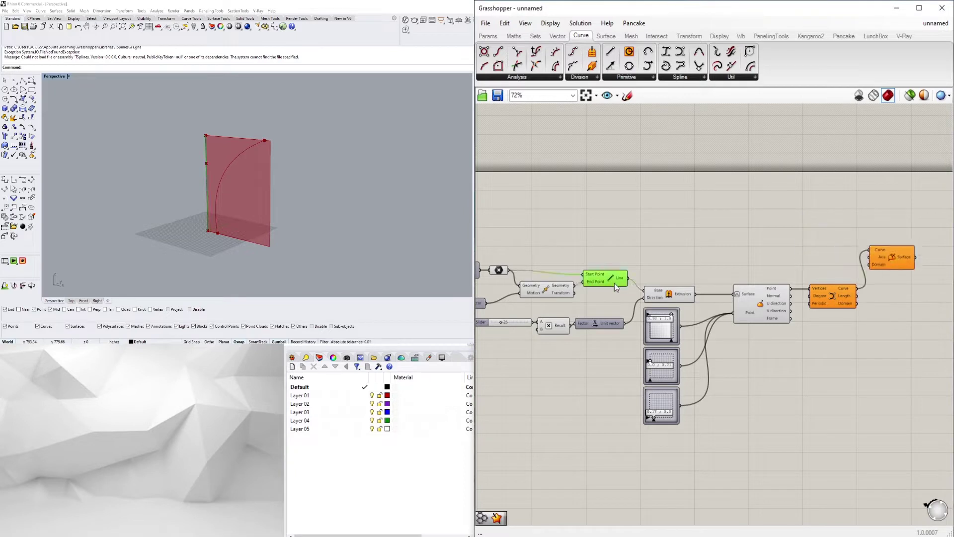
left_click_drag(833, 263, 870, 257)
left_click_drag(900, 261, 914, 274)
Set the lowest MD Slider to about 0.45 ; 0.0 to widen the base of the revolved surface
scroll(650, 387, "up", 4)
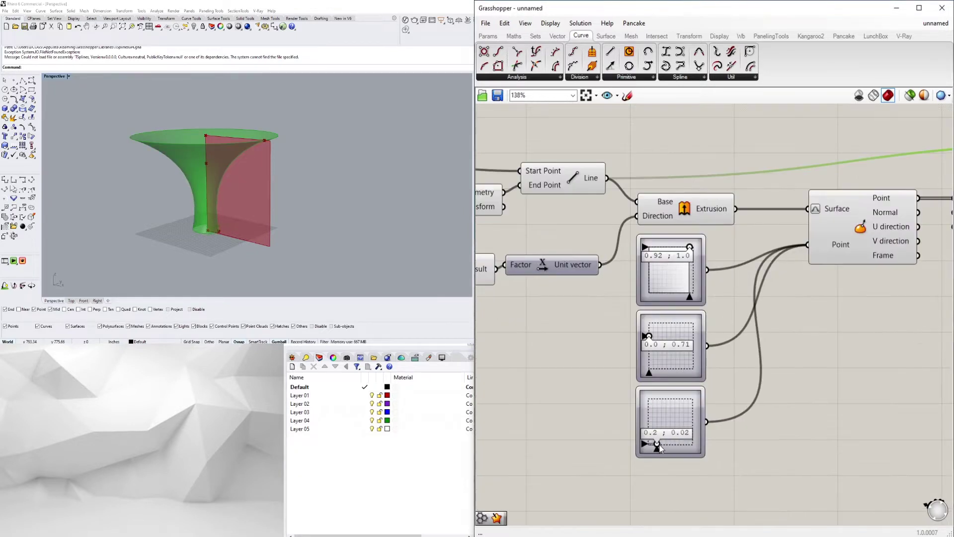
right_click_drag(318, 193, 324, 225)
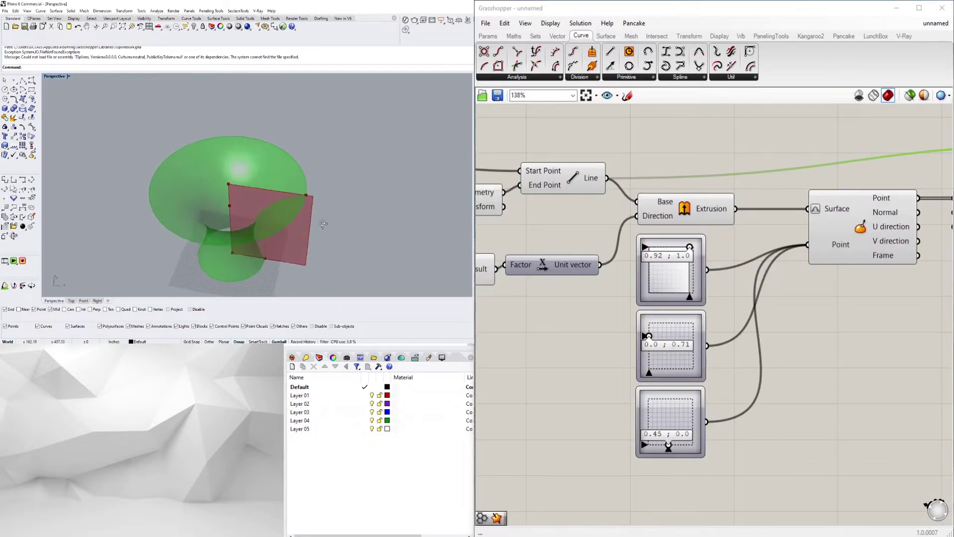
scroll(528, 268, "down", 4)
left_click_drag(762, 279, 772, 299)
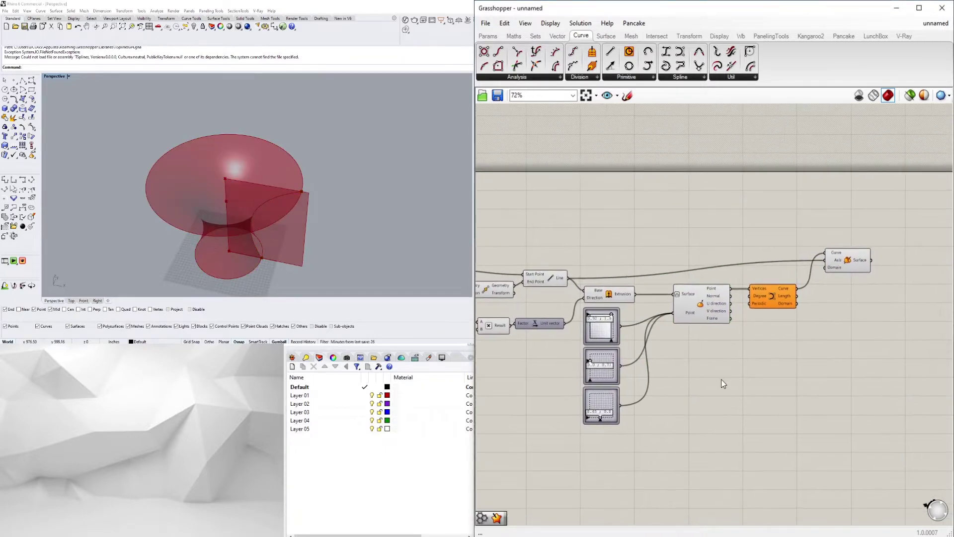
Add Brep Edges fed by the revolved surface and align it beside the Revolution component
double_click(847, 392)
type("brep edges")
key("Return")
right_click_drag(846, 400, 787, 407)
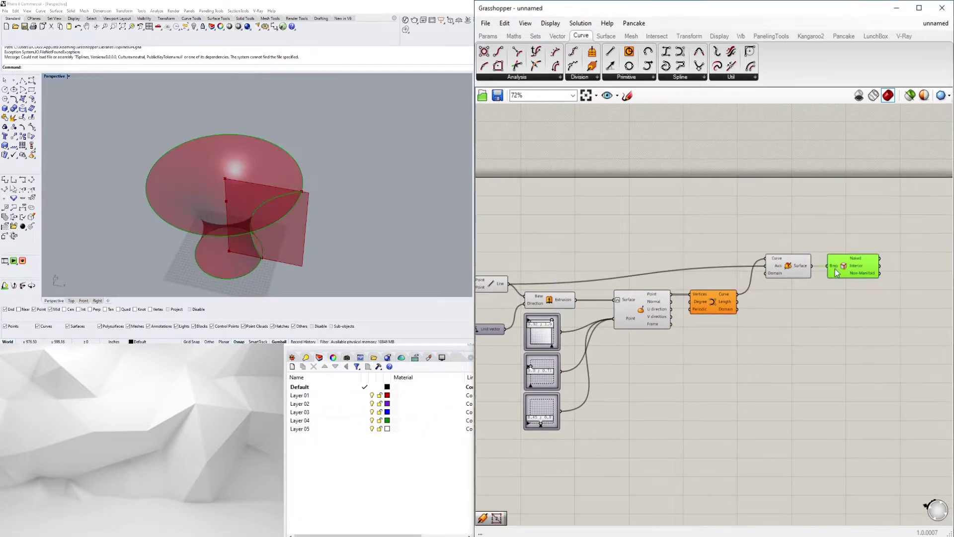
left_click(795, 269, "shift")
left_click_drag(795, 269, 787, 284)
scroll(787, 284, "up", 2)
left_click(827, 292)
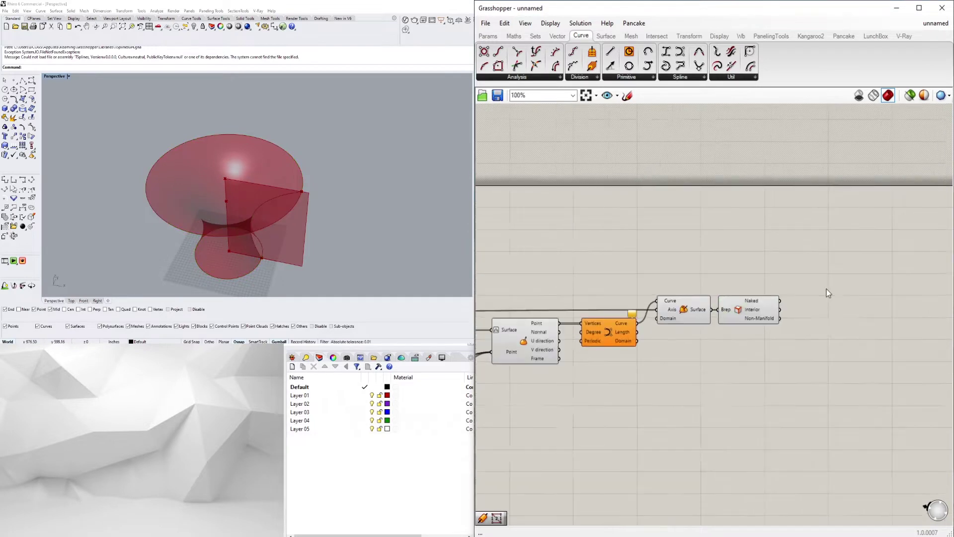
Collect the Naked edges in a Curve parameter and hide the Brep Edges preview
double_click(827, 293)
type("curve")
key("Return")
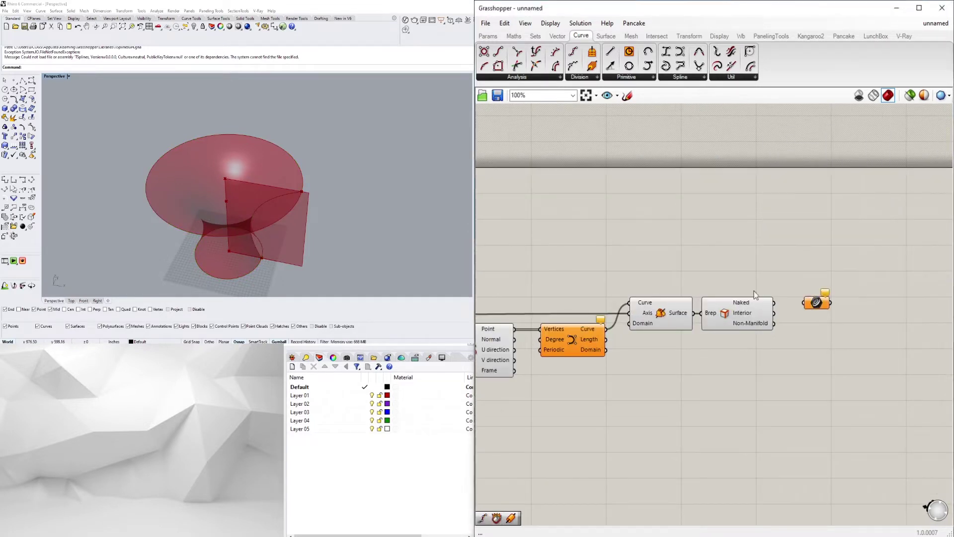
left_click(839, 306)
right_click_drag(840, 306, 801, 301)
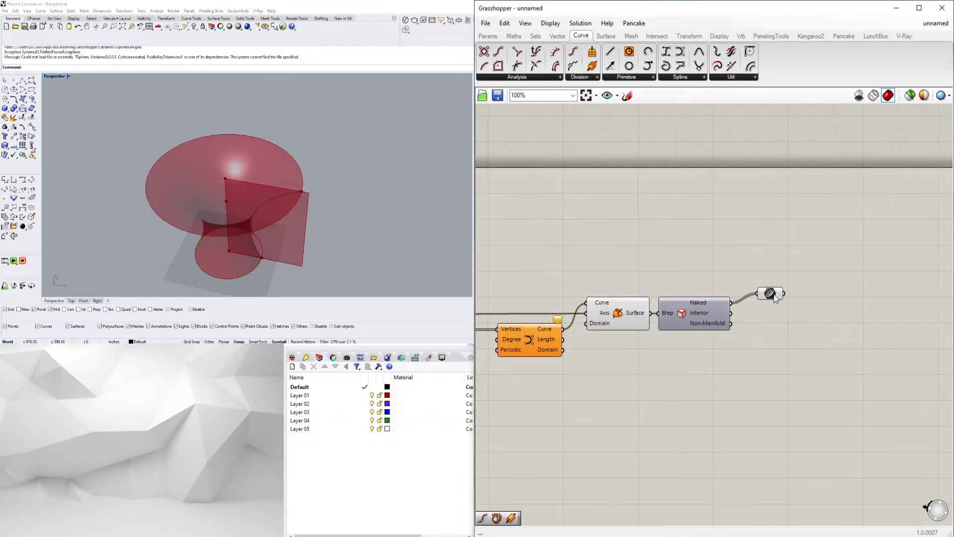
Add List Item for the collected edge curves, reverse its List input and align it with the Curve parameter
scroll(801, 301, "up", 2)
double_click(801, 297)
type("ite")
left_click(800, 272)
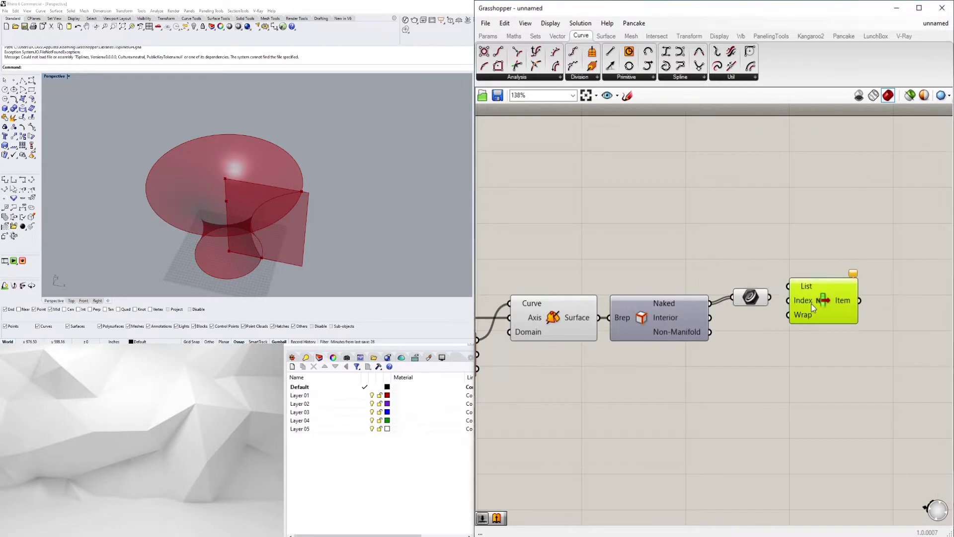
right_click(810, 292)
left_click(834, 363)
left_click(752, 302, "shift")
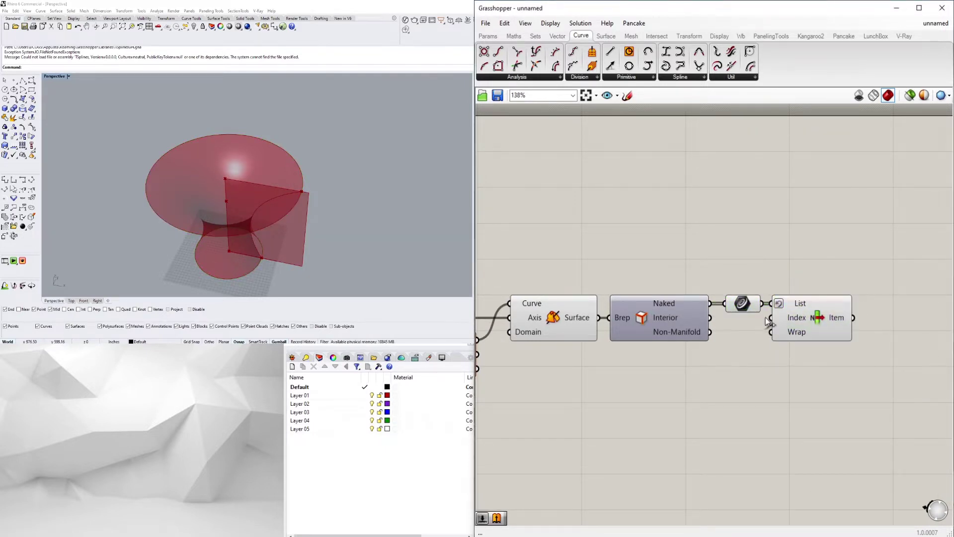
right_click(752, 302)
Add Divide Curve for the selected edge and set its Count with a number slider of 4
right_click_drag(890, 348, 784, 301)
double_click(770, 271)
type("divide")
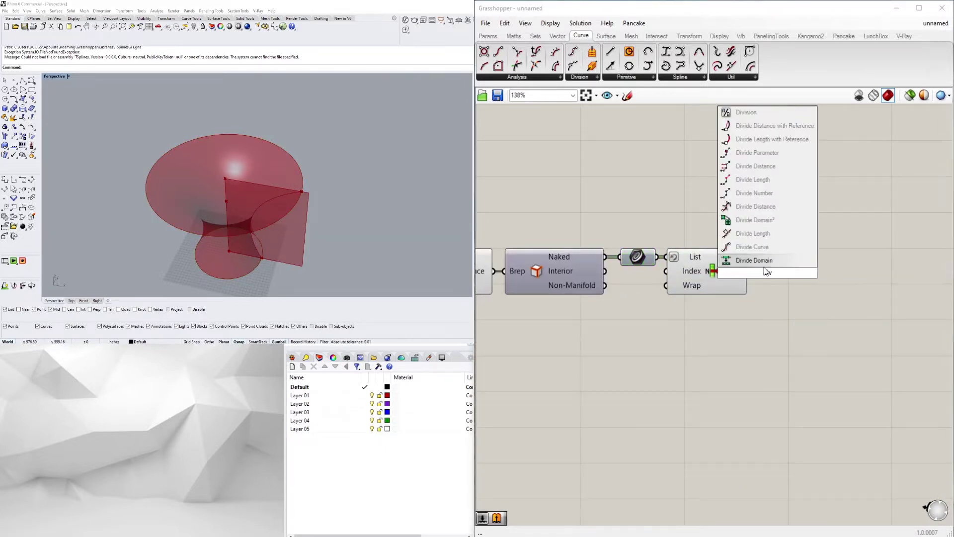
key("Return")
right_click_drag(699, 320, 597, 292)
double_click(598, 292)
type("4")
key("Return")
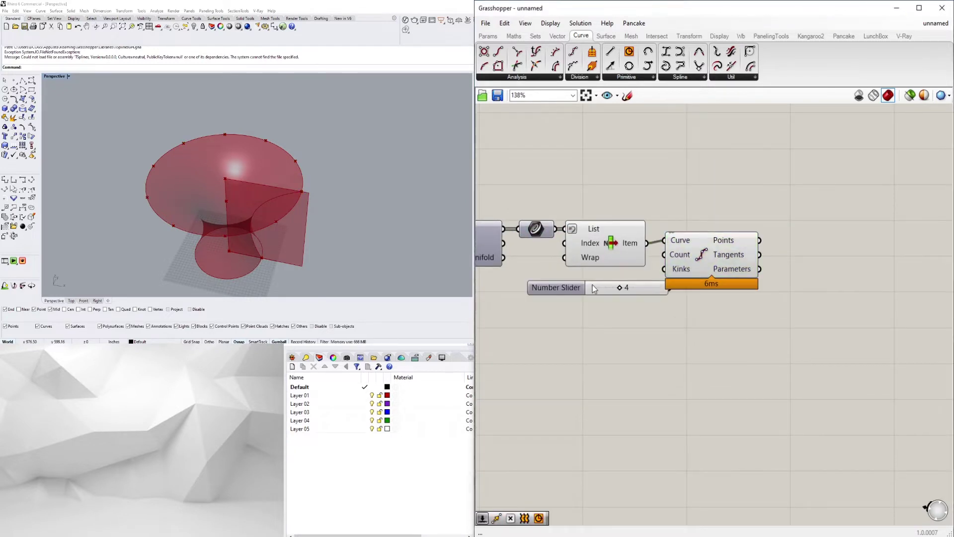
left_click_drag(642, 290, 664, 255)
Add a PolyLine through the four division points and set its Closed input to True
right_click_drag(842, 236, 795, 265)
double_click(795, 264)
type("polyl")
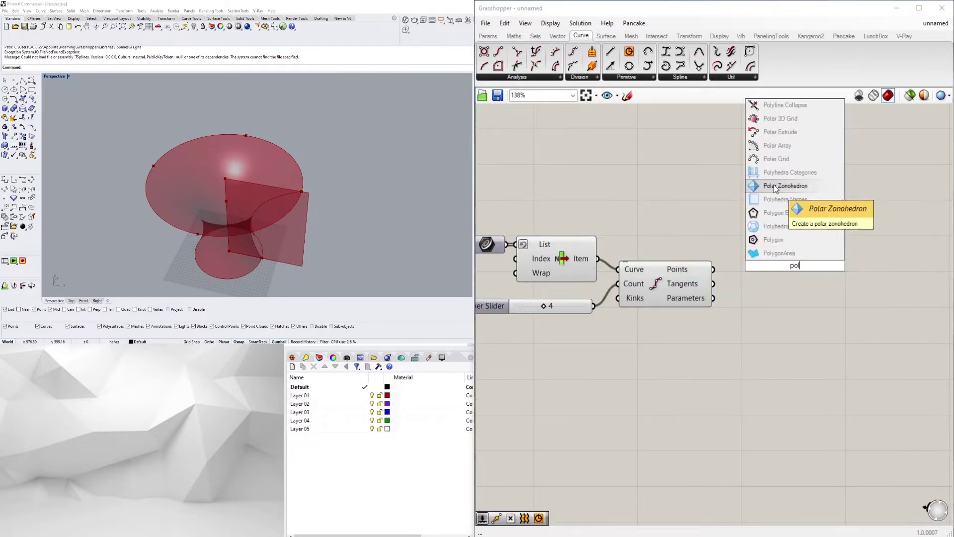
left_click(774, 239)
left_click_drag(714, 269, 750, 258)
right_click(771, 272)
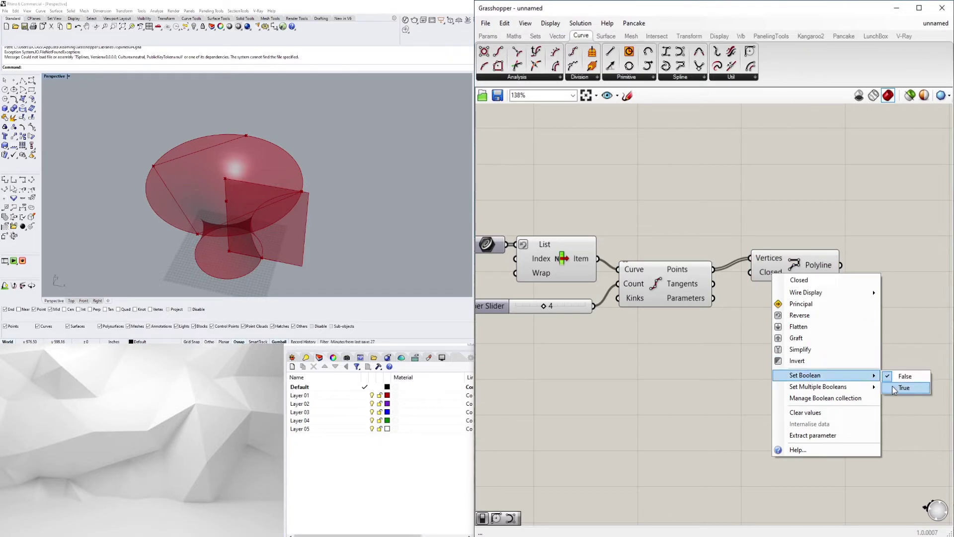
left_click(907, 387)
right_click_drag(199, 164, 158, 161)
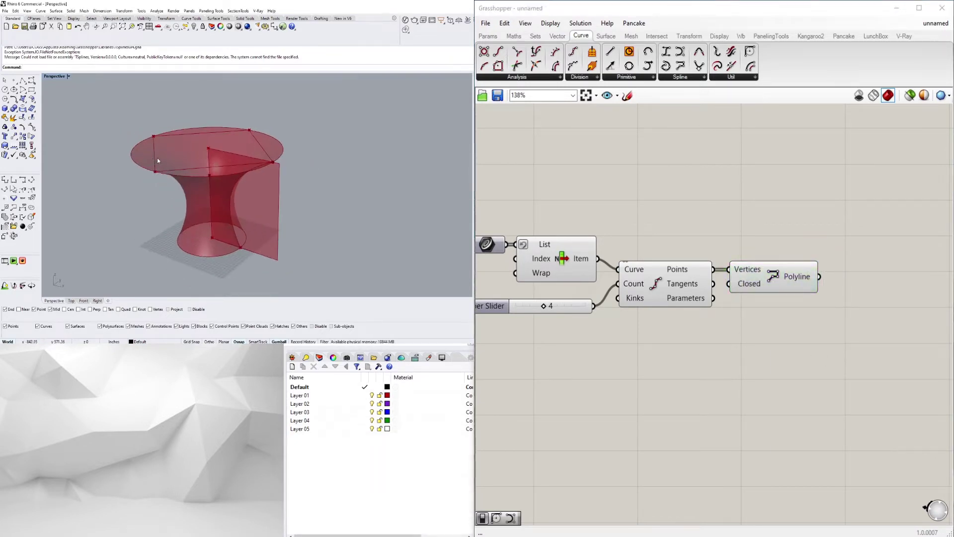
Add a Cap Holes component above Brep Edges and feed it the revolved surface
right_click_drag(556, 280, 748, 325)
double_click(683, 219)
type("brep")
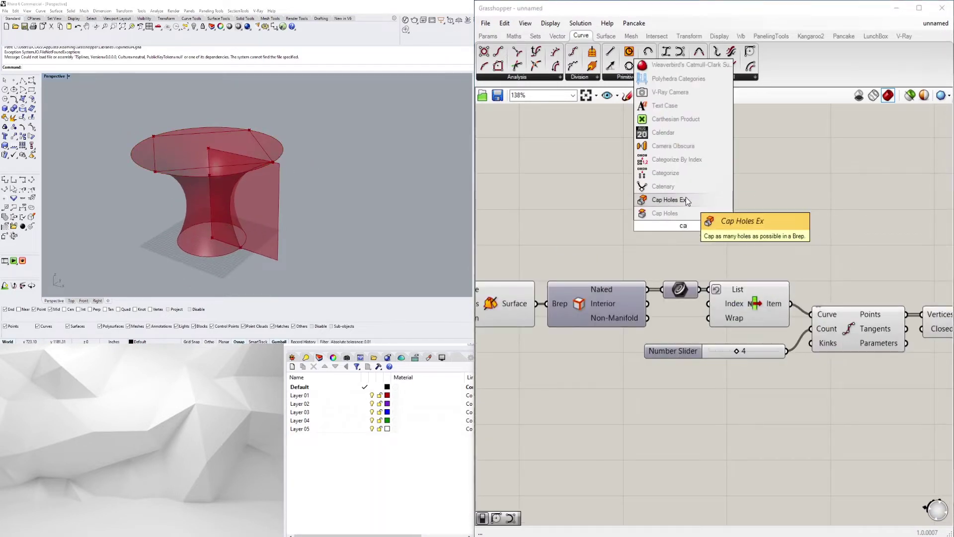
key("Return")
left_click_drag(537, 303, 650, 226)
scroll(870, 373, "down", 3)
scroll(678, 255, "up", 3)
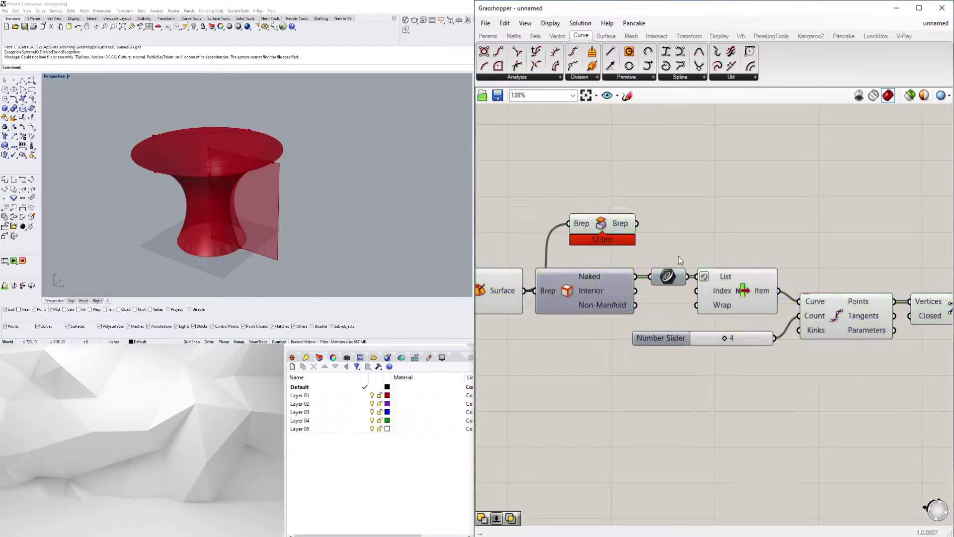
Hide the preview of the Revolution component
scroll(596, 309, "up", 1)
scroll(596, 309, "down", 3)
left_click(660, 324)
mouse_move(746, 324)
right_mouse_down()
mouse_move(512, 318)
mouse_move(731, 318)
right_mouse_up()
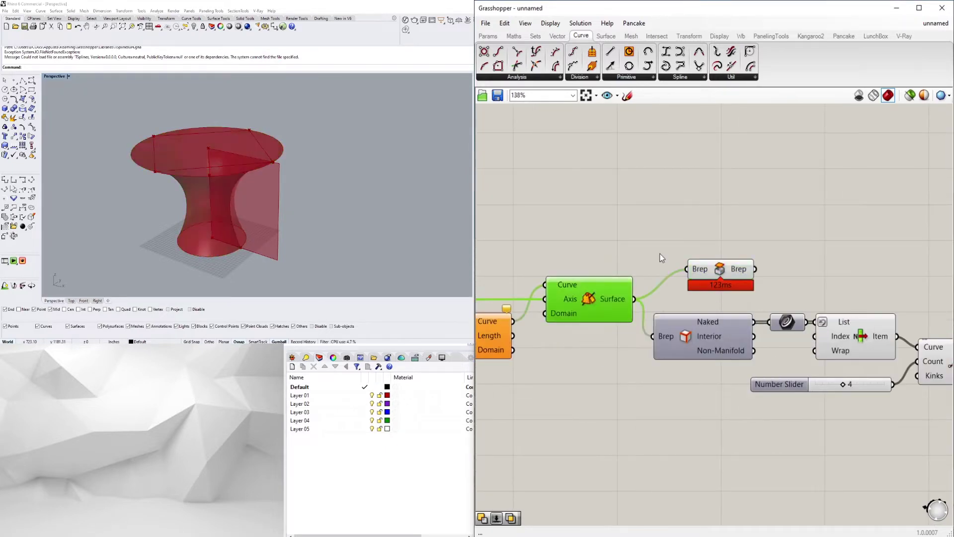
scroll(785, 322, "down", 1)
Add a Boundary Surfaces component and feed its Edges input with the closed polyline
double_click(830, 320)
type("edge")
key("Return")
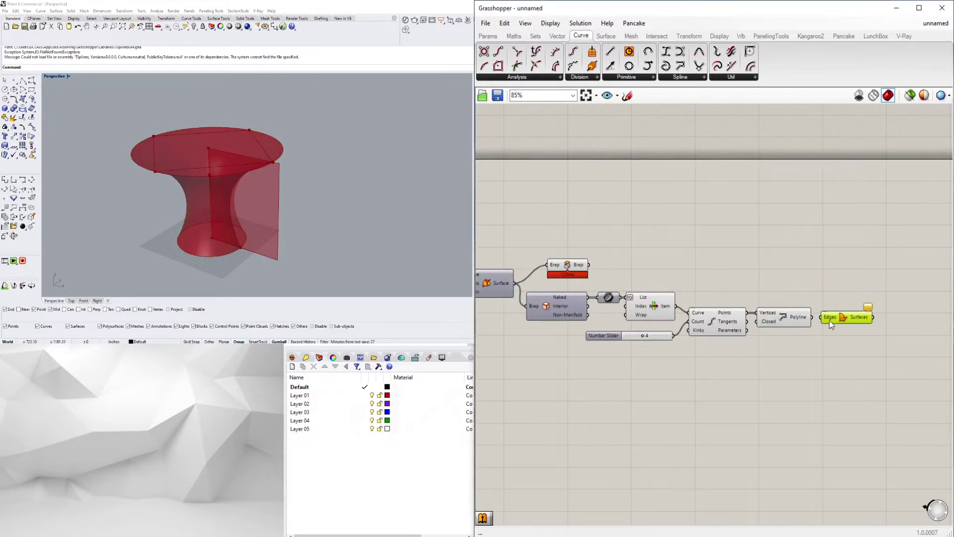
right_click_drag(832, 322, 742, 318)
Add an Extrude component for the boundary surface
double_click(809, 275)
type("extrude")
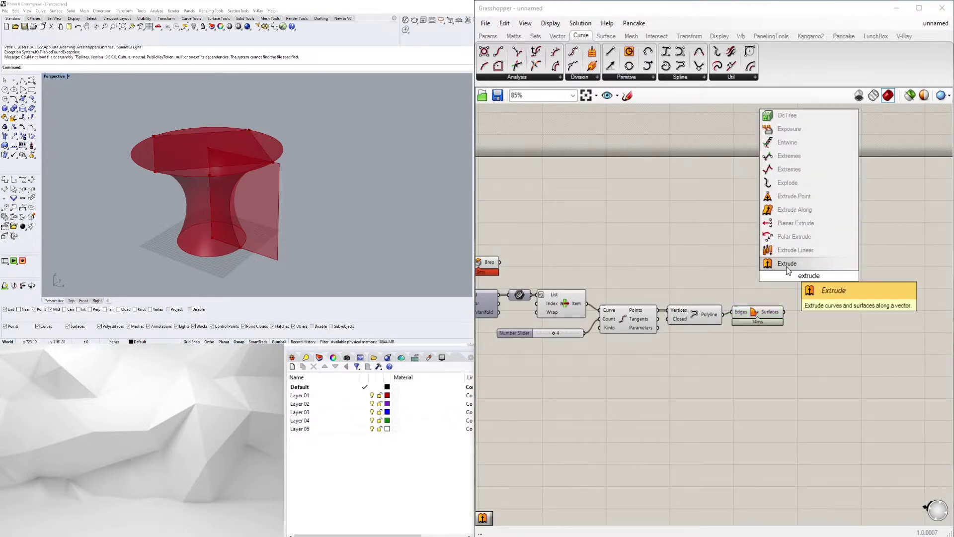
left_click(787, 266)
scroll(709, 272, "down", 1)
right_click_drag(764, 262, 742, 263)
Add a Negative component for the height vector, feed its result to Extrude's Direction, and align both components
double_click(742, 263)
type("n")
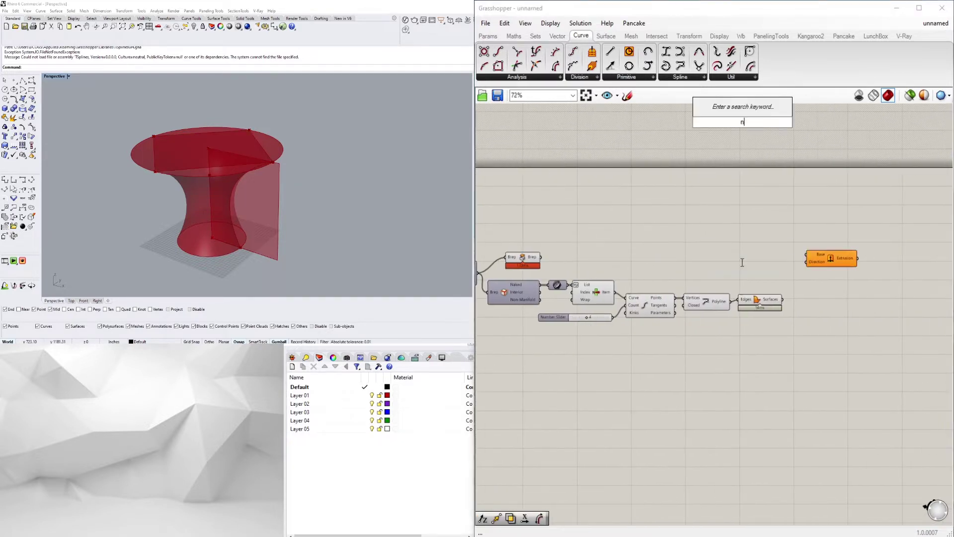
type("eg")
key("Return")
left_click_drag(763, 264, 806, 262)
left_click_drag(711, 246, 817, 320)
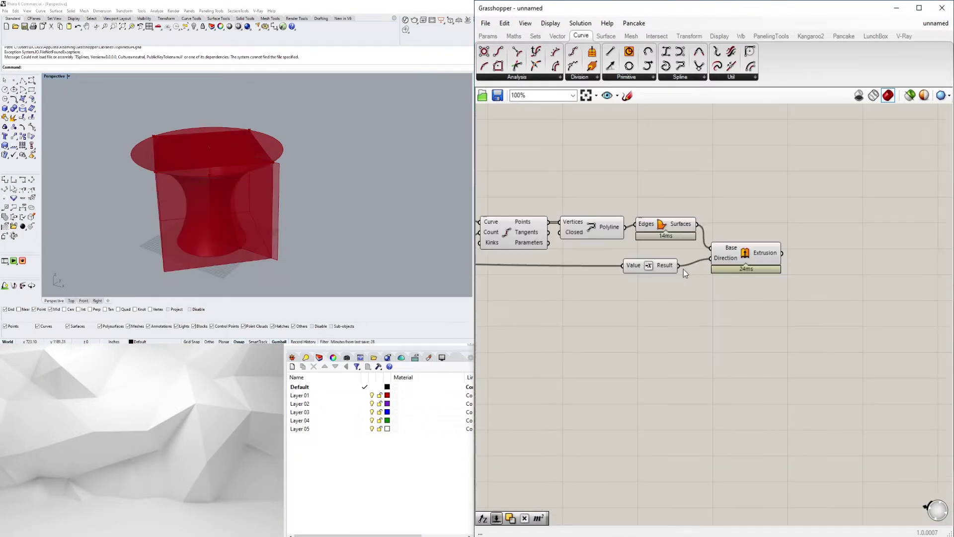
left_click(746, 258)
scroll(729, 246, "up", 2)
left_click(640, 320)
scroll(640, 320, "down", 1)
left_click(303, 174)
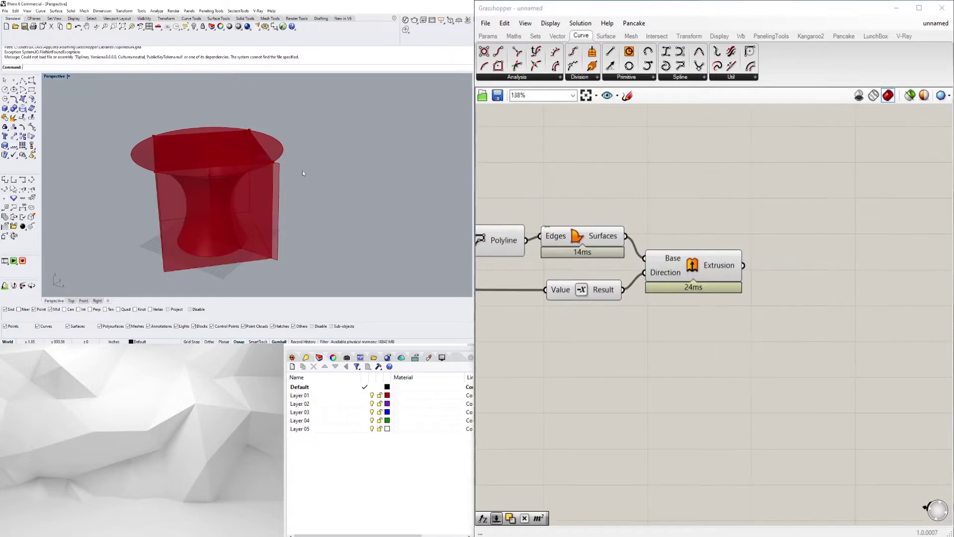
Add a Solid Intersection with the capped revolution as Breps A and the extrusion as Breps B
right_click_drag(303, 174, 318, 193)
double_click(830, 253)
type("inter")
left_click(819, 119)
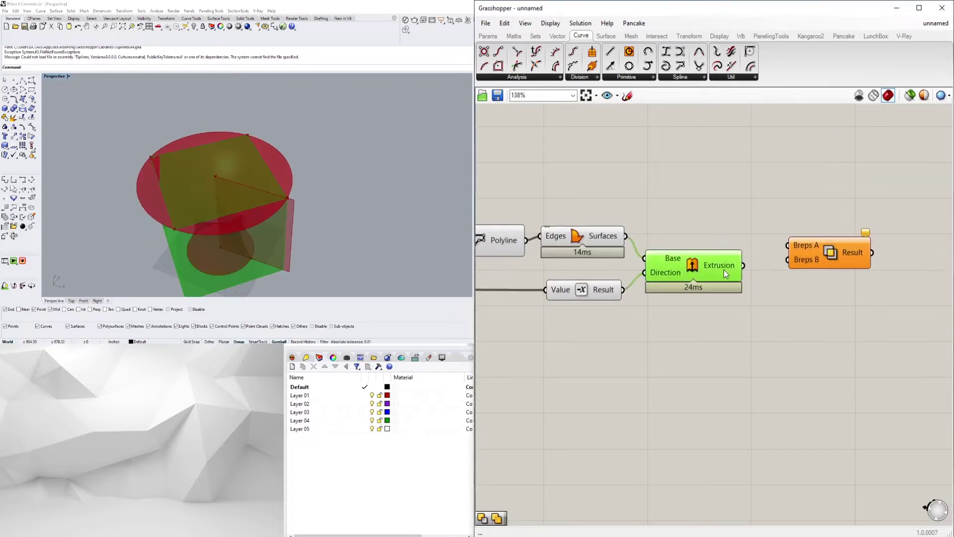
scroll(791, 261, "down", 3)
left_click_drag(892, 224, 533, 168)
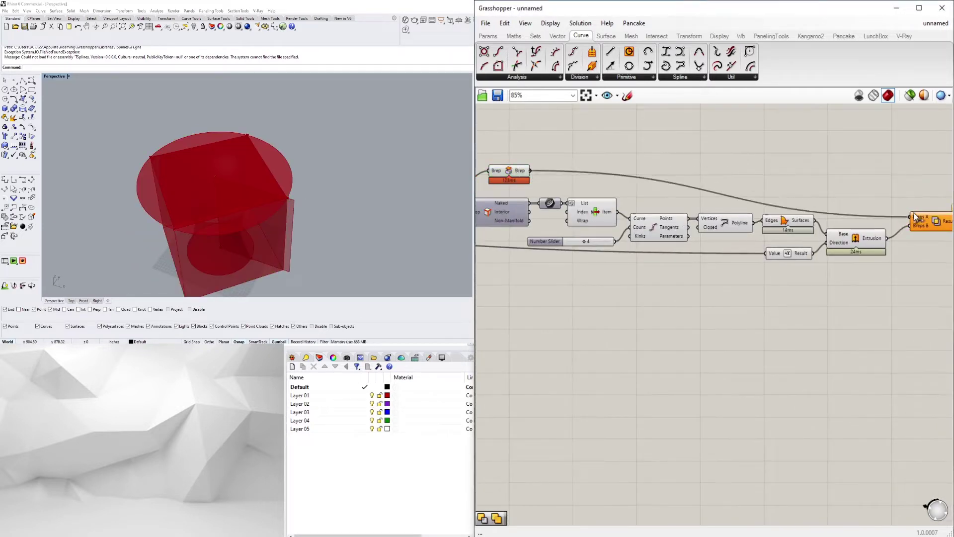
Hide the previews of all components from Cap Holes through Extrude so only the Solid Intersection remains displayed
left_click_drag(855, 266, 611, 139)
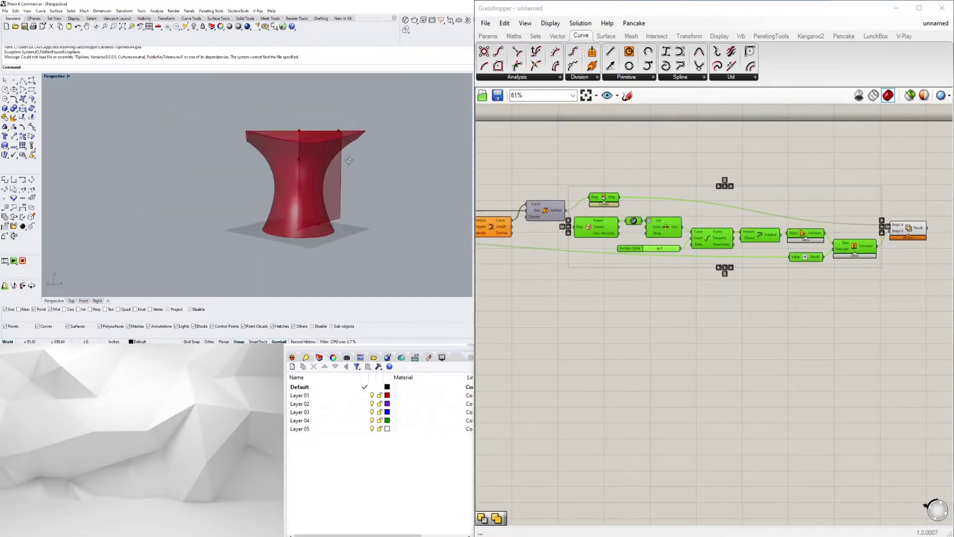
right_click_drag(879, 304, 792, 325)
left_click(821, 248)
scroll(830, 264, "up", 2)
right_click_drag(314, 171, 377, 214)
left_click(666, 323)
scroll(658, 287, "down", 1)
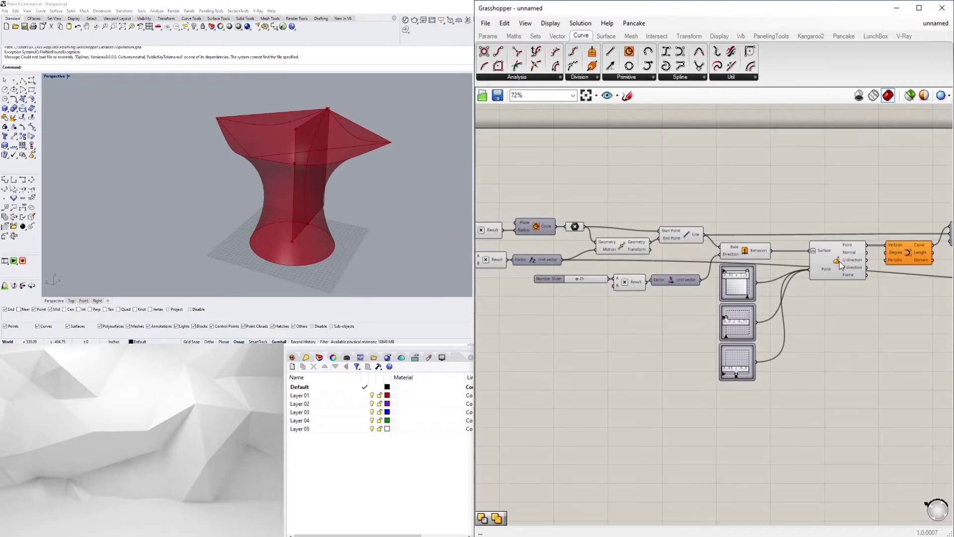
right_click_drag(823, 363, 773, 377)
type("circle")
key("Return")
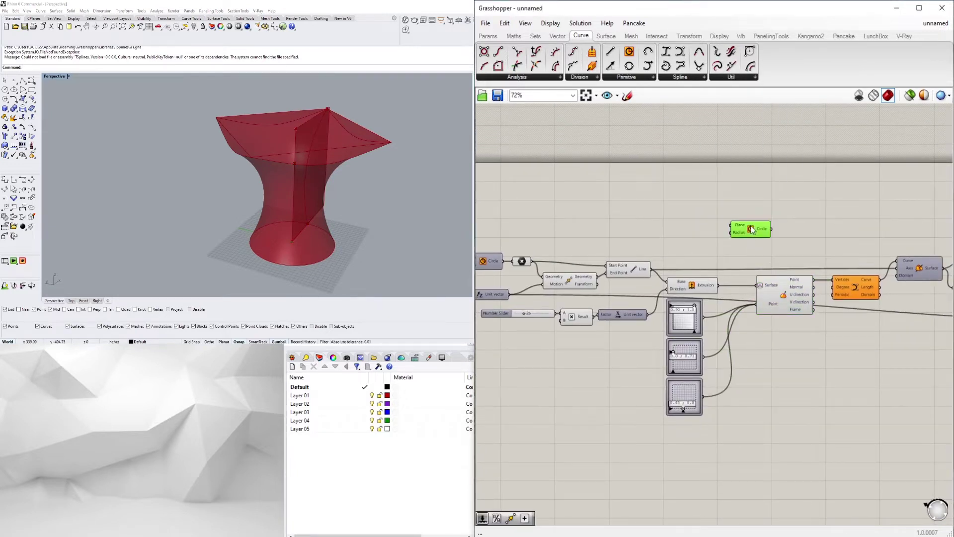
right_click_drag(748, 238, 787, 230)
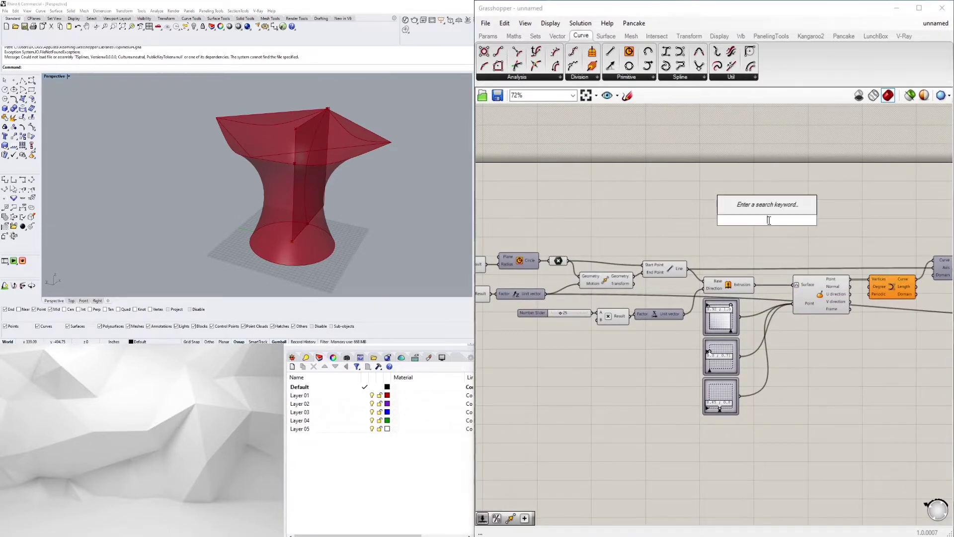
type("cir")
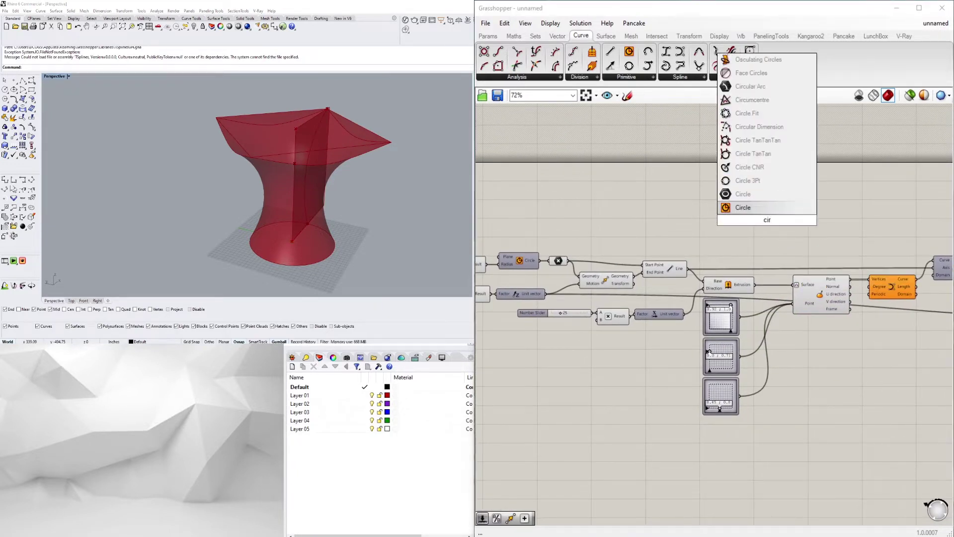
left_click(749, 183)
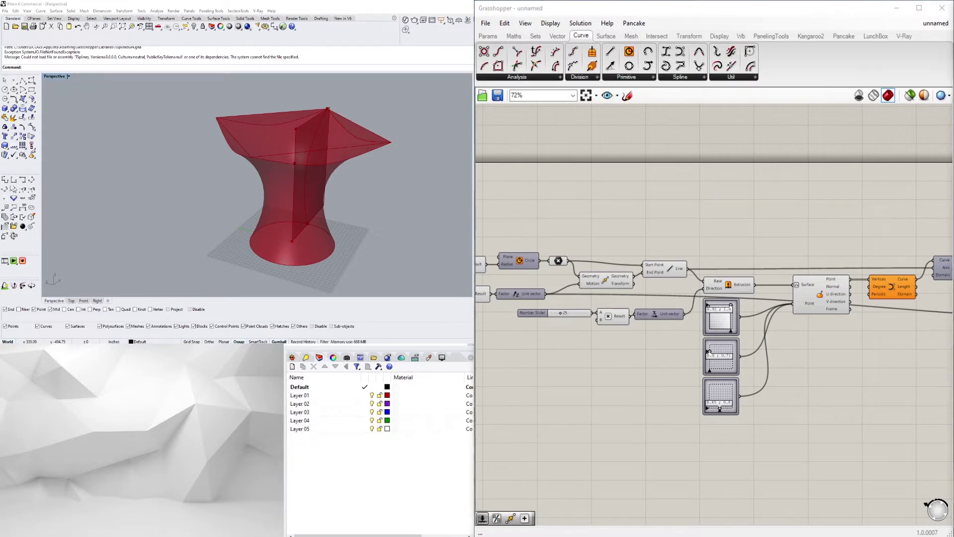
Turn the preview of the List Item holding the upper edge curve back on
scroll(802, 297, "up", 2)
right_click_drag(810, 373, 761, 305)
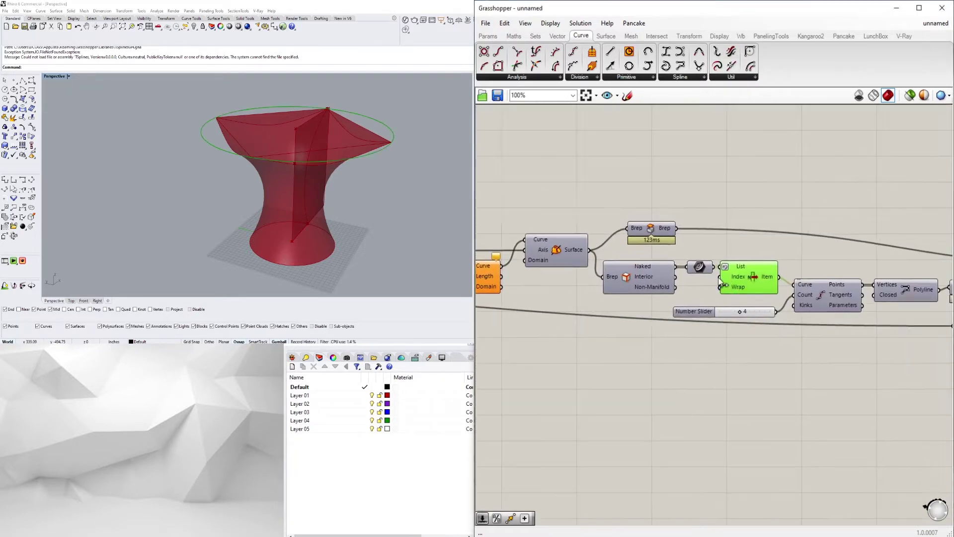
right_click(742, 359)
left_click(783, 405)
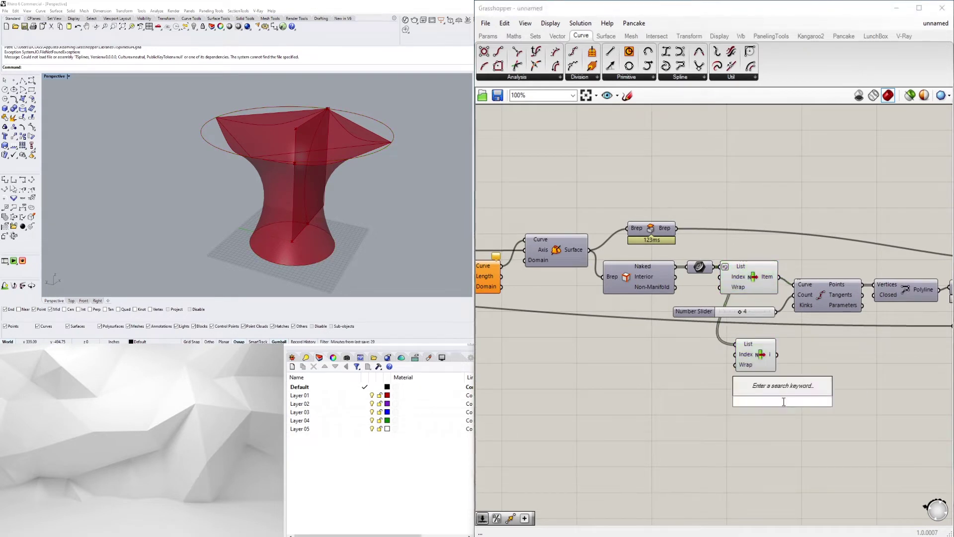
left_click(755, 354)
key("Delete")
Add a second Divide Curve for the List Item's edge curve with a Count slider of 24
double_click(849, 187)
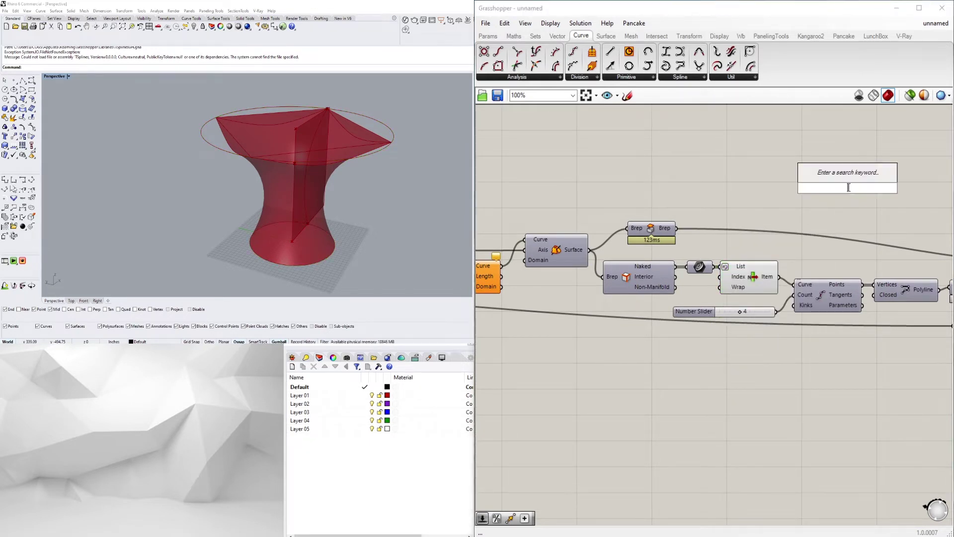
type("div")
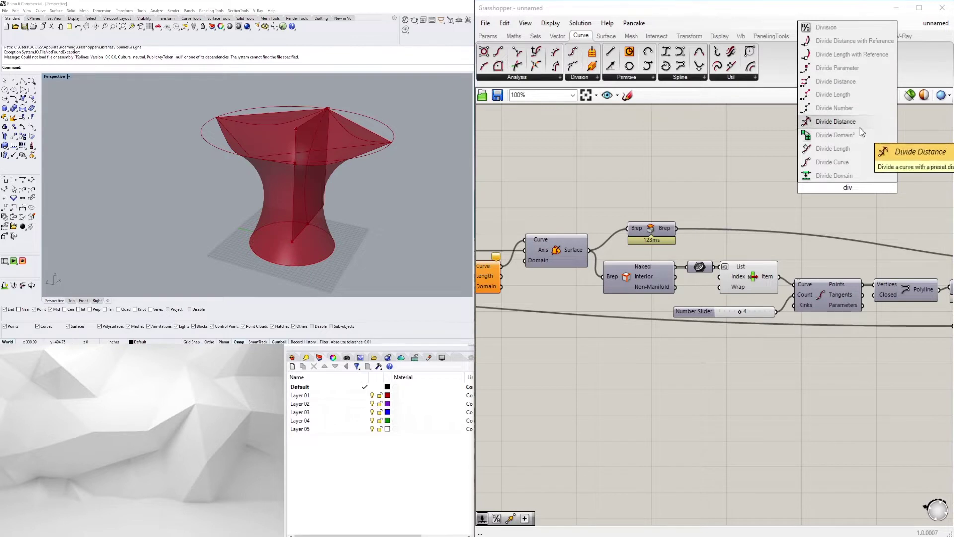
left_click(831, 162)
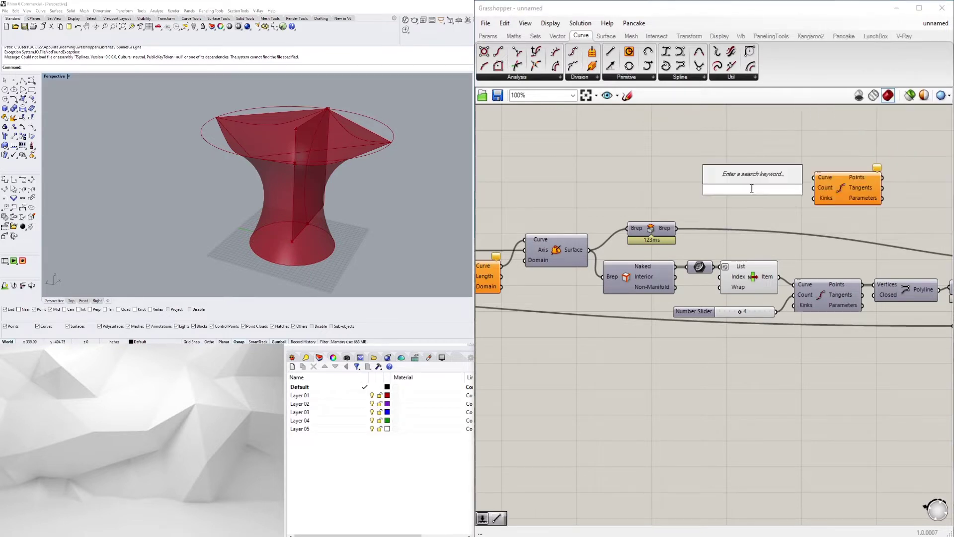
type("24")
key("Return")
left_click_drag(788, 190, 815, 178)
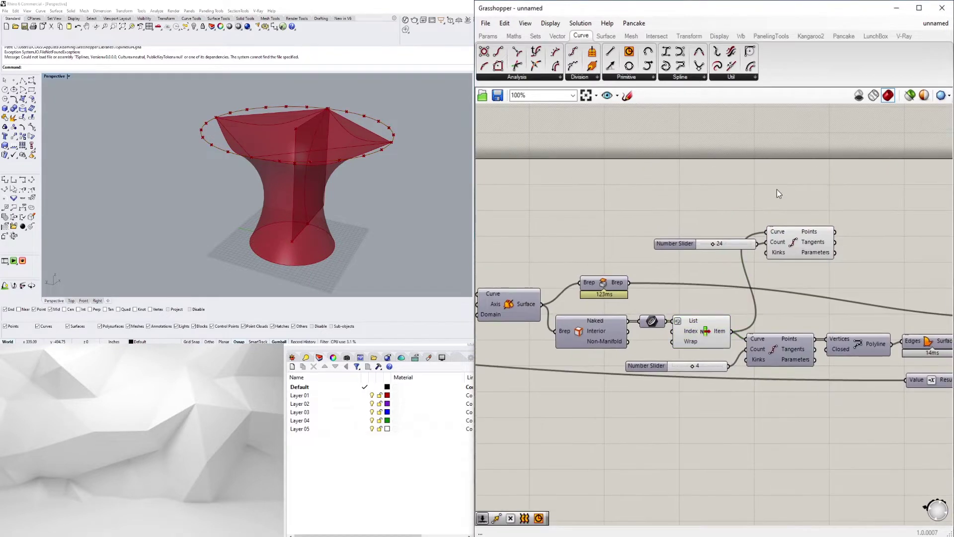
Add a two-point Line component near the new Divide Curve
type("line")
left_click(776, 102)
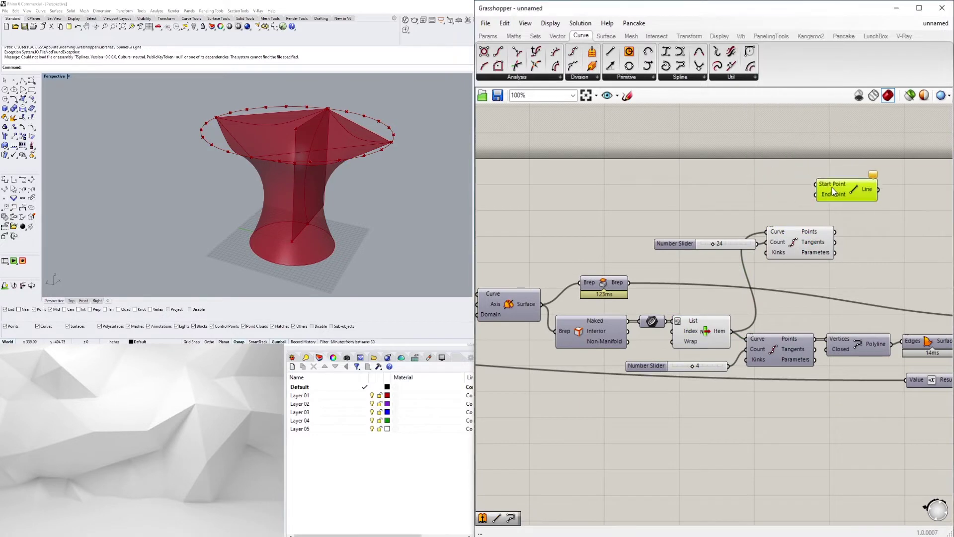
right_click_drag(834, 191, 784, 175)
Add a Project component for the upper edge curve and use its flattened geometry in the 24-segment Divide Curve
type("pro")
left_click(796, 255)
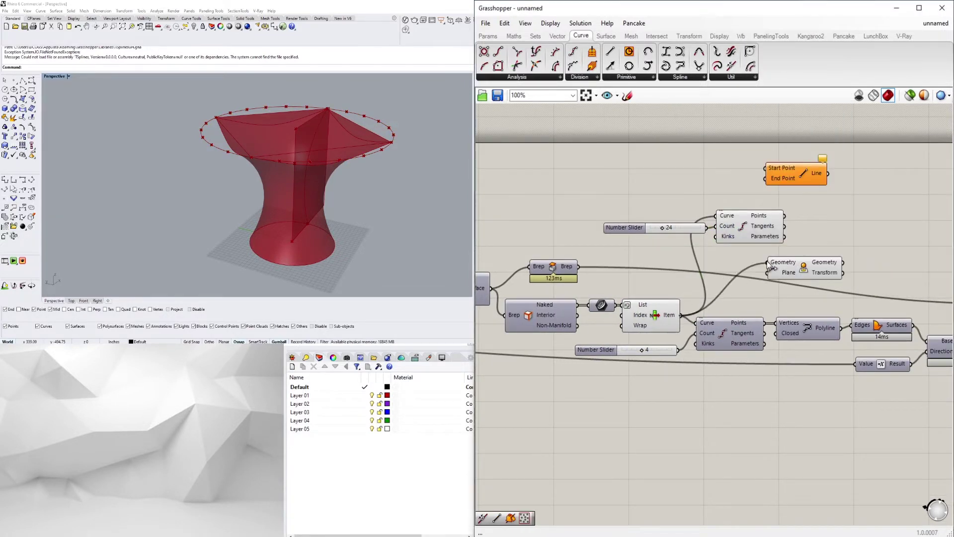
right_click_drag(798, 230, 638, 237)
Connect the Line's Start Point to the base centre and its End Point to the 24-segment division points
right_click_drag(889, 244, 628, 282)
scroll(641, 249, "down", 1)
left_click_drag(666, 233, 765, 211)
right_click_drag(764, 188, 670, 191)
Add a curve-to-Brep Project component and feed its Direction with a Unit Z vector
double_click(817, 221)
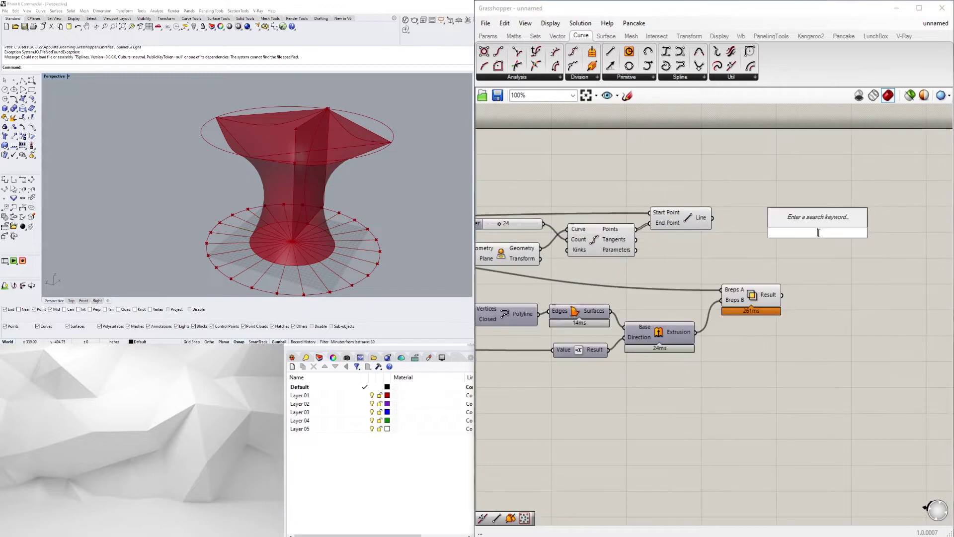
type("project")
key("Return")
type("unit z")
key("Return")
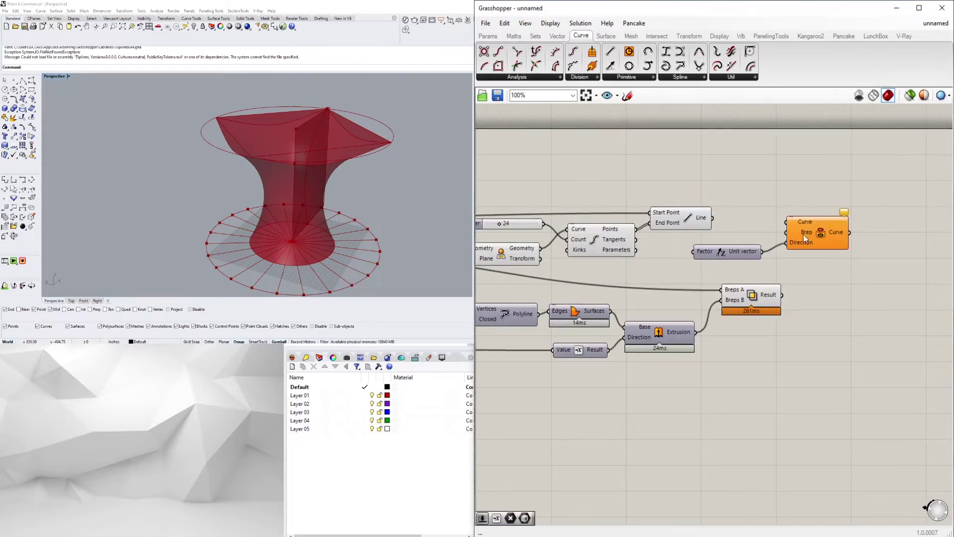
Feed the radial lines into the projection's Curve input and the Solid Intersection result into its Brep input
left_click_drag(824, 280, 711, 202)
left_click_drag(810, 231, 779, 241)
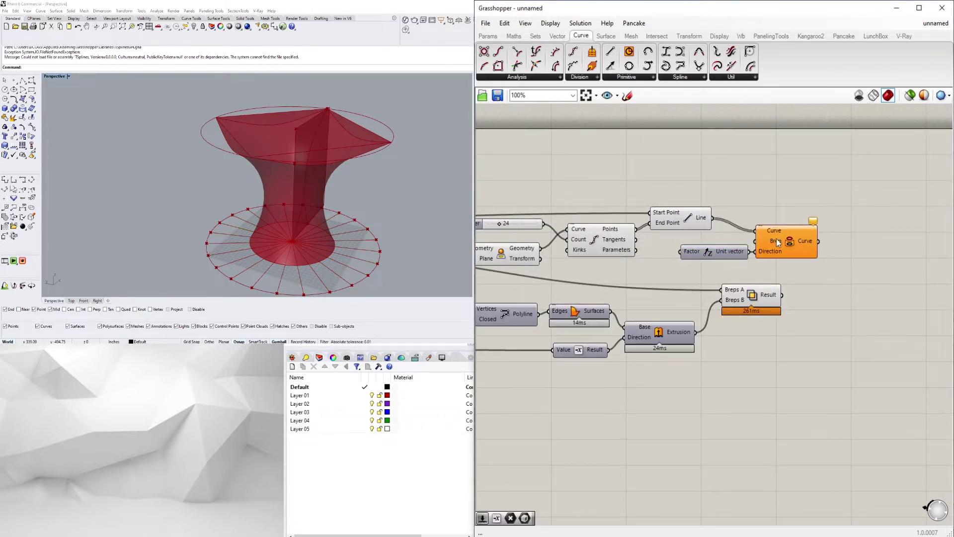
left_click(777, 233)
left_click_drag(713, 251, 688, 269)
right_click_drag(783, 291, 701, 306)
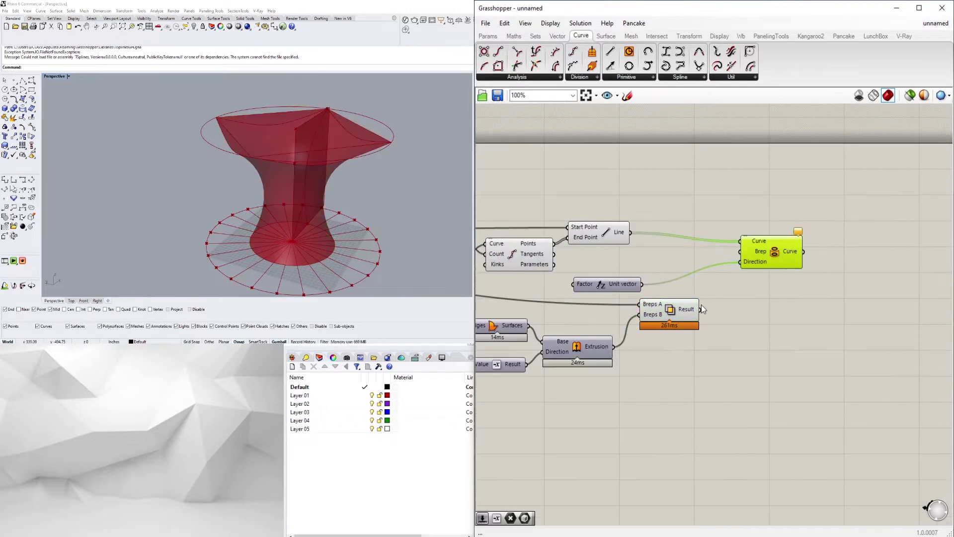
scroll(645, 360, "down", 2)
right_click_drag(558, 246, 687, 202)
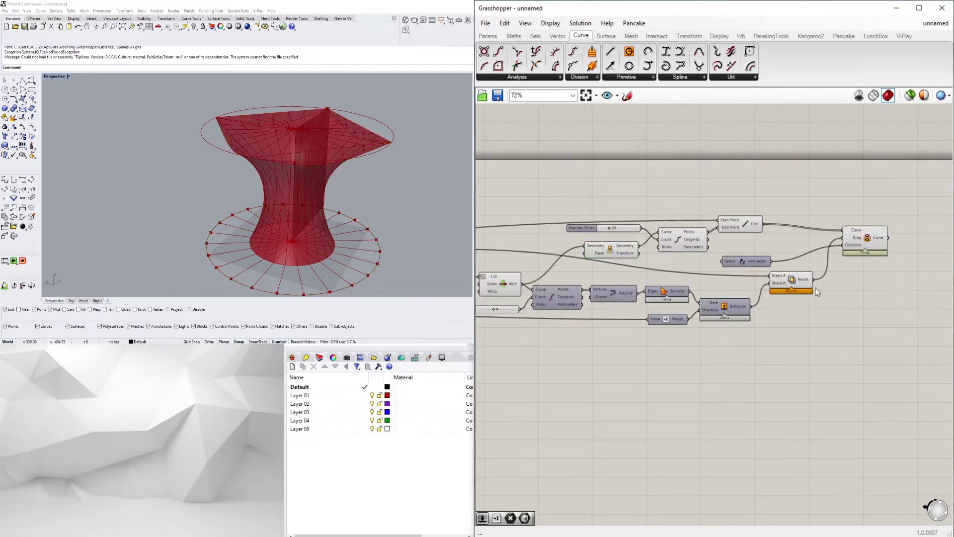
Hide the preview of the Solid Intersection to leave the projected curves displayed
left_click(865, 238)
left_click(803, 314)
scroll(803, 314, "up", 2)
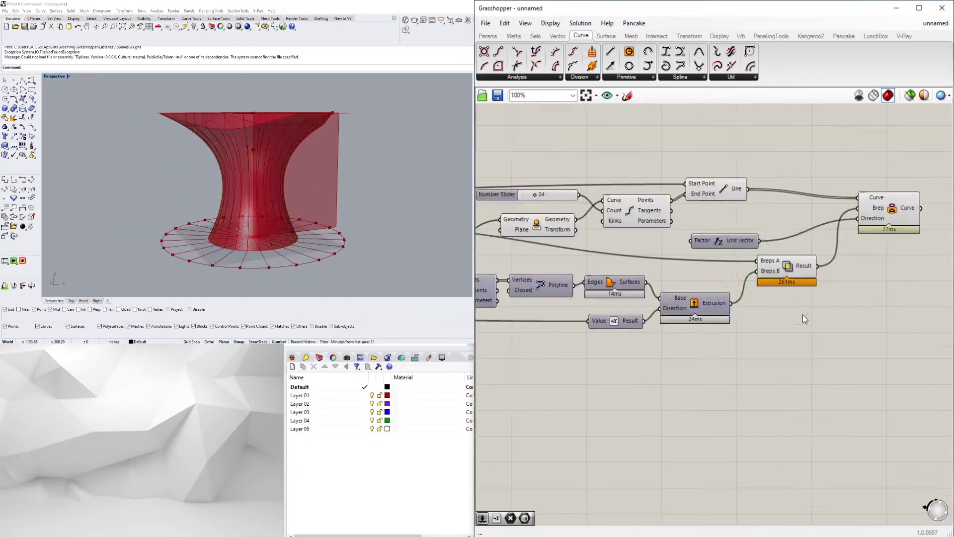
left_click_drag(803, 314, 727, 221)
scroll(727, 221, "up", 1)
left_click(795, 202)
right_click_drag(795, 202, 775, 238)
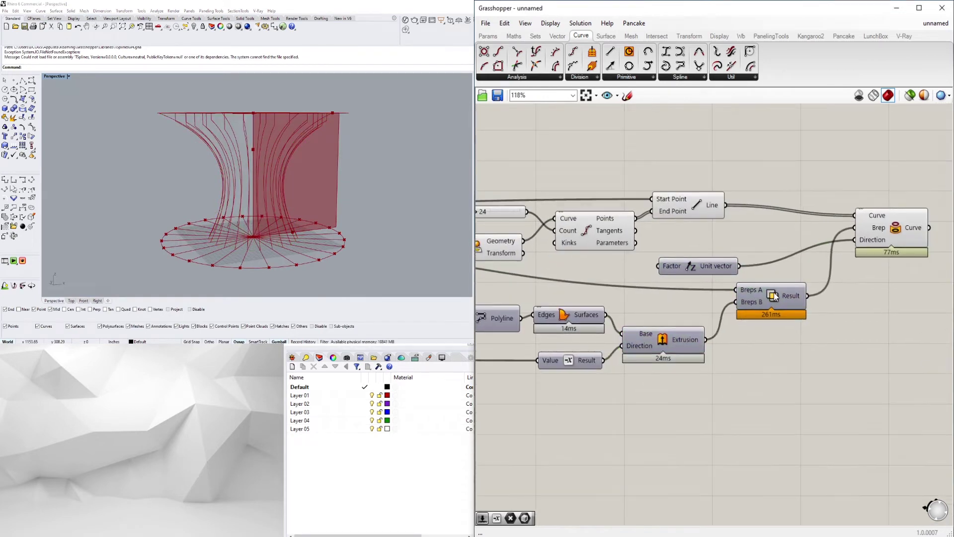
Add a Brep Edges component below the curve projection, beside the Solid Intersection
left_click(873, 226)
left_click(868, 375)
double_click(868, 375)
type("edges")
key("Return")
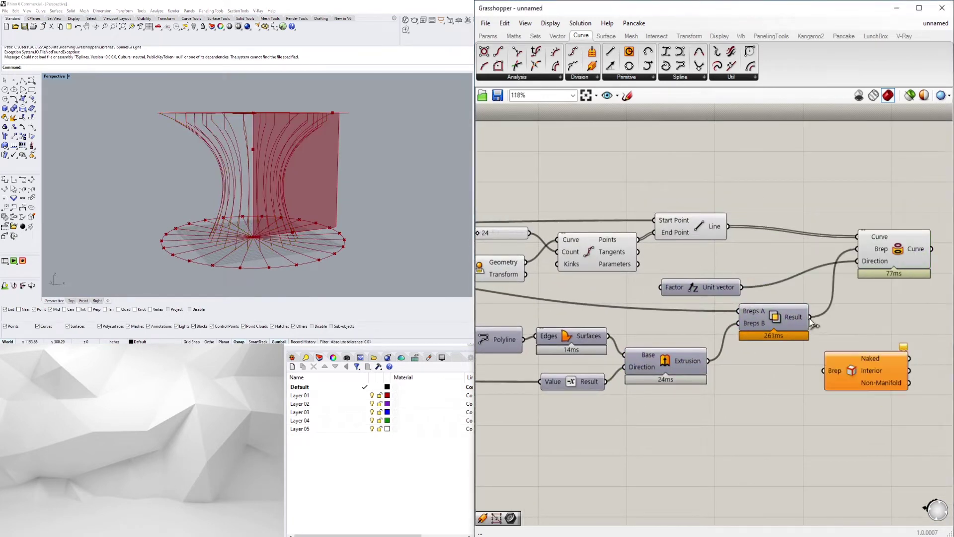
Feed the Solid Intersection result into the Brep Edges component
left_click_drag(845, 375, 875, 353)
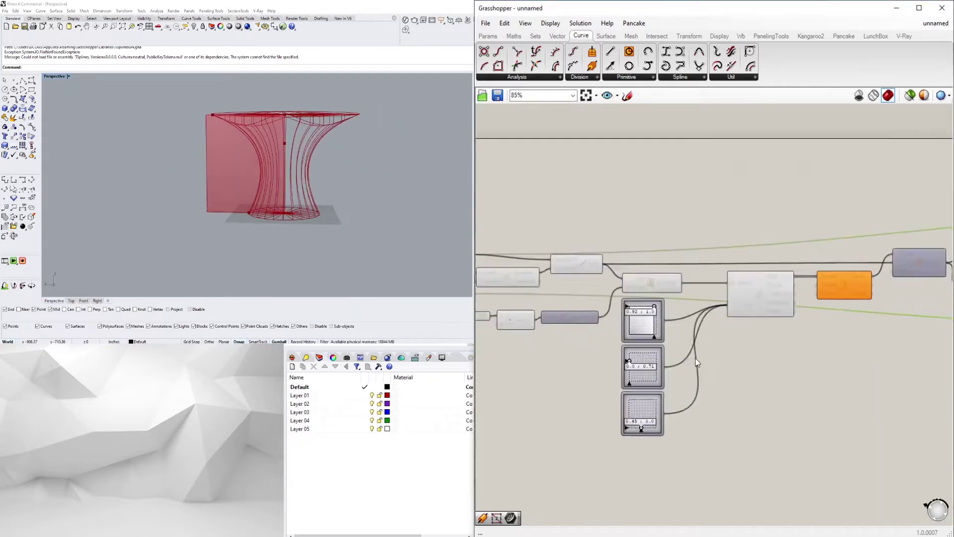
Raise the middle MD slider of the profile curve to about 0.0 ; 0.88 and hide the preview of the extruded profile plane
scroll(696, 358, "up", 5)
mouse_move(628, 355)
left_mouse_down()
mouse_move(623, 368)
mouse_move(625, 343)
left_mouse_up()
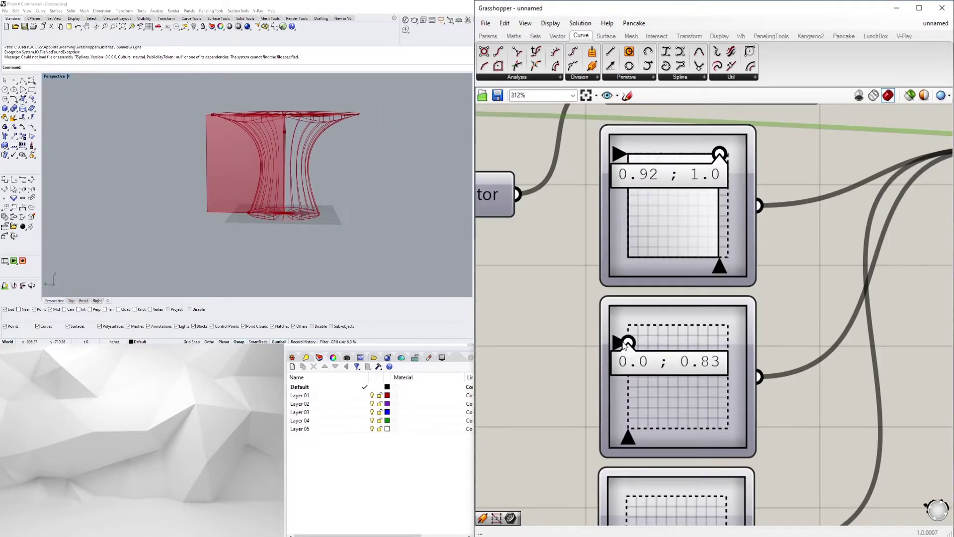
scroll(762, 273, "down", 5)
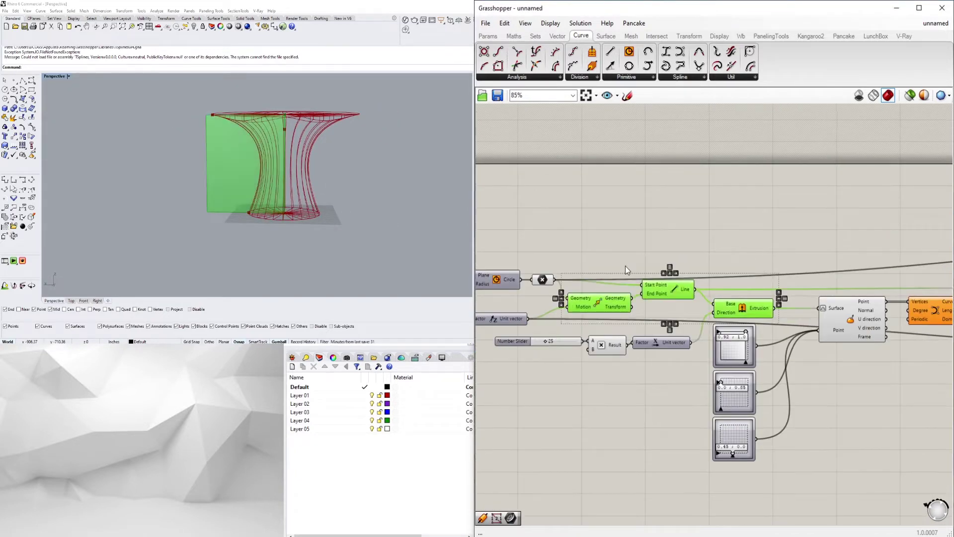
left_click_drag(595, 239, 513, 296)
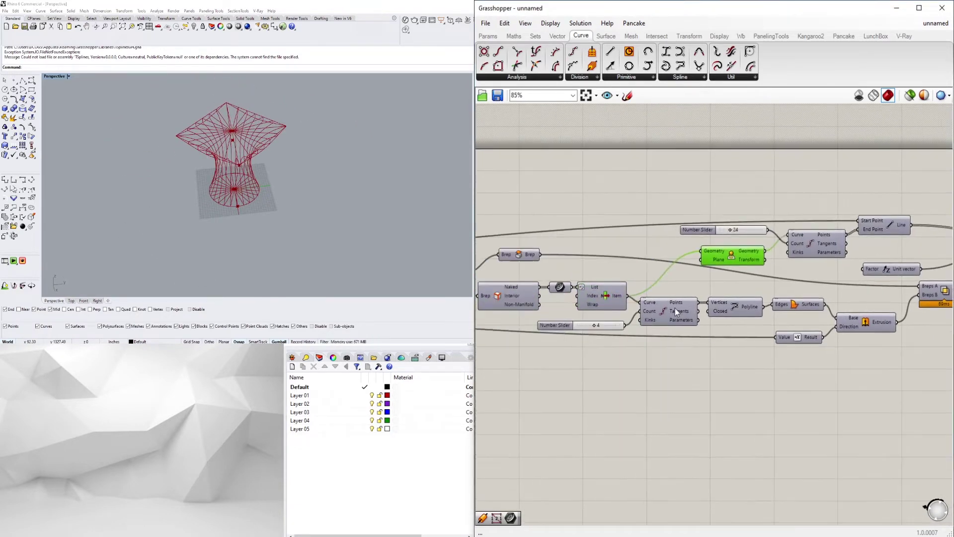
Route the divided points through a new Rotate component into the Polyline and drive its Angle with a number slider at 22.5
double_click(665, 376)
type("rotate")
key("Return")
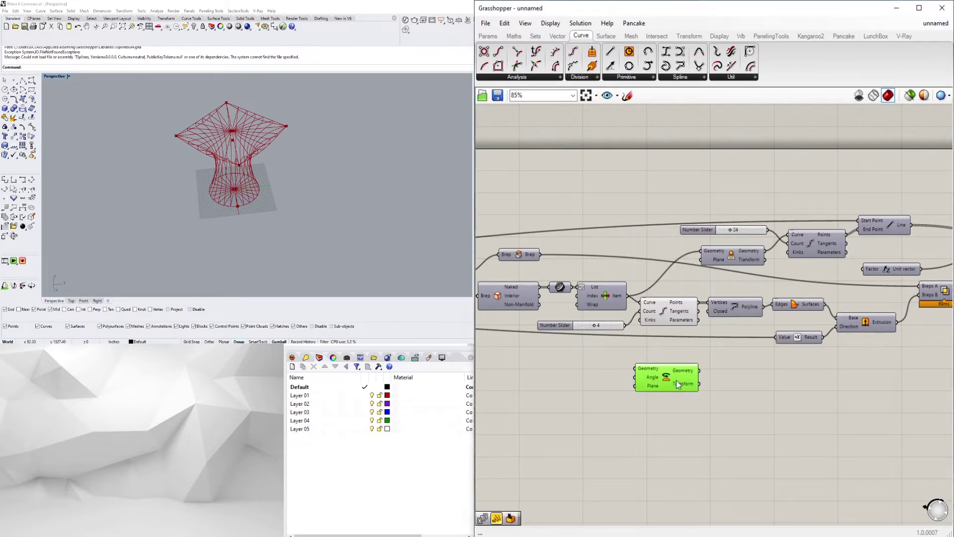
double_click(592, 378)
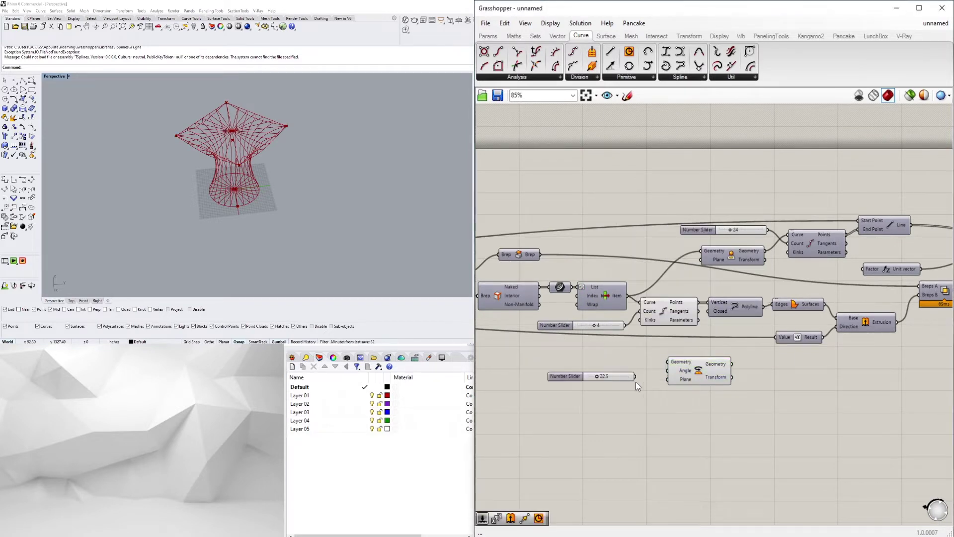
right_click_drag(701, 369, 499, 325)
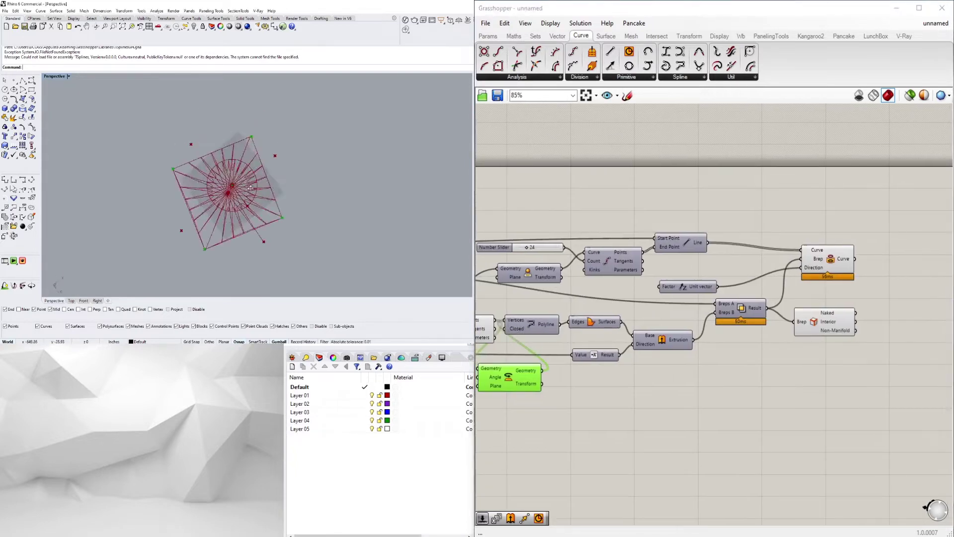
Switch the Rotate component's Angle input to degrees and set its number slider to 45
scroll(686, 378, "up", 4)
double_click(686, 383)
right_click_drag(210, 151, 239, 149)
scroll(829, 379, "up", 4)
right_click(853, 329)
left_click(890, 447)
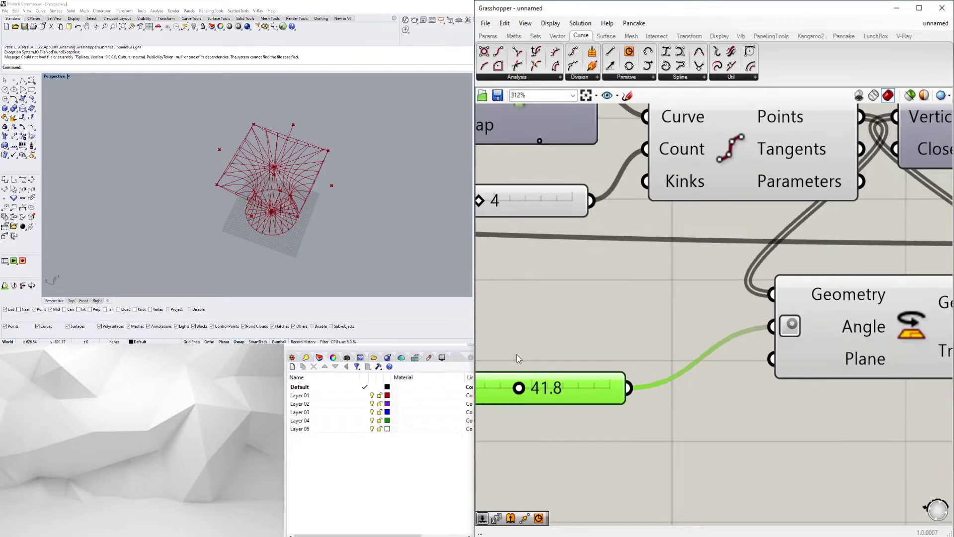
double_click(541, 392)
type("45")
key("Return")
scroll(788, 285, "down", 6)
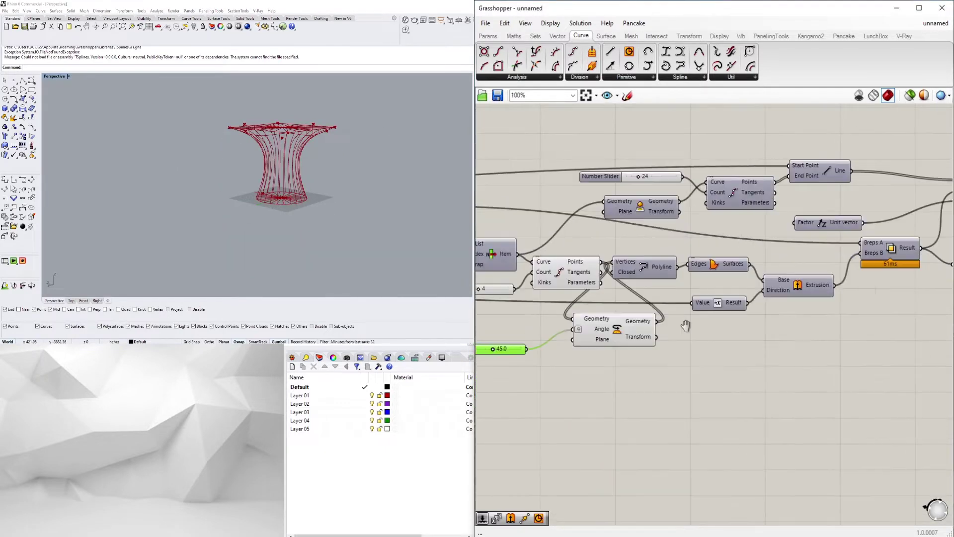
Tidy the definition by placing the Rotate component between the four-point division and the Polyline
scroll(643, 323, "up", 2)
left_click(651, 312)
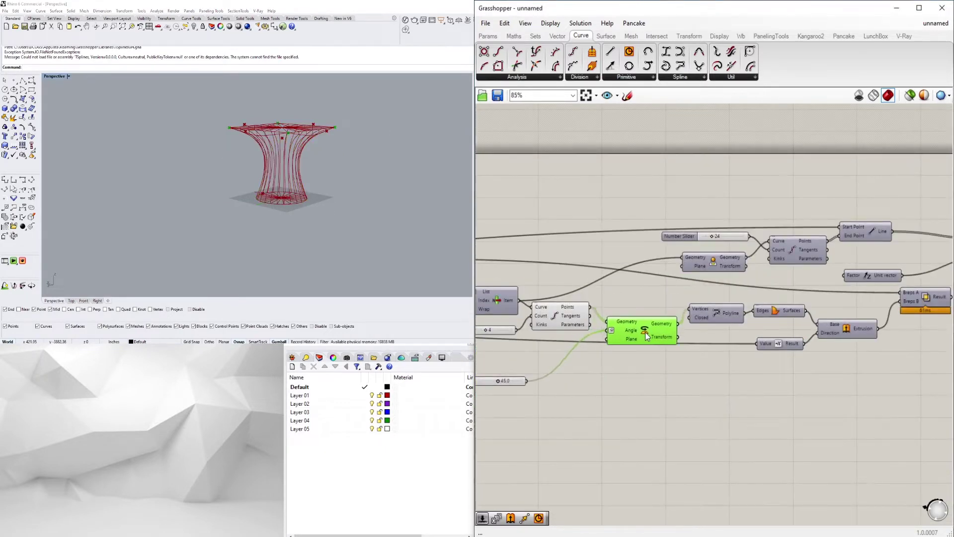
left_click(721, 368)
right_click_drag(773, 338, 744, 363)
scroll(798, 393, "down", 1)
left_click(759, 344)
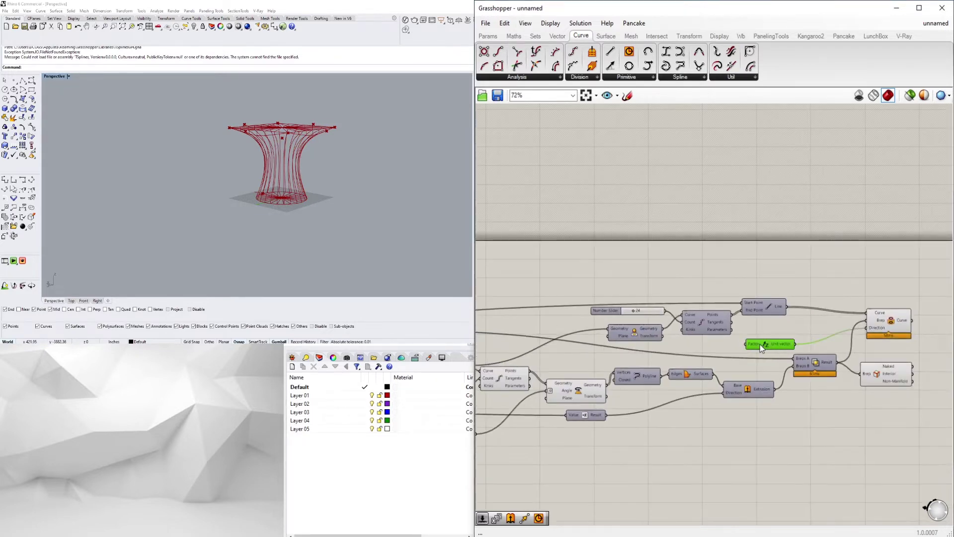
Hide the preview of the Divide Curve component that produces the four corner points
right_click_drag(487, 380, 634, 343)
left_click(631, 422)
right_click(634, 342)
left_click(640, 359)
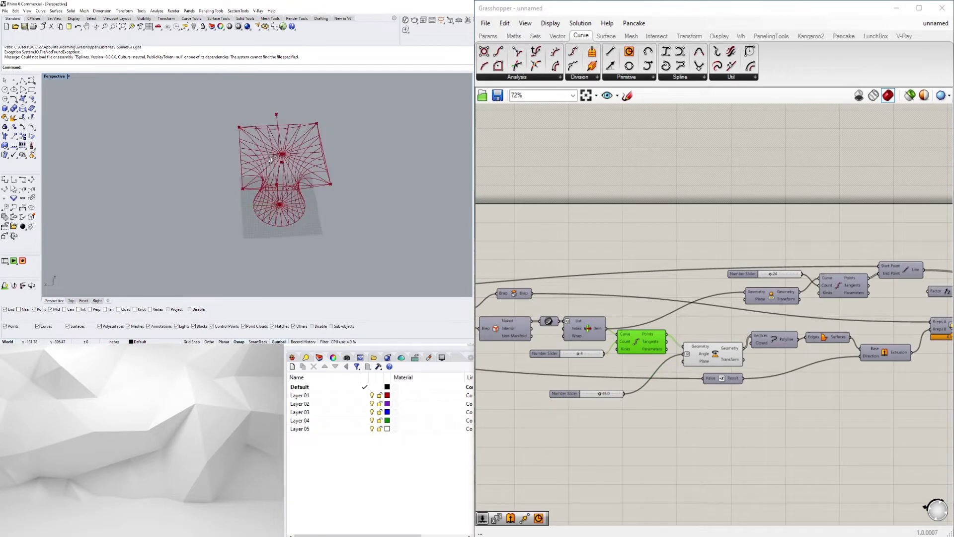
Add a Move component and place it at the end of the definition, beyond the Brep Edges component
right_click_drag(687, 412, 630, 412)
left_click(630, 412)
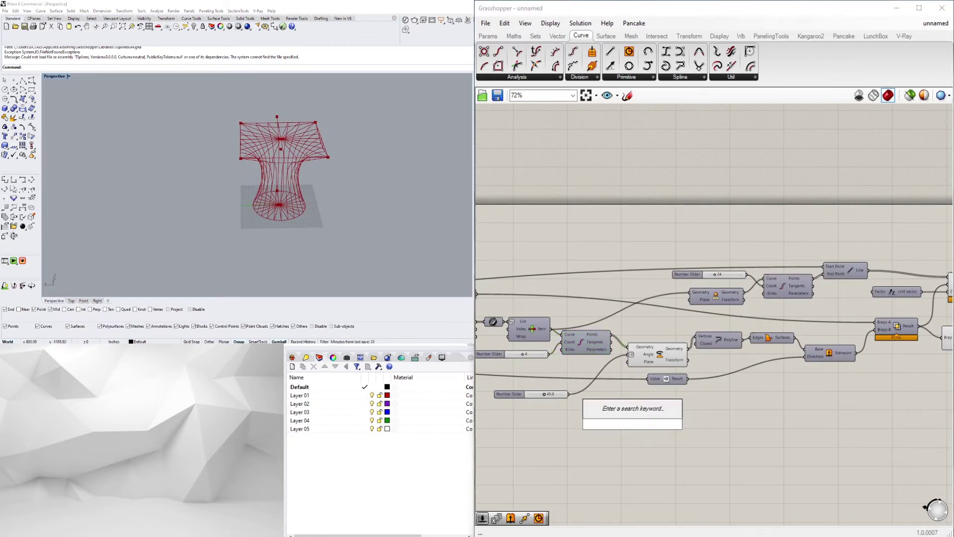
type("move")
left_click(678, 417)
scroll(679, 417, "down", 1)
right_click(566, 370)
left_click_drag(551, 375, 893, 397)
Collect the projected curves and the interior Brep edges in a new flattened Curve parameter
scroll(856, 335, "up", 4)
double_click(856, 334)
type("cu")
left_click(839, 280)
left_click_drag(820, 263, 859, 317)
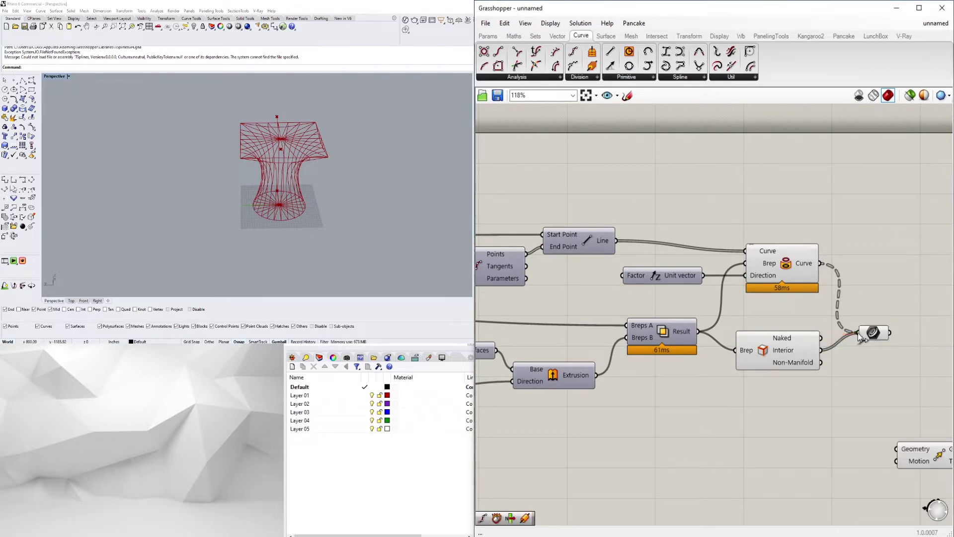
left_click_drag(873, 333, 877, 300)
Hide the previews of the curve projection and Brep Edges components
left_click_drag(828, 380, 730, 239)
right_click_drag(844, 407, 612, 407)
right_click_drag(323, 214, 392, 212)
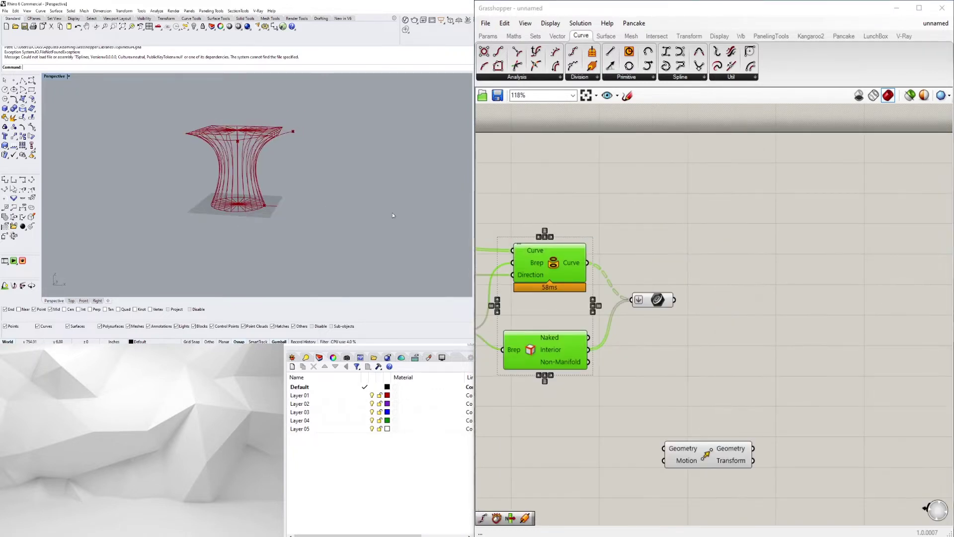
Place the Move component beyond the Curve parameter and add a Series component feeding a Unit X vector
left_click_drag(701, 460, 780, 332)
type("series")
key("Return")
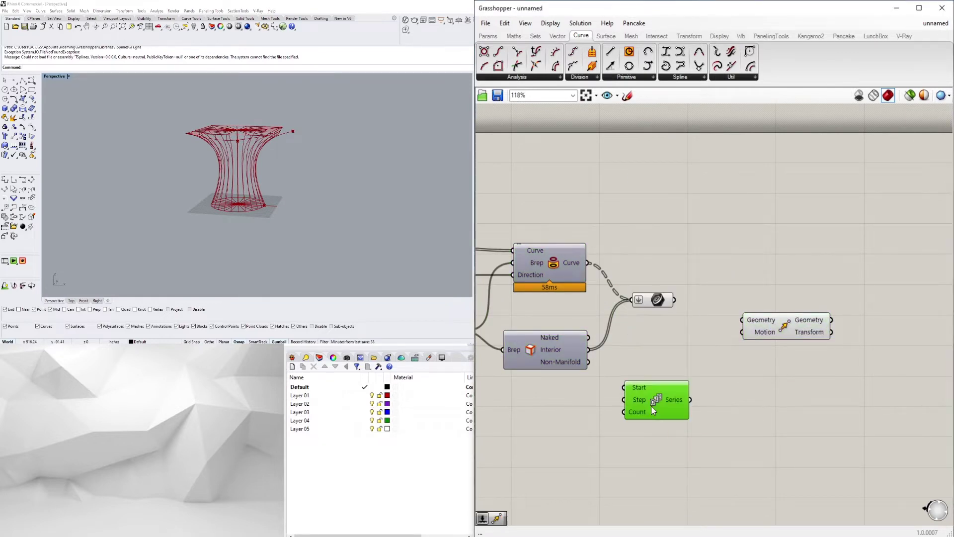
scroll(705, 393, "down", 3)
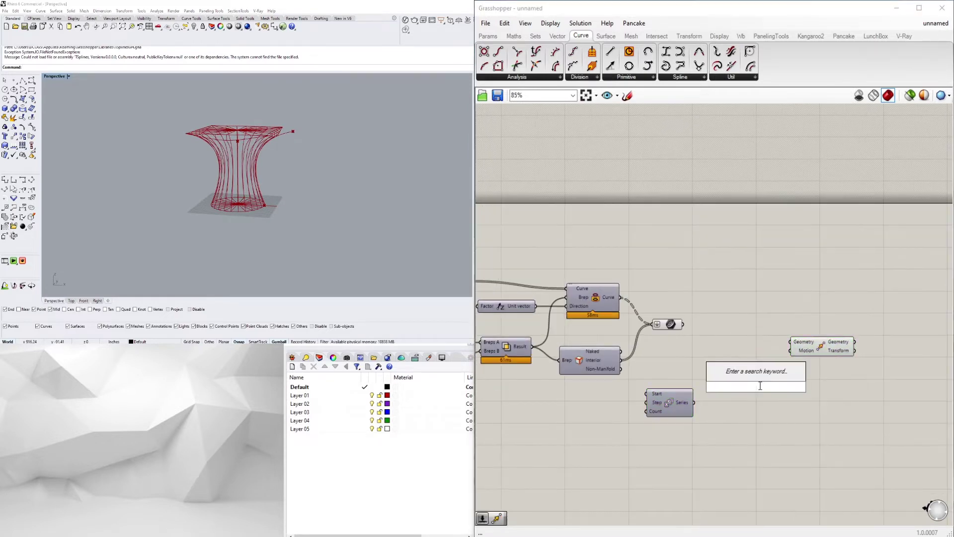
type("unit x")
key("Return")
scroll(727, 411, "up", 3)
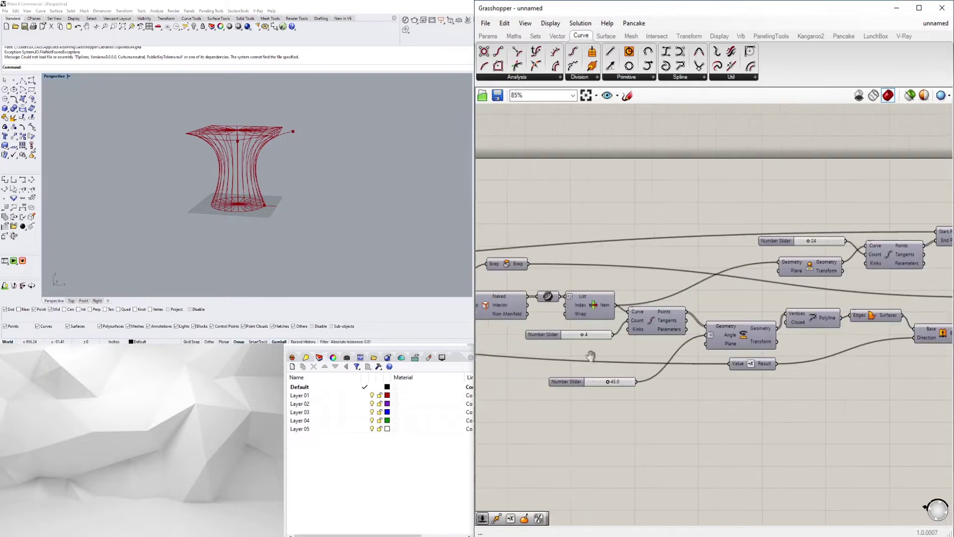
Add an Explode component below the extrusion chain and feed it the rotated four-sided Polyline
right_click_drag(223, 166, 242, 169)
scroll(714, 308, "down", 3)
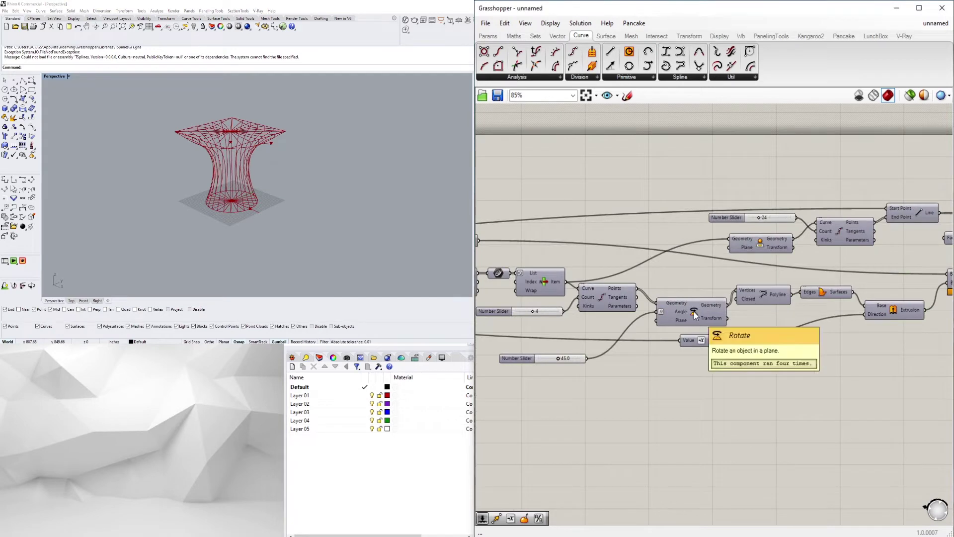
right_click_drag(695, 316, 681, 342)
left_click(749, 321)
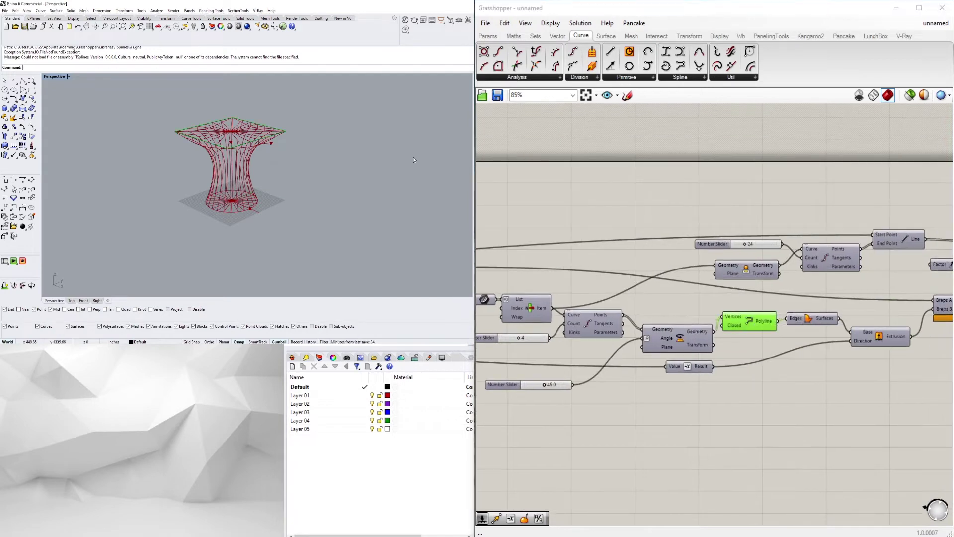
right_click_drag(378, 142, 399, 137)
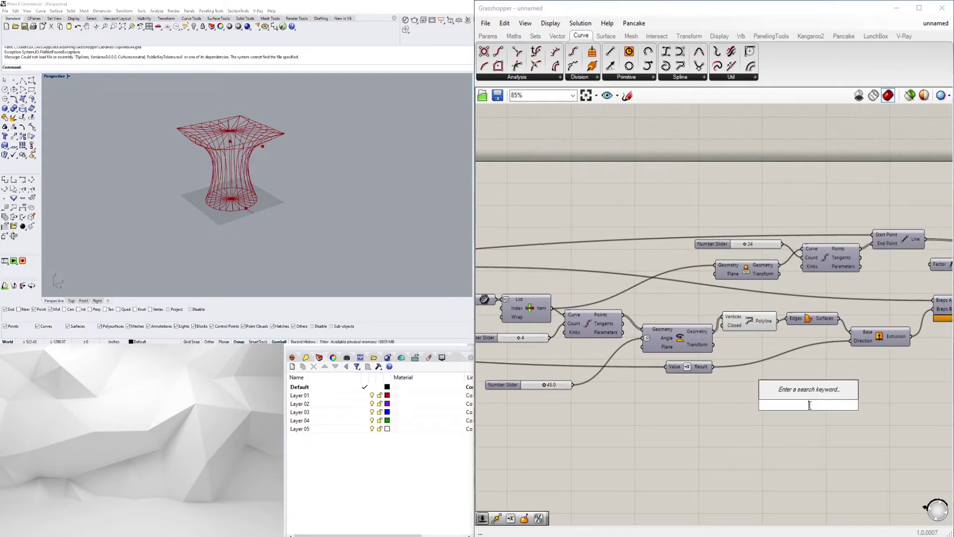
type("xplode")
key("Return")
left_click_drag(776, 320, 778, 400)
right_click_drag(796, 447, 670, 447)
Add a List Item component fed by the exploded polyline's Segments
double_click(767, 392)
type("list item")
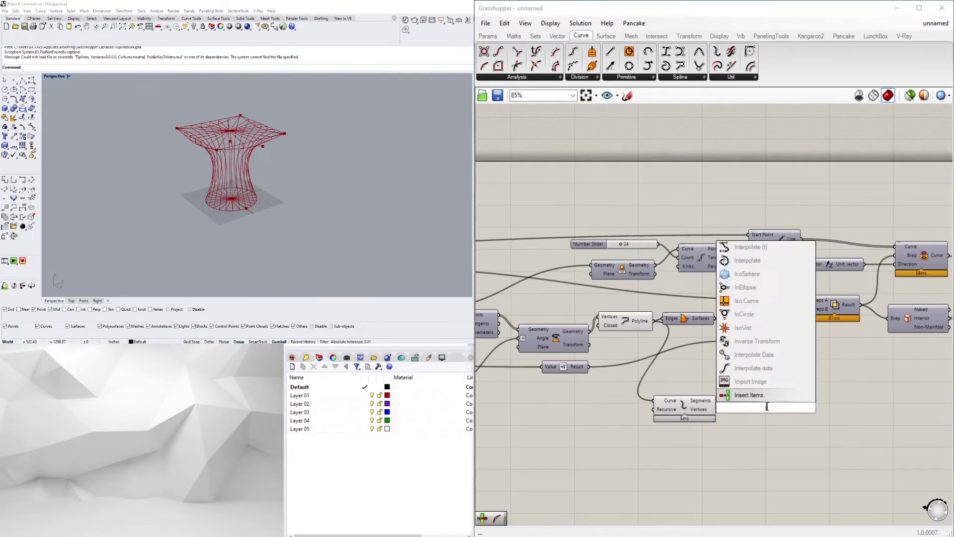
left_click(748, 392)
scroll(868, 406, "up", 3)
double_click(775, 377)
type("list item")
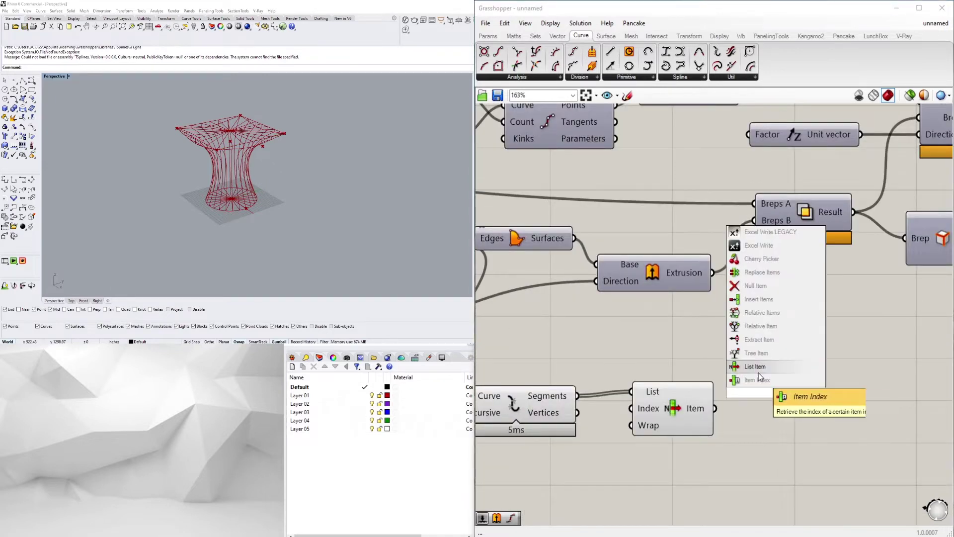
key("Return")
key("ctrl+z")
Add a curve Length component to measure the segment from the List Item
double_click(766, 406)
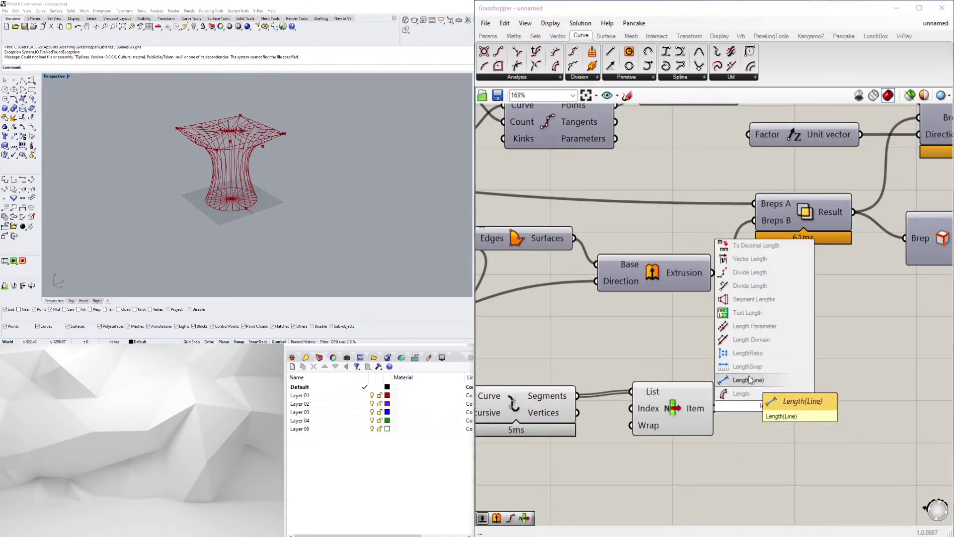
left_click(741, 393)
scroll(778, 443, "down", 1)
Move the Explode, List Item and Length chain up below the extrusion and hide the previews of Explode and List Item
left_click(596, 413)
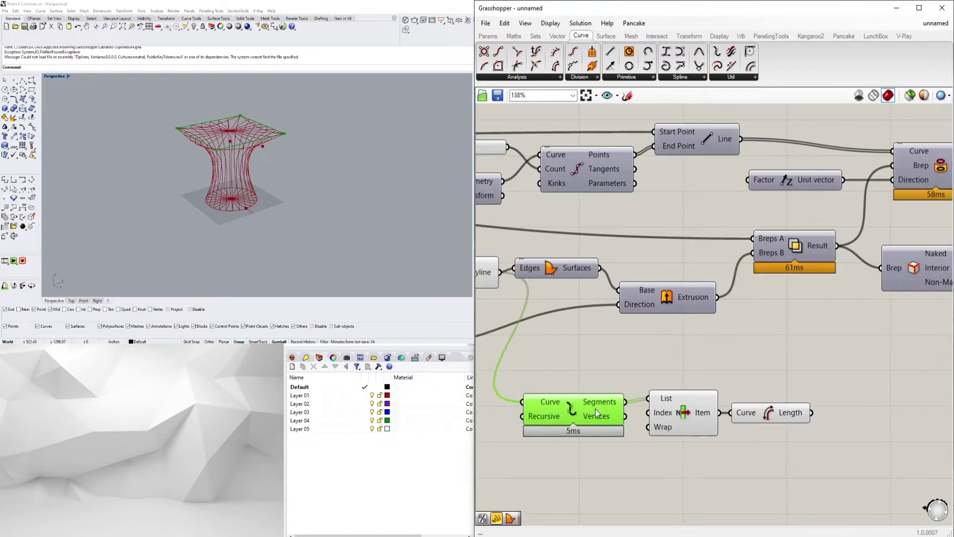
scroll(684, 417, "down", 2)
left_click(617, 369)
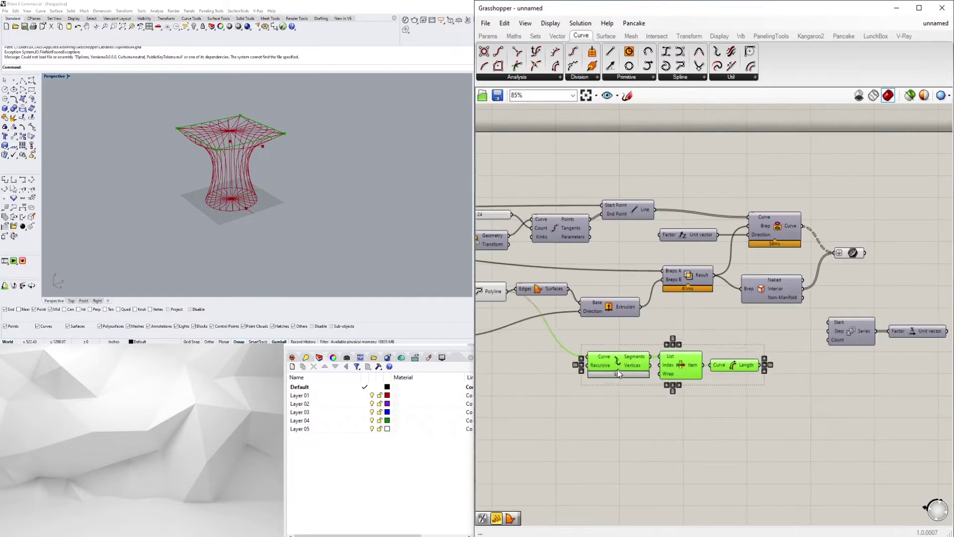
left_click_drag(617, 368, 621, 323)
right_click_drag(621, 323, 428, 313)
middle_click(681, 467)
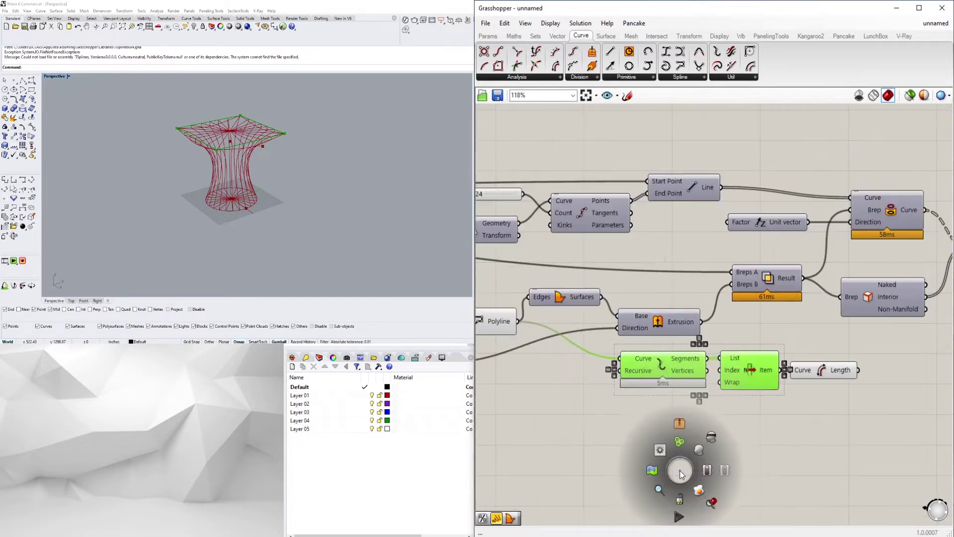
Use the edge length as the Series step and move the collected curves by the Unit X vectors with the Motion input grafted
right_click_drag(680, 447, 631, 443)
left_click(628, 388)
right_click_drag(854, 405, 755, 420)
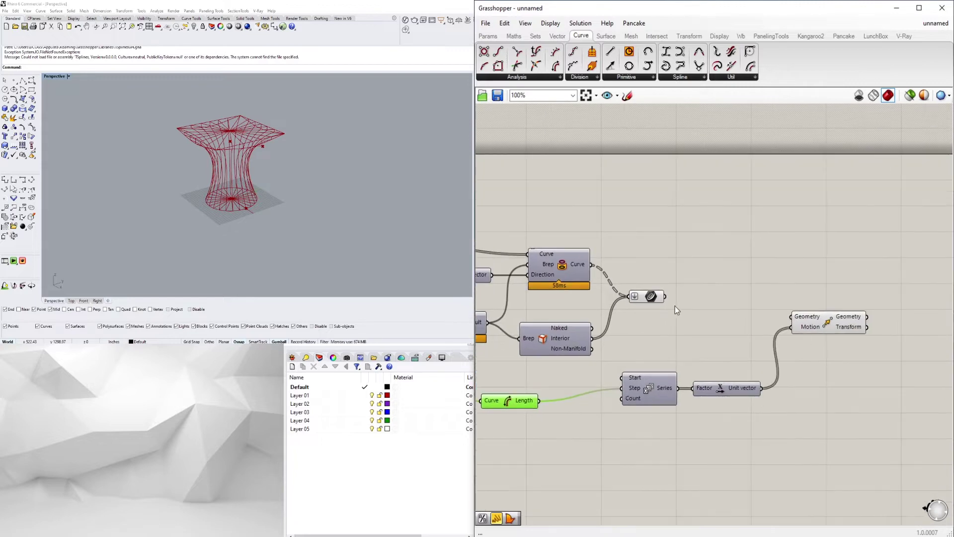
scroll(305, 179, "down", 5)
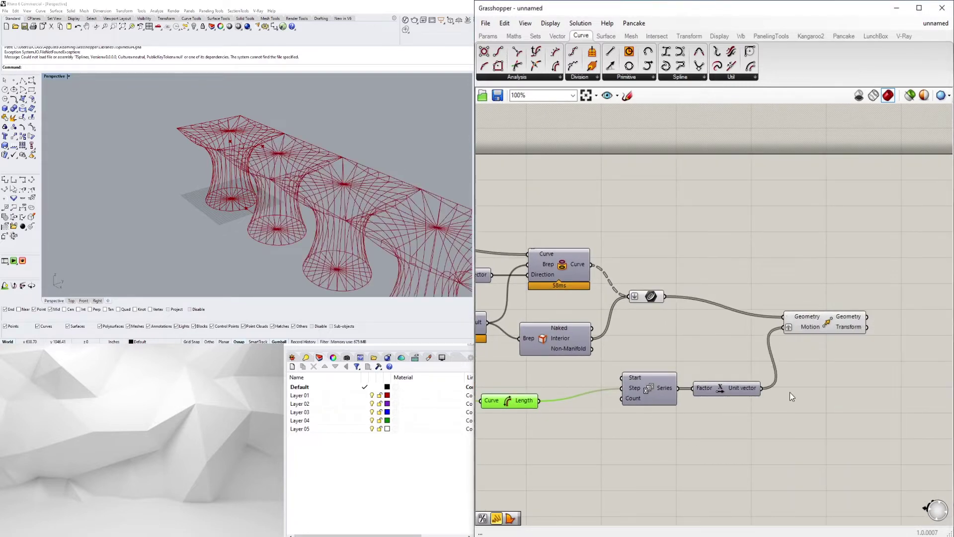
Drive the Series Count with a number slider set to 3
right_click_drag(484, 446, 682, 427)
scroll(720, 430, "up", 2)
left_click(759, 434)
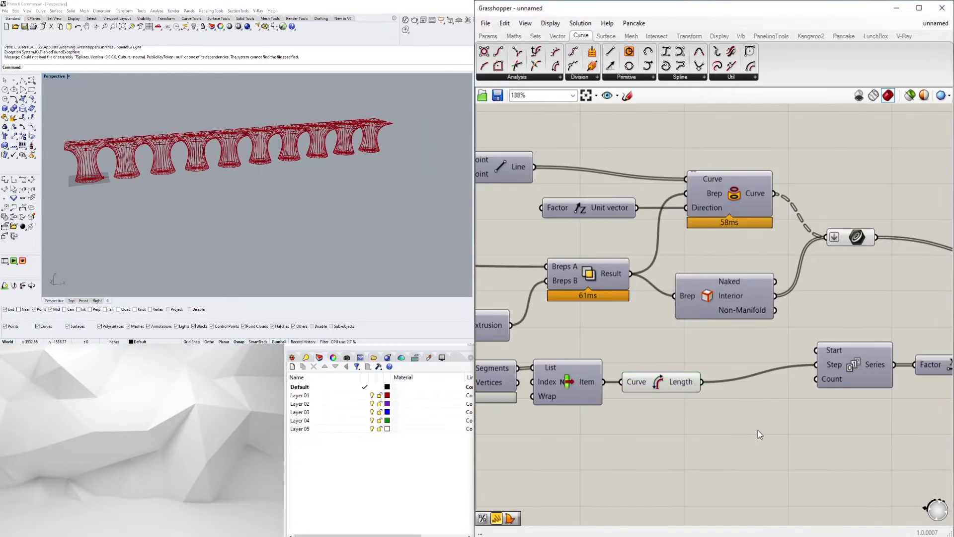
left_click_drag(807, 403, 816, 379)
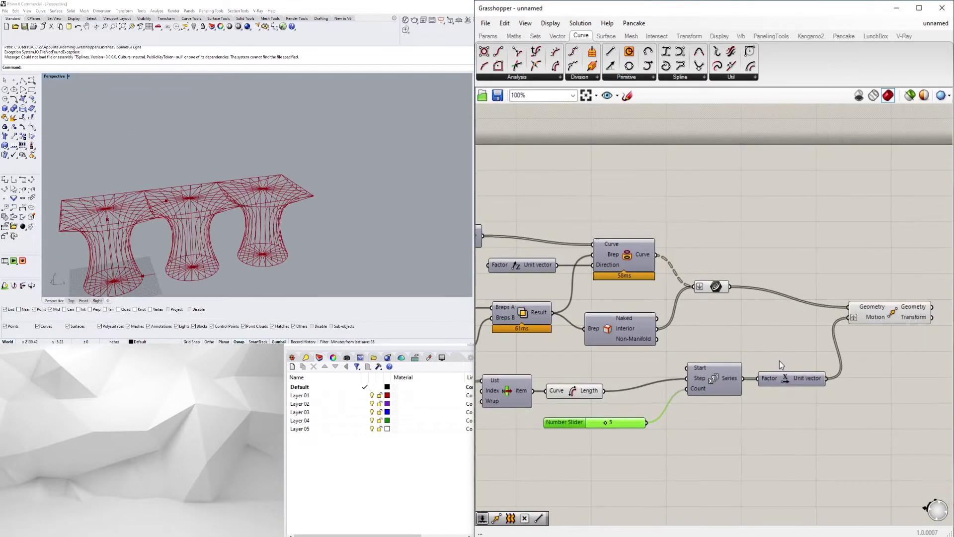
Chain a copy of the Move component after the first and drive its Motion with a new Unit Y vector fed by the Series
left_click(873, 352)
double_click(761, 397)
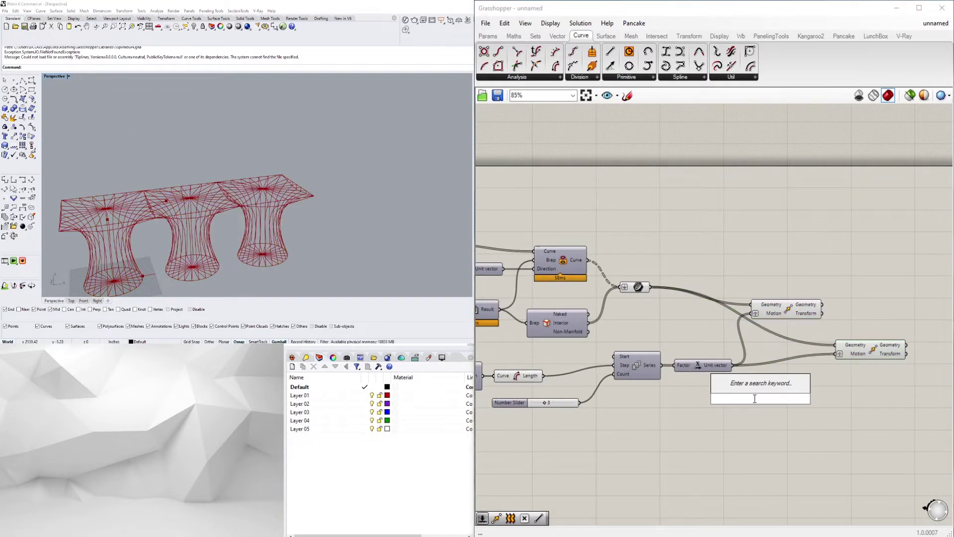
left_click_drag(844, 340, 856, 339)
left_click_drag(760, 400, 785, 394)
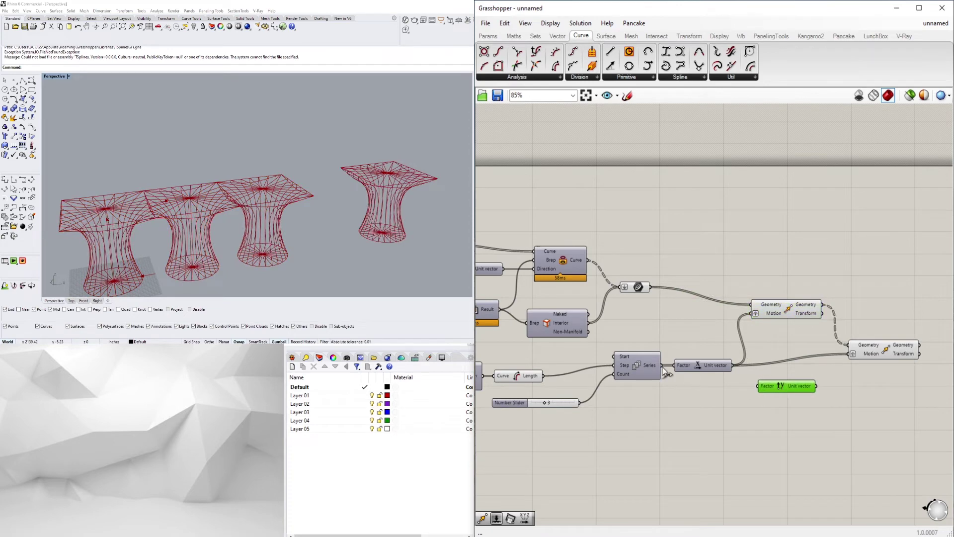
left_click_drag(840, 363, 851, 353)
Flatten the Geometry input of the second Move component
scroll(895, 378, "up", 5)
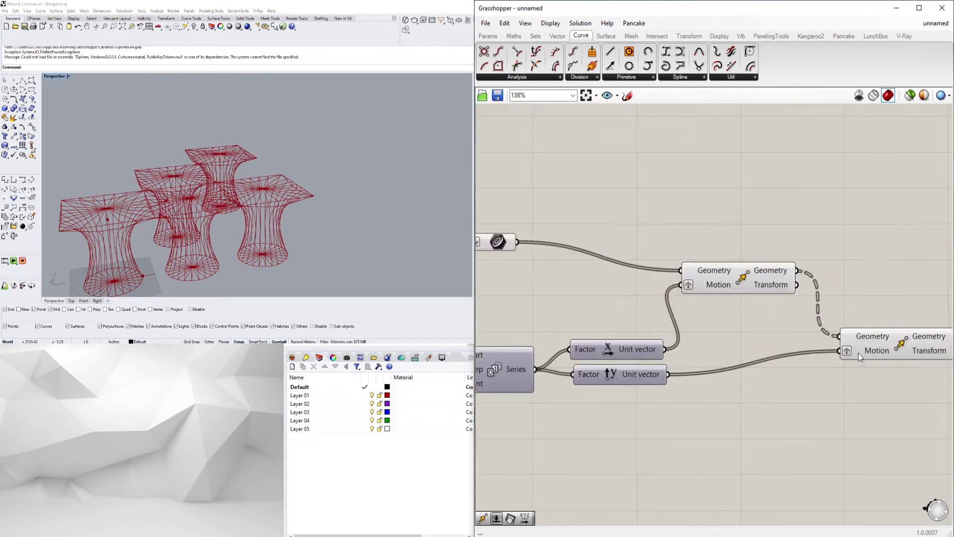
right_click(748, 329)
left_click(787, 401)
scroll(739, 385, "down", 4)
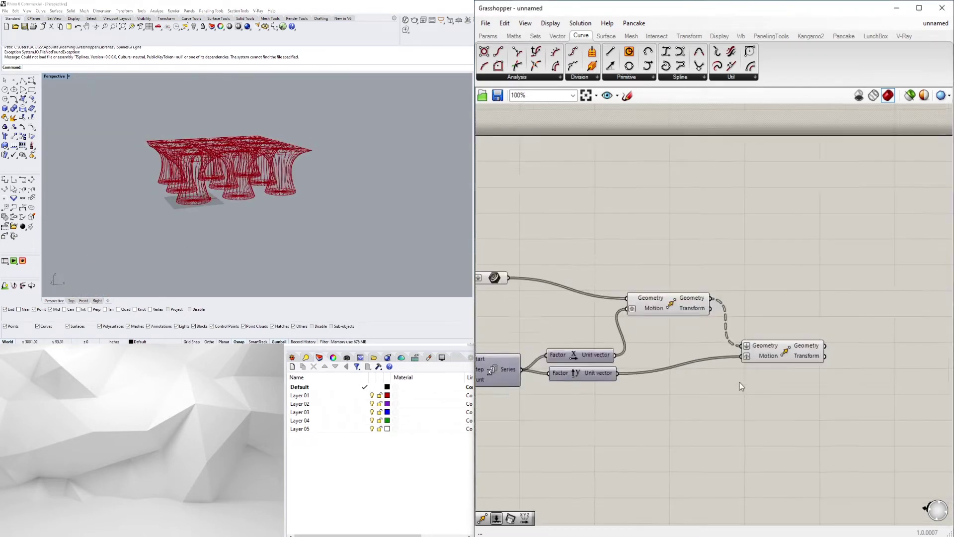
Raise the Series Count slider to 5 and the slider driving the extrusion's Unit X width to 34
scroll(653, 396, "up", 6)
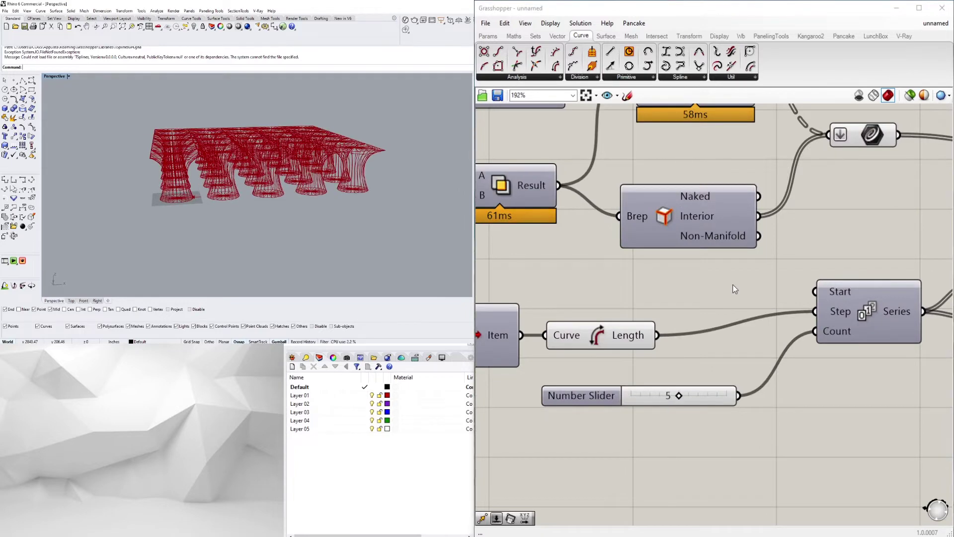
scroll(654, 396, "down", 6)
scroll(646, 338, "up", 7)
left_click_drag(645, 333, 667, 333)
scroll(667, 334, "down", 5)
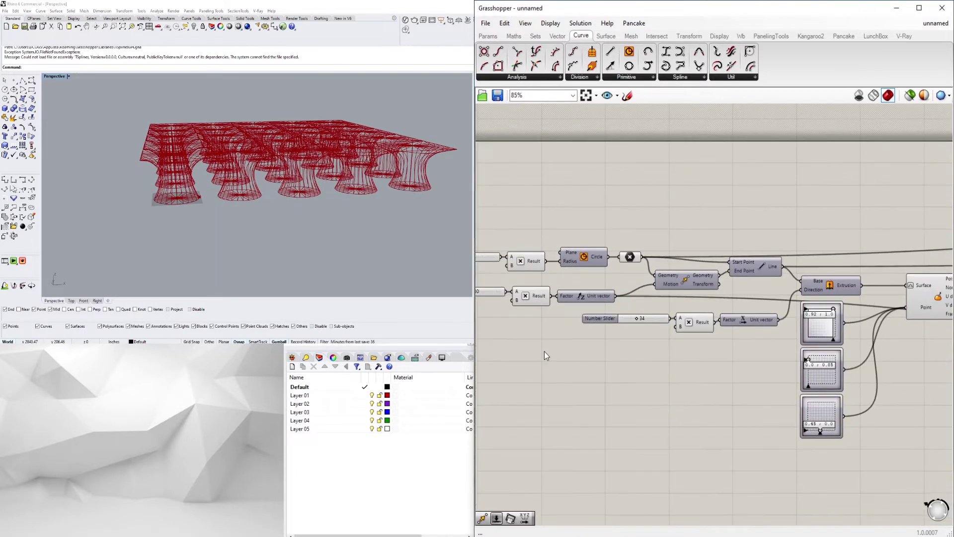
Set the slider driving the column's Unit Z height to 51 and the Unit X width slider to 50
scroll(546, 318, "up", 6)
left_click_drag(542, 305, 555, 310)
scroll(555, 310, "down", 5)
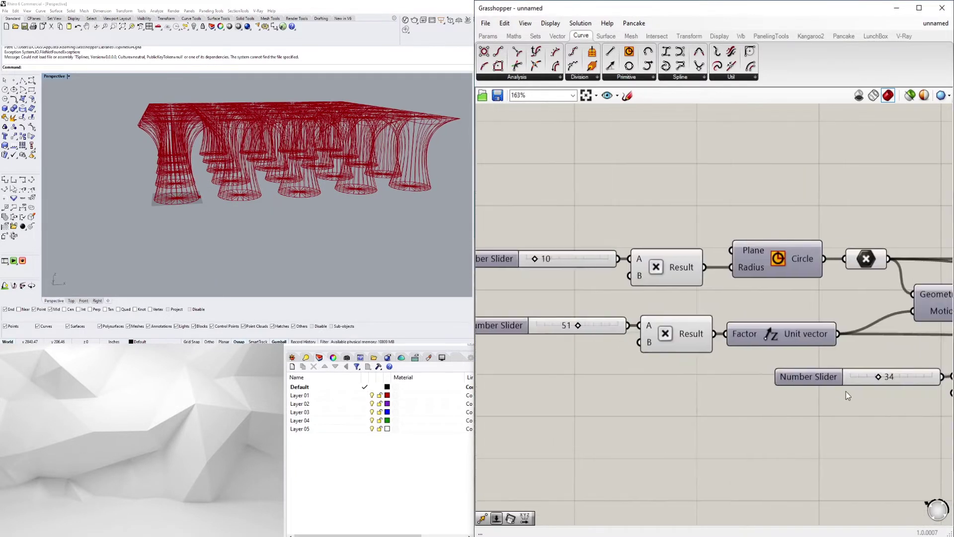
right_click_drag(689, 307, 517, 299)
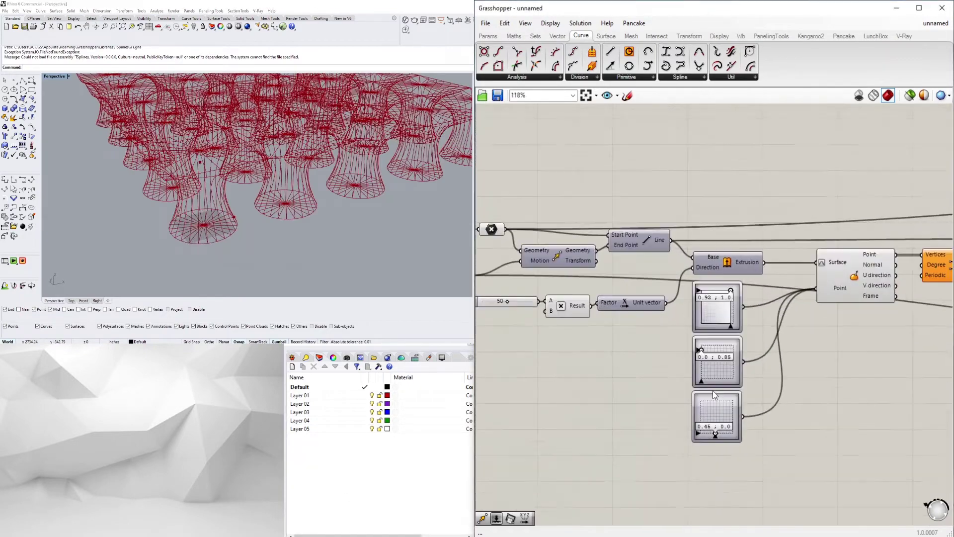
Set the middle MD Slider to 0.0 ; 1.0 and the upper MD Slider to 1.0 ; 1.0
scroll(710, 308, "up", 8)
left_click_drag(710, 310, 708, 287)
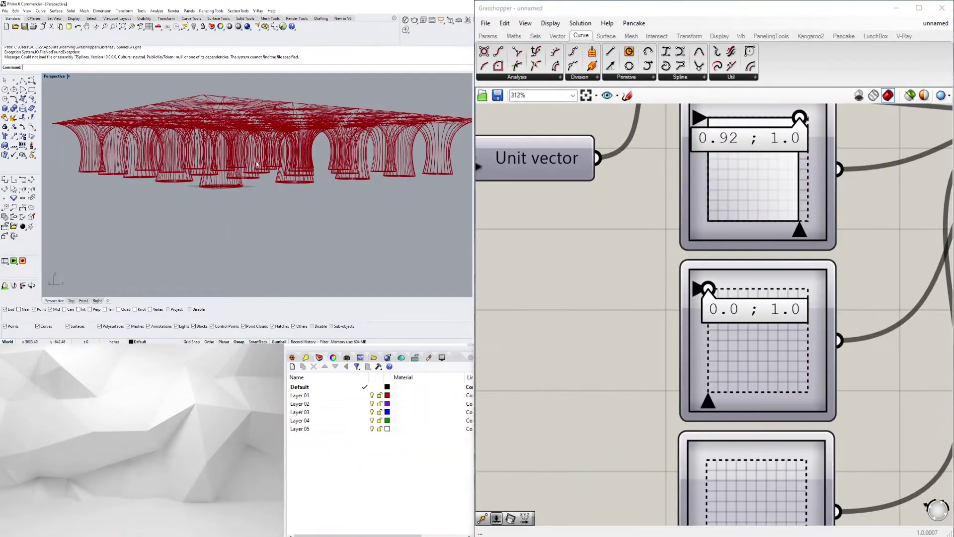
scroll(835, 238, "up", 2)
left_click_drag(780, 242, 813, 227)
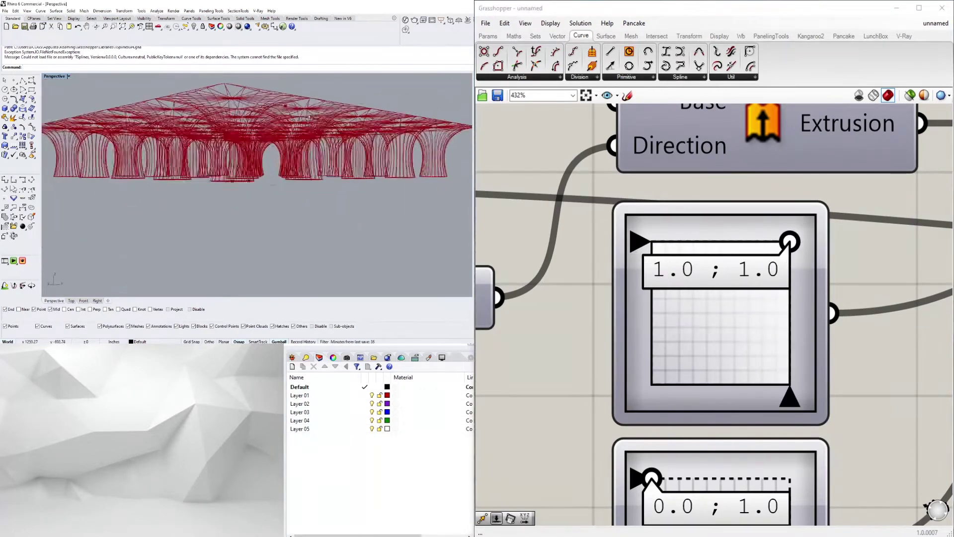
Reduce the Series Count to a three-by-three column grid and turn off the first Move component's preview
scroll(496, 316, "down", 8)
scroll(837, 352, "up", 5)
mouse_move(239, 189)
right_mouse_down()
mouse_move(234, 234)
mouse_move(249, 239)
mouse_move(253, 184)
right_mouse_up()
scroll(721, 362, "down", 5)
scroll(686, 359, "down", 3)
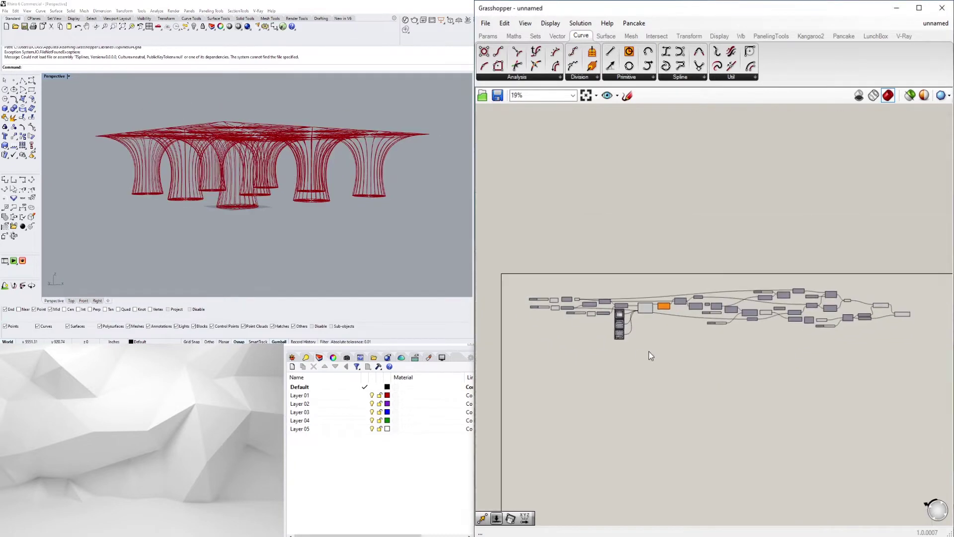
scroll(760, 323, "up", 8)
right_click_drag(760, 323, 721, 343)
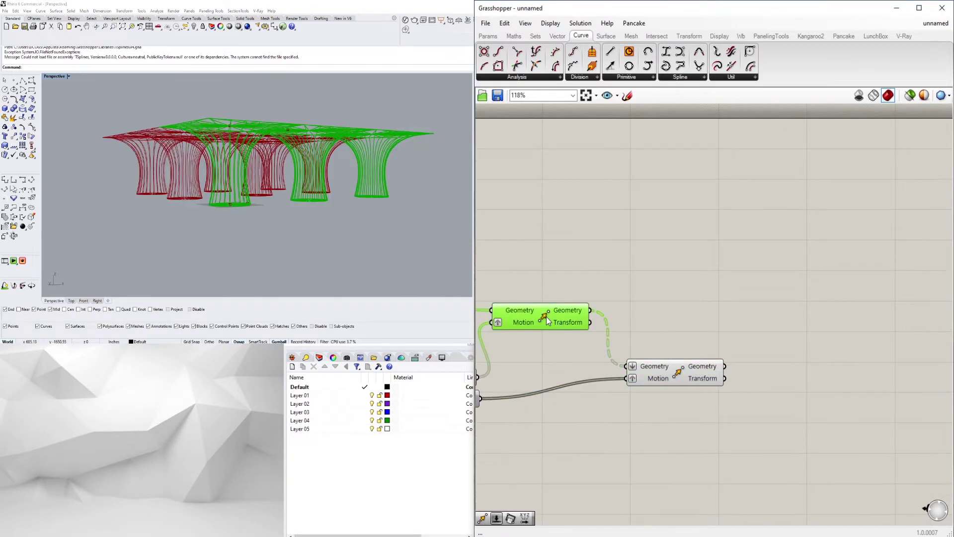
Collect the second Move's geometry in a flattened Curve parameter and place a Pipe component after it
double_click(723, 342)
type("curve")
key("Return")
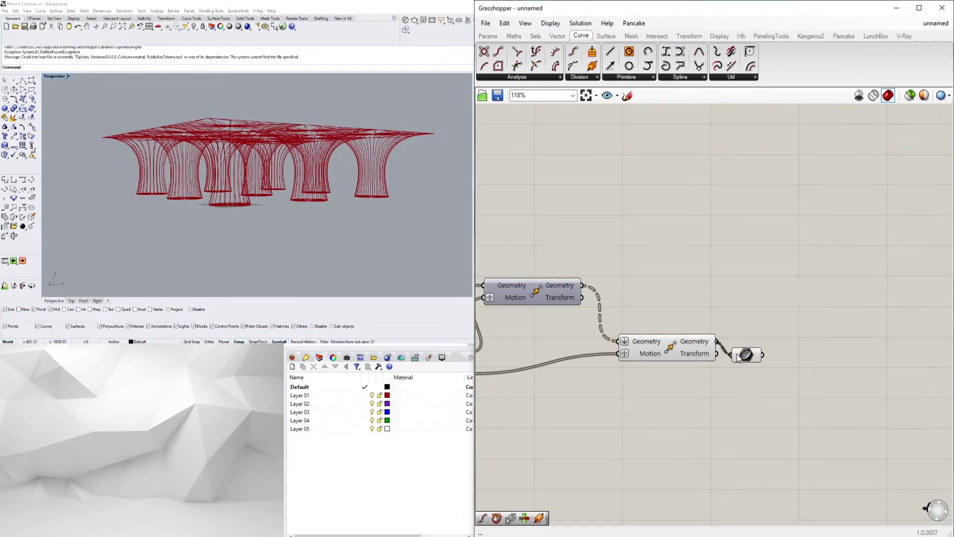
left_click(739, 345)
double_click(853, 346)
type("pipe")
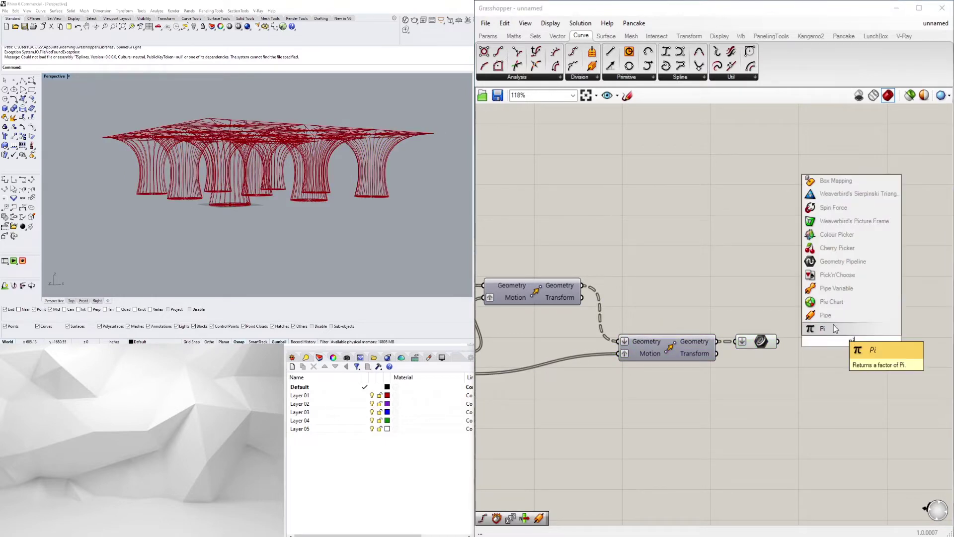
key("Return")
Save the definition as STRUCTURE-SCRIPT_01 in a new folder named 2020-12-06_
left_click(485, 23)
left_click(497, 79)
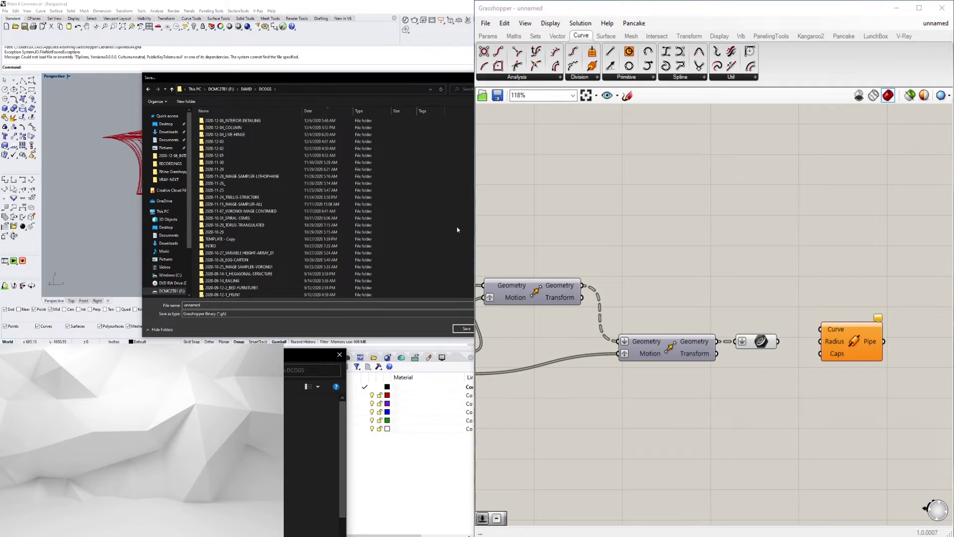
key("ctrl+shift+n")
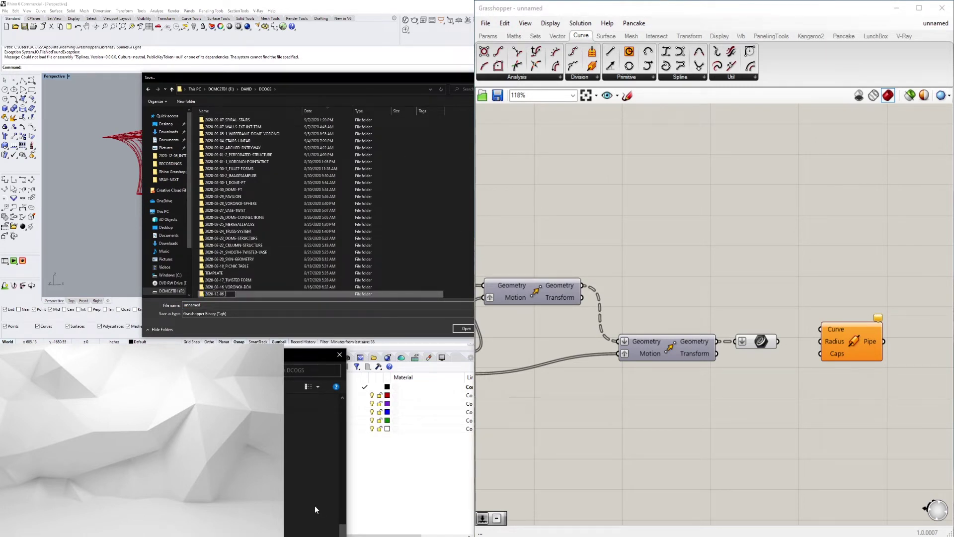
key("Return")
key("Return")
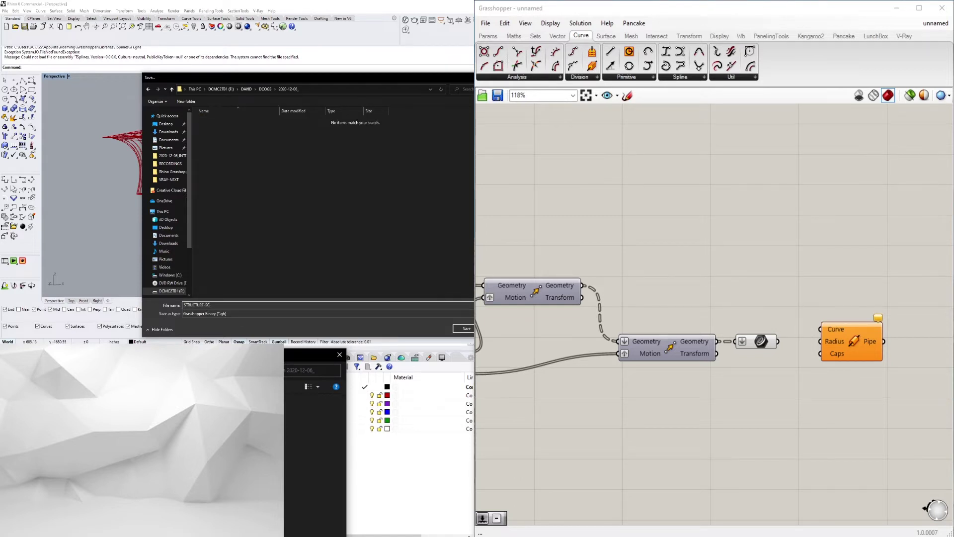
type("1")
key("Return")
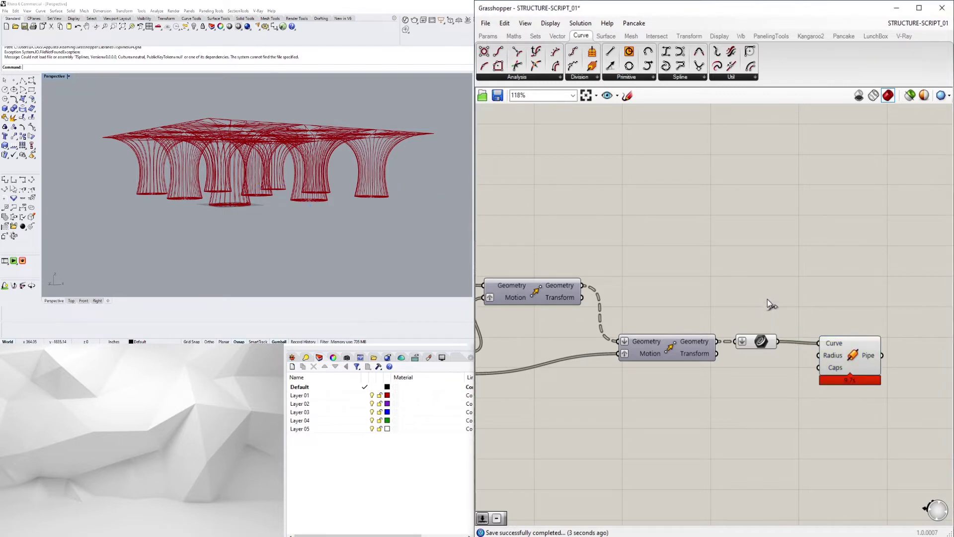
Remove the Pipe component and the Curve parameter that follow the second Move
left_click(853, 361)
key("Delete")
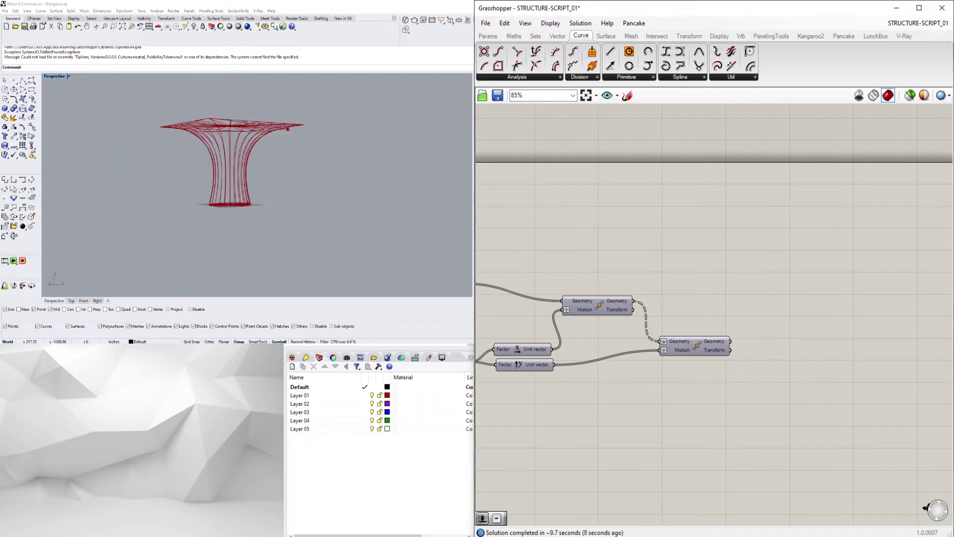
scroll(751, 308, "down", 2)
scroll(661, 266, "up", 4)
Place a Pipe component ahead of the Moves and feed it the collected curves of the single column
double_click(757, 228)
type("pipe")
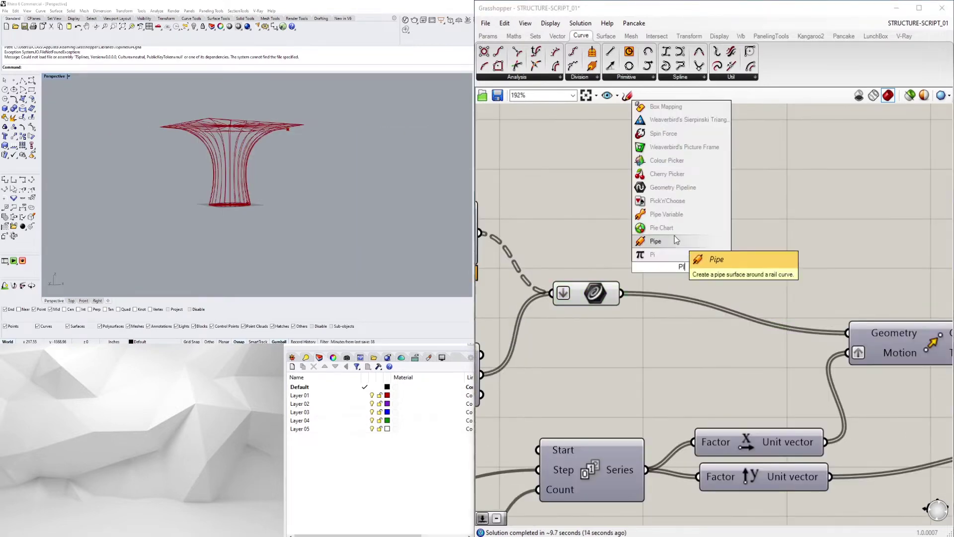
key("Return")
left_click_drag(710, 217, 709, 218)
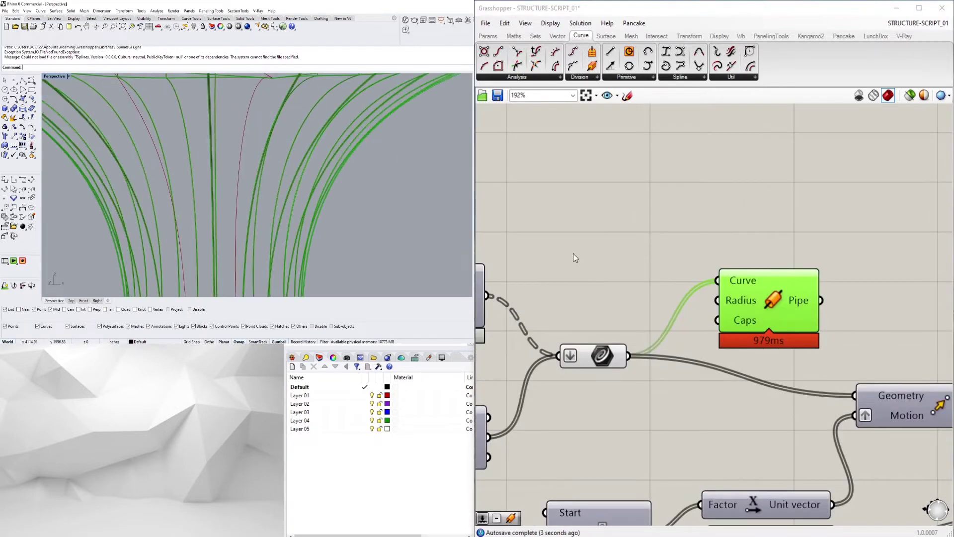
Drive the Pipe's Radius with a new number slider created at 3.5 and lowered to 2.2
double_click(603, 262)
type("3.5")
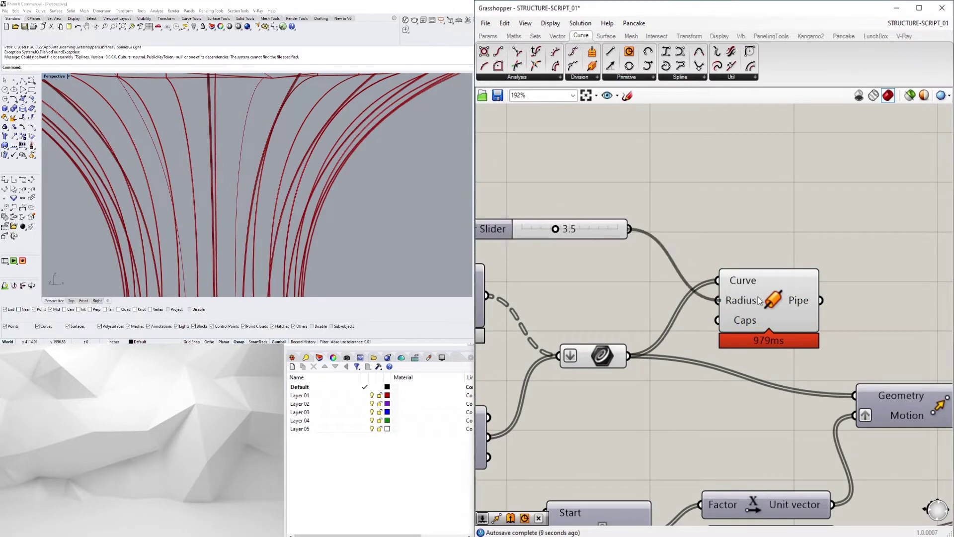
right_click(759, 300)
left_click(795, 401)
left_click(711, 286)
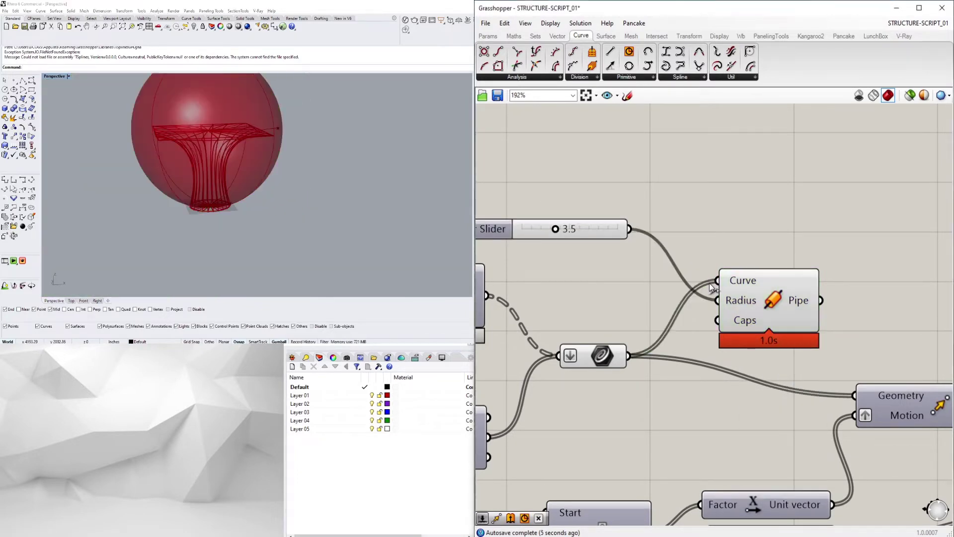
Delete the Pipe component attached to the single column's collected curves
left_click(768, 309)
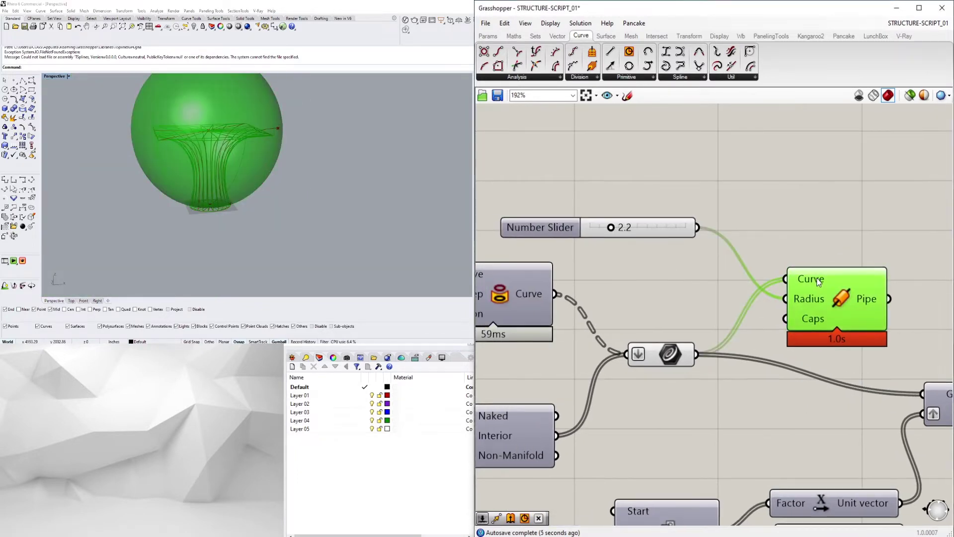
key("Delete")
scroll(646, 299, "up", 1)
left_click(641, 359)
Add a new Pipe component, feed it the collected column curves and graft its Curve input
double_click(768, 269)
type("pipe")
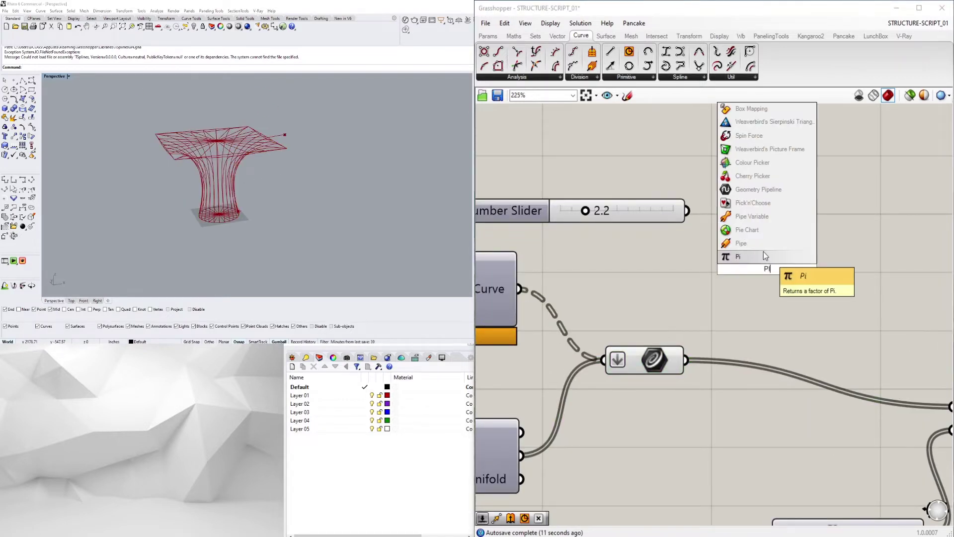
key("Return")
left_click_drag(687, 360, 765, 272)
right_click(843, 247)
left_click(867, 333)
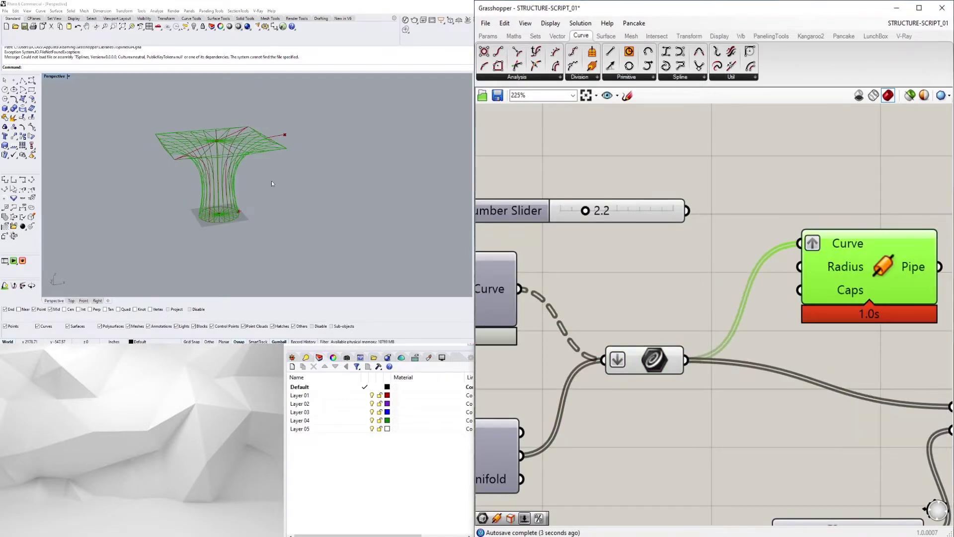
Connect the existing number slider to the new Pipe's Radius and set it to 5.0
left_click(696, 226)
left_click_drag(884, 278, 884, 268)
left_click(661, 282)
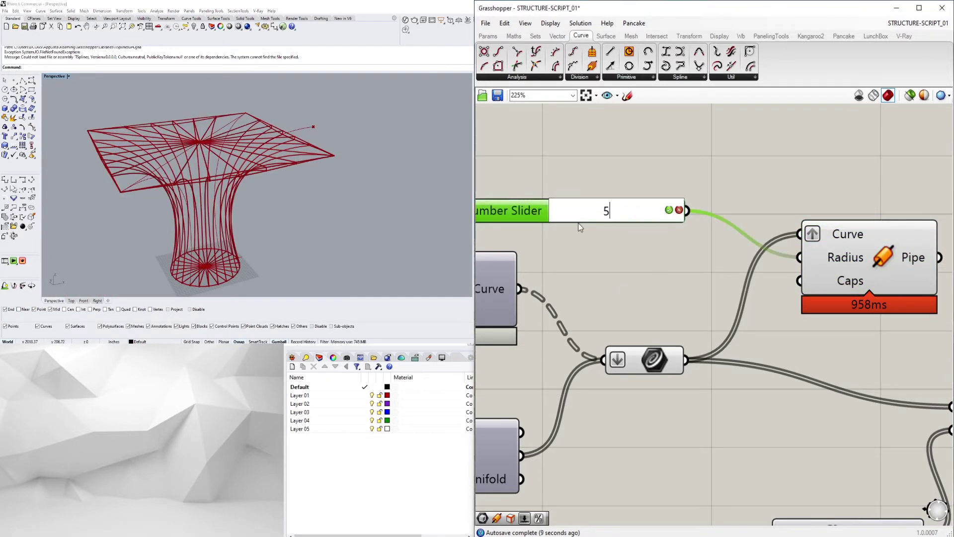
key("Return")
Flatten the Pipe output and use it as the first Move's Geometry in place of the curves
scroll(646, 258, "down", 3)
right_click(699, 272)
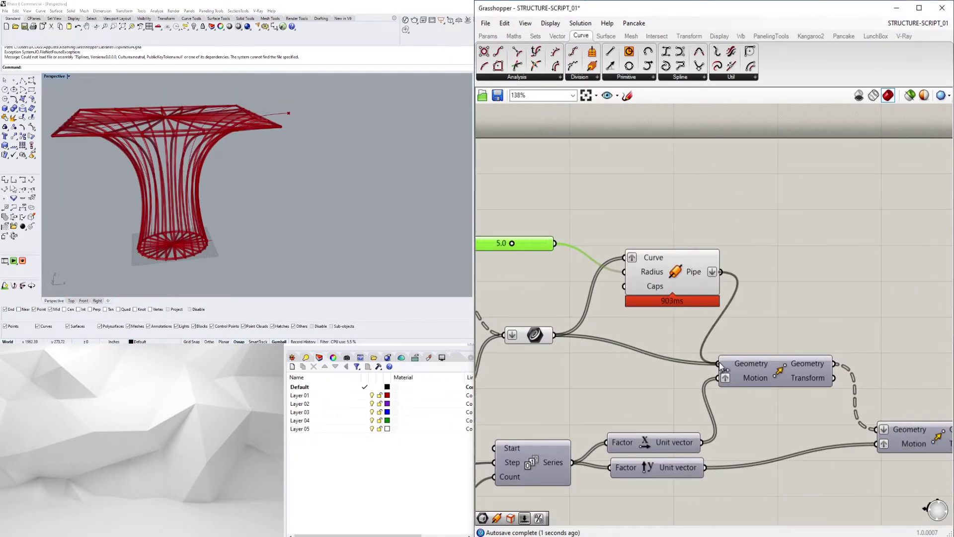
scroll(254, 241, "down", 3)
scroll(744, 362, "down", 1)
Turn on the second Move's preview and hide the preview of the Pipe component
left_click(744, 362)
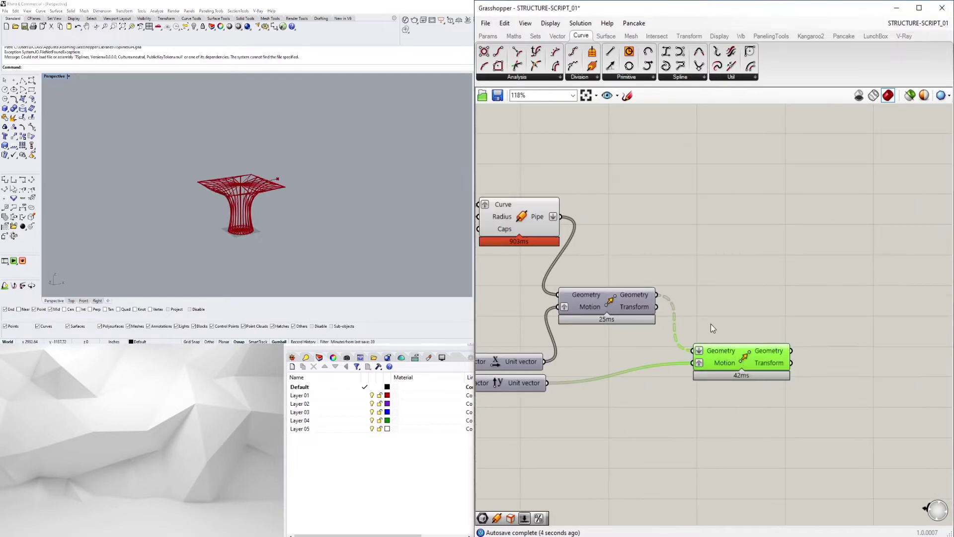
right_click_drag(646, 421, 742, 416)
left_click_drag(646, 397, 551, 184)
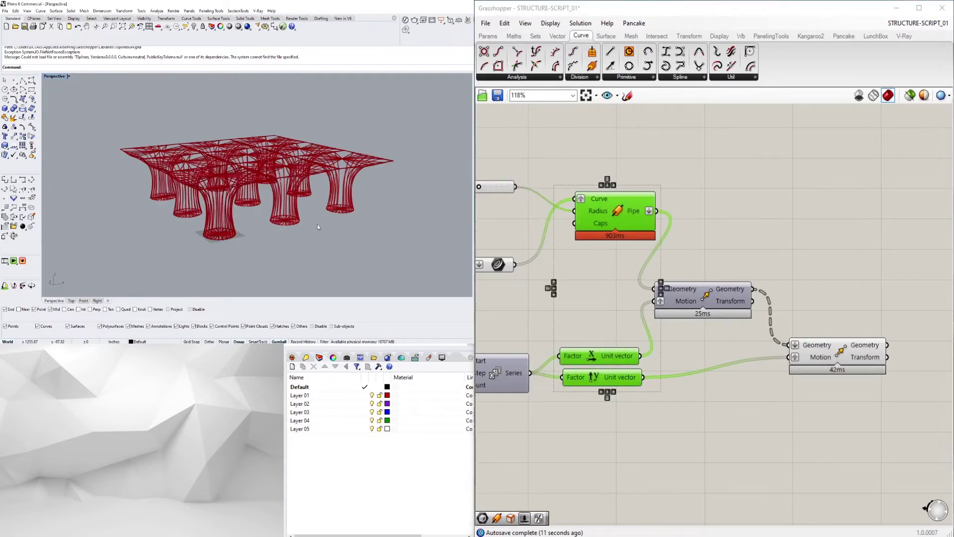
scroll(233, 182, "up", 3)
scroll(233, 182, "down", 3)
Add a Custom Preview component fed by the second Move's Geometry output
right_click_drag(949, 366, 822, 313)
double_click(822, 310)
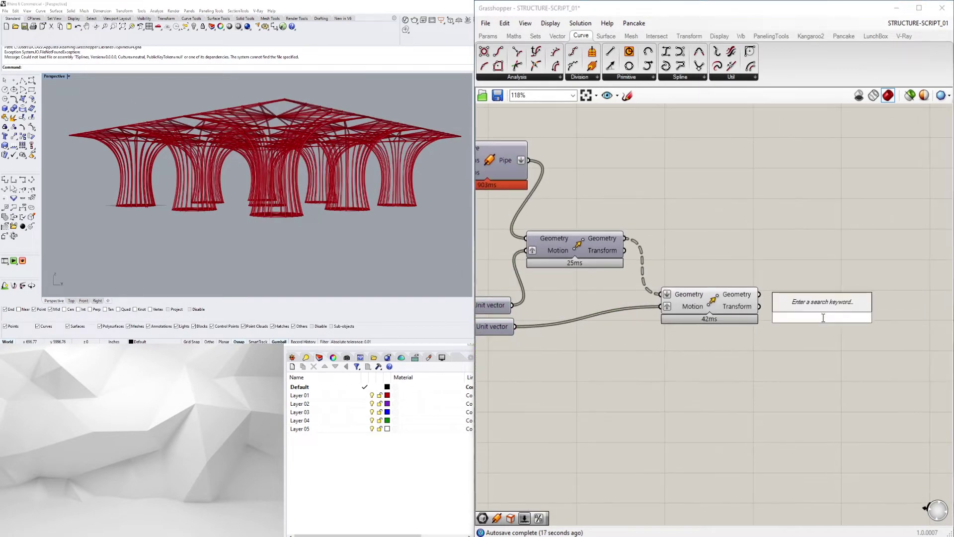
type("CUST")
key("Return")
Add a Colour Swatch and connect it to the Custom Preview's Material input
double_click(711, 359)
type("swatch")
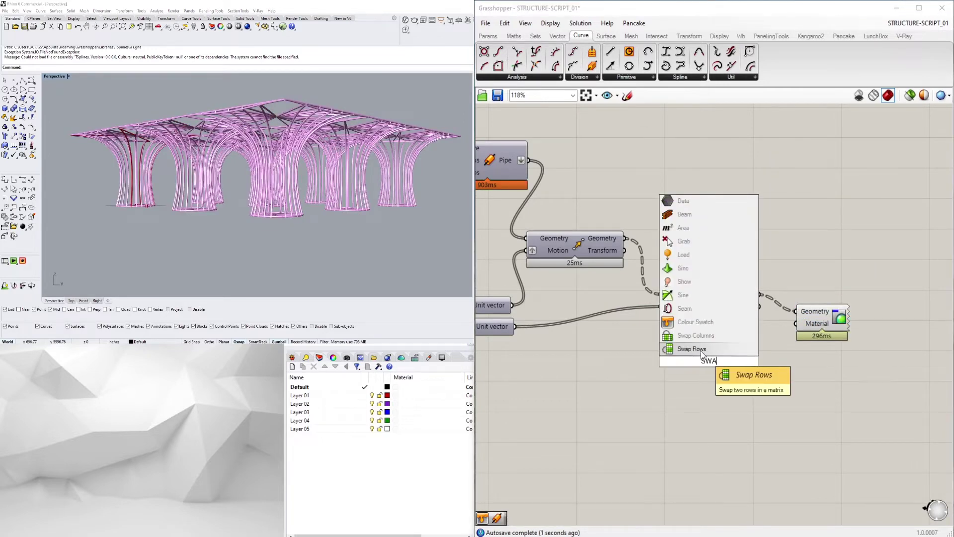
key("Return")
left_click_drag(747, 361, 795, 323)
Place the swatch beside the Custom Preview and change its colour to bright green with hue 87°
left_click_drag(696, 361, 710, 336)
left_click(748, 336)
left_click(758, 387)
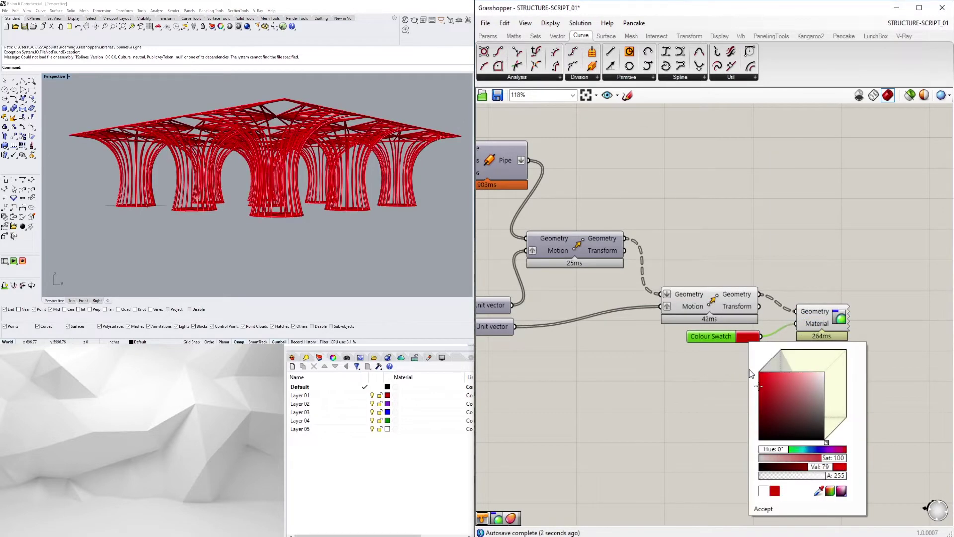
mouse_move(788, 449)
left_mouse_down()
mouse_move(806, 452)
mouse_move(778, 460)
left_mouse_up()
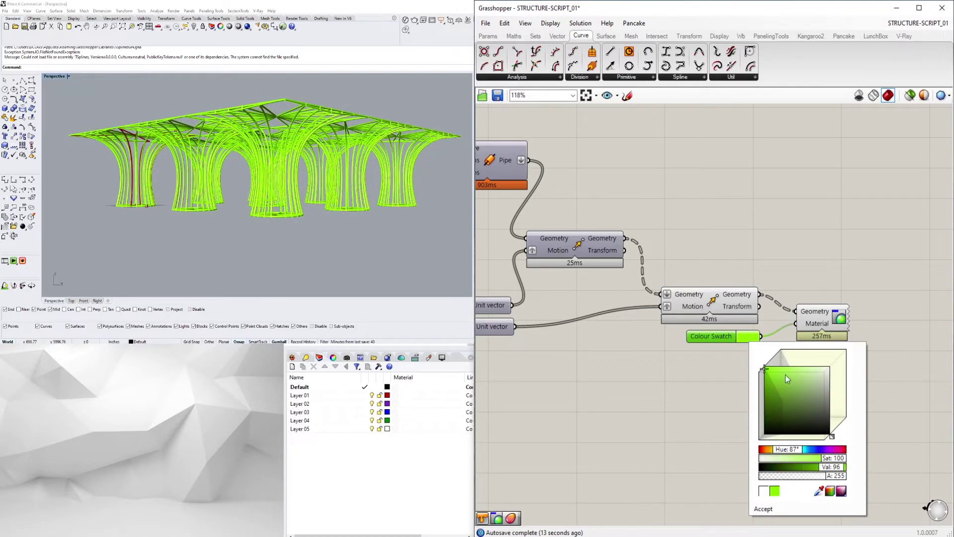
Bake the second Move's piped column grid into Rhino and save the definition
left_click(709, 301)
middle_click(709, 302)
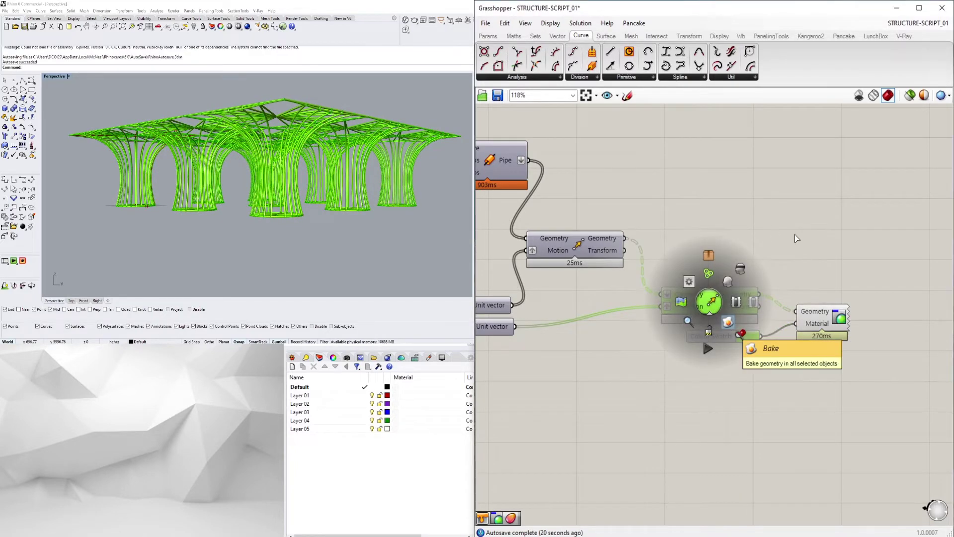
left_click(681, 183)
key("ctrl+s")
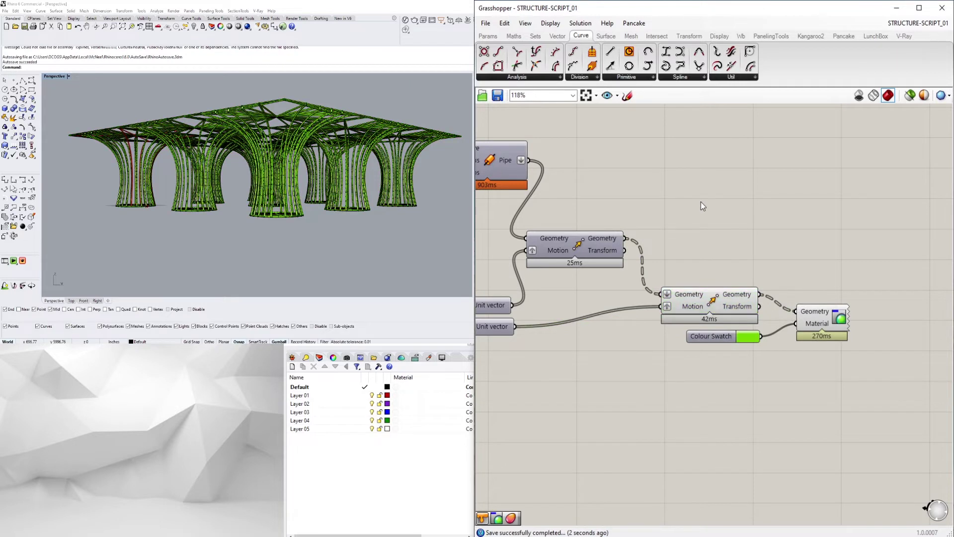
Switch to Rhino, open the V-Ray Asset Editor and turn on the ground plane
key("ctrl+w")
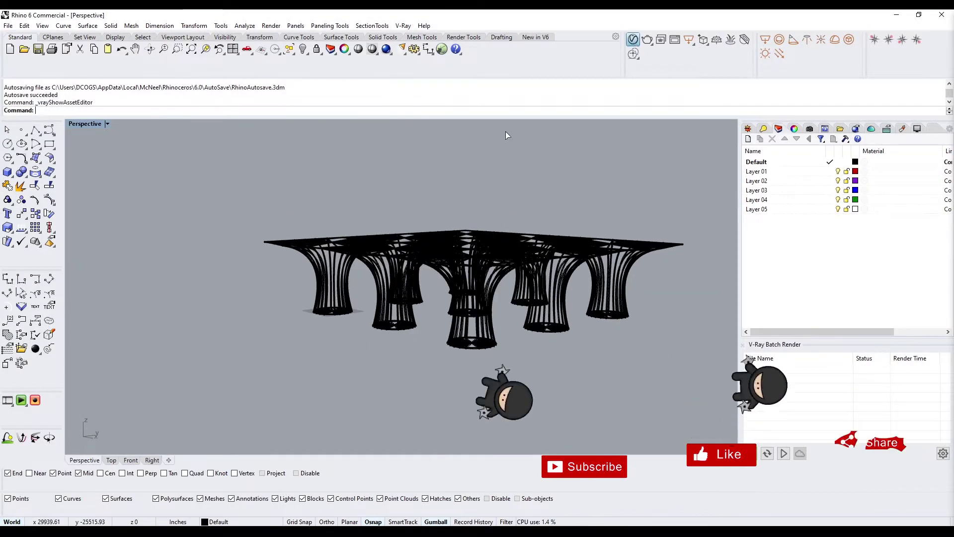
left_click(633, 40)
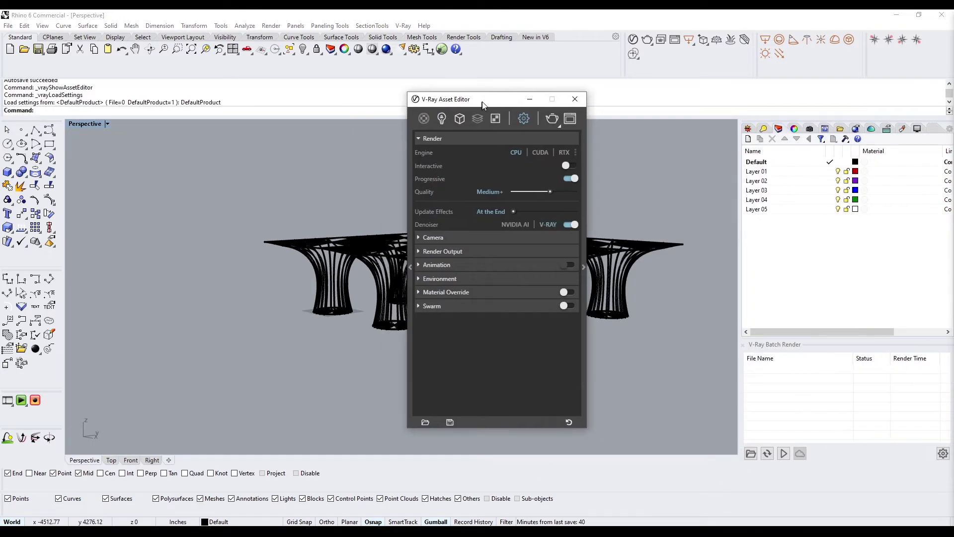
left_click(887, 129)
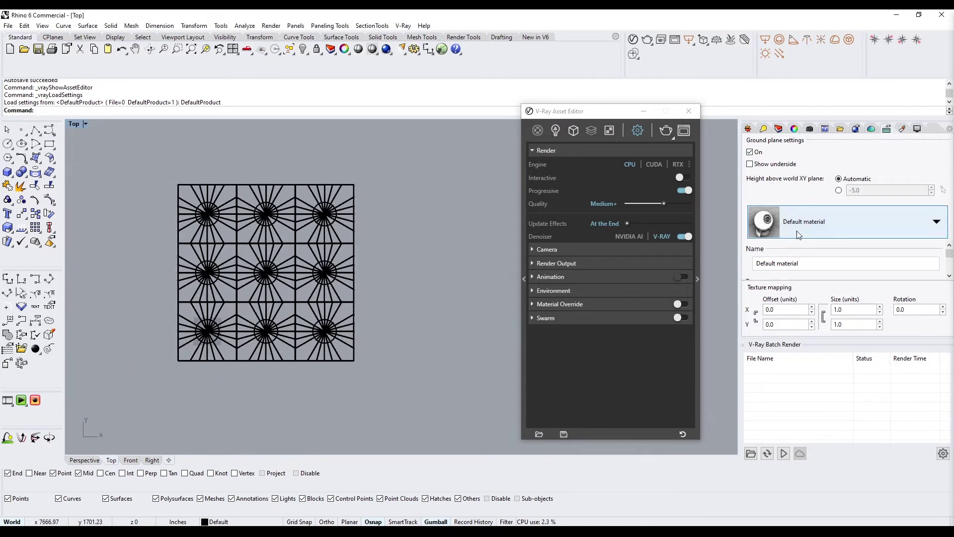
Draw an invisible V-Ray rectangle light of about 3094 by 3000 inches around the column grid on Layer 01 and raise it high above
left_click(780, 127)
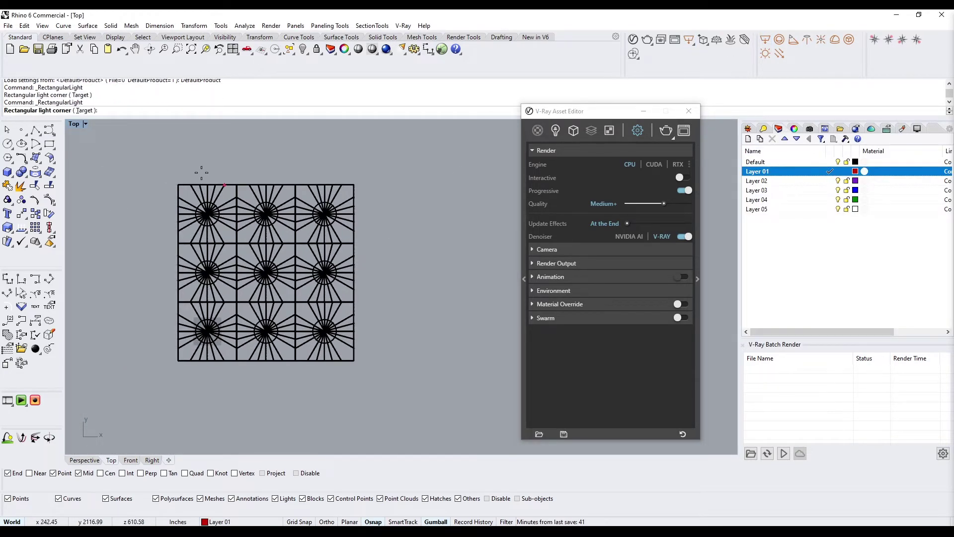
left_click(374, 383)
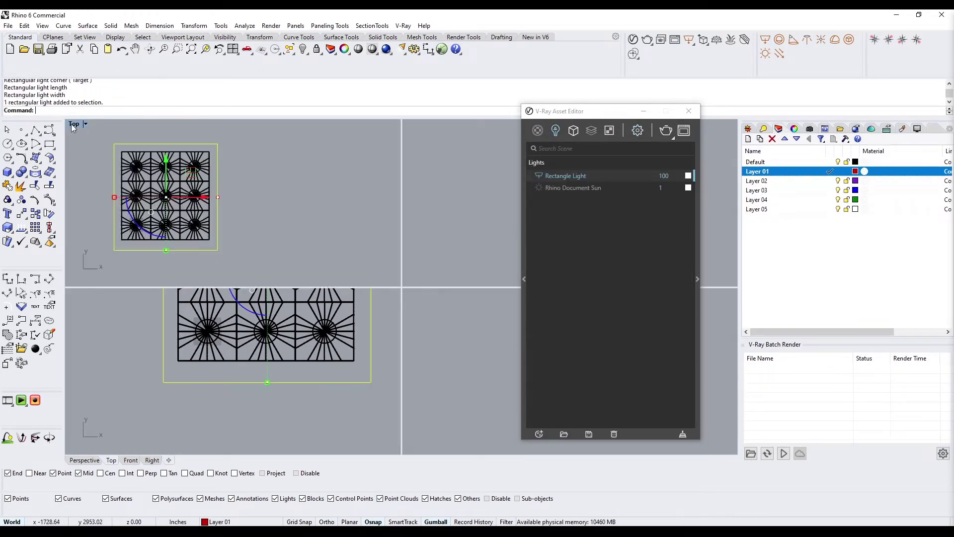
scroll(300, 376, "down", 3)
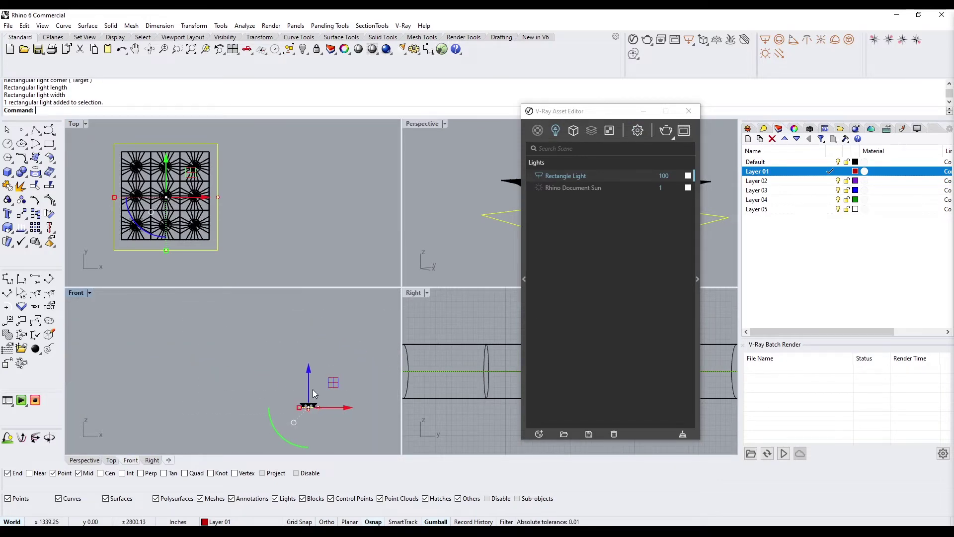
left_click(697, 278)
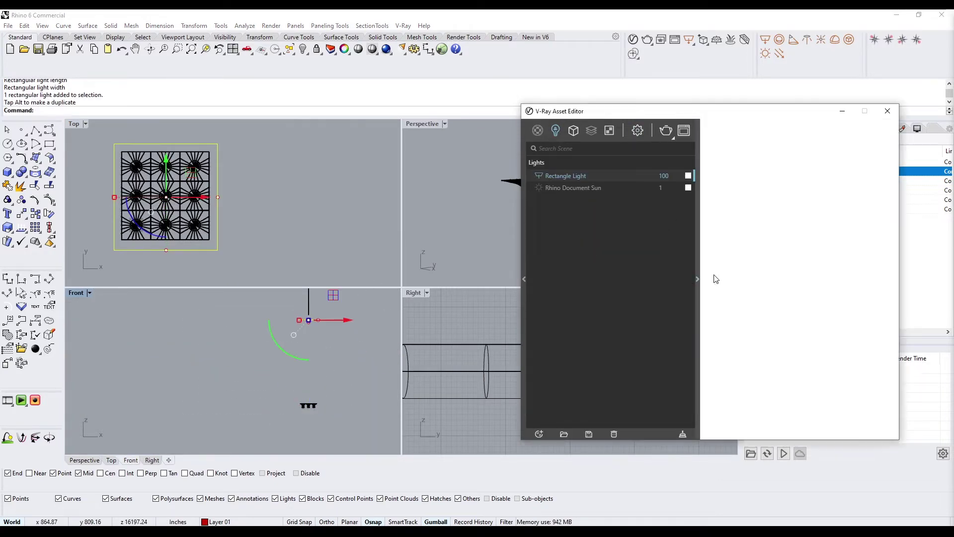
left_click(888, 111)
Maximize the Perspective viewport and set its display mode to Shaded
double_click(421, 124)
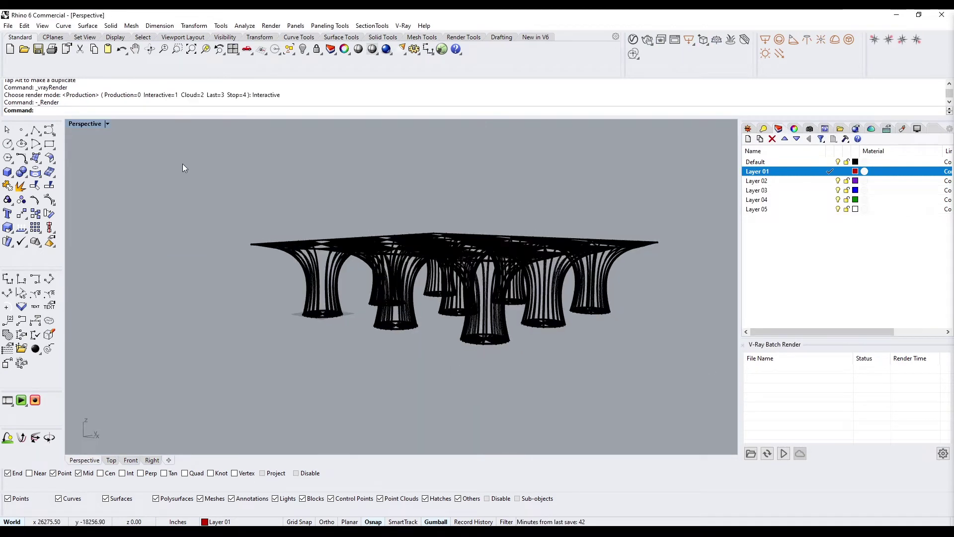
left_click(106, 124)
left_click(160, 156)
Create a Generic V-Ray material named STRUCTURE with a near-white colour, roughness 0.5 and metalness 1
left_click(633, 53)
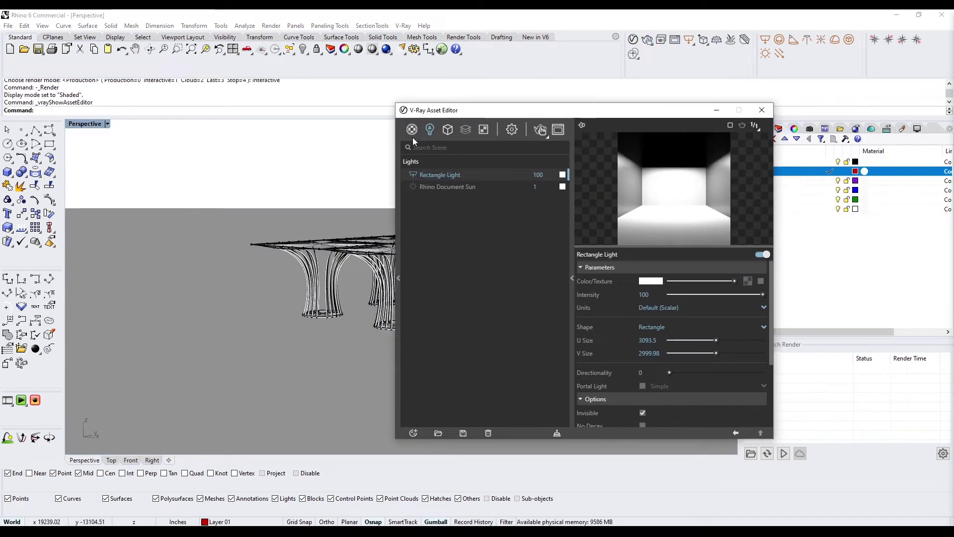
left_click(412, 129)
left_click(448, 168)
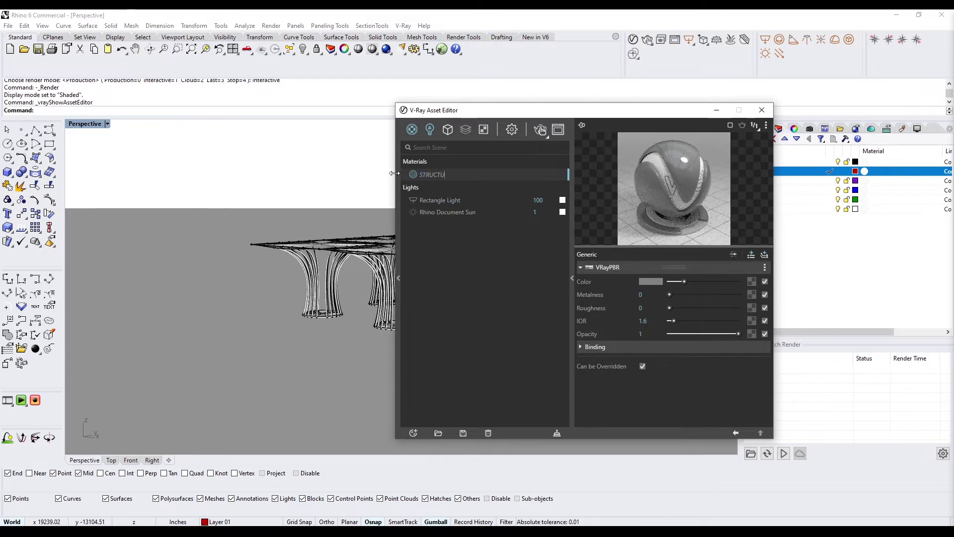
type(".5")
key("Return")
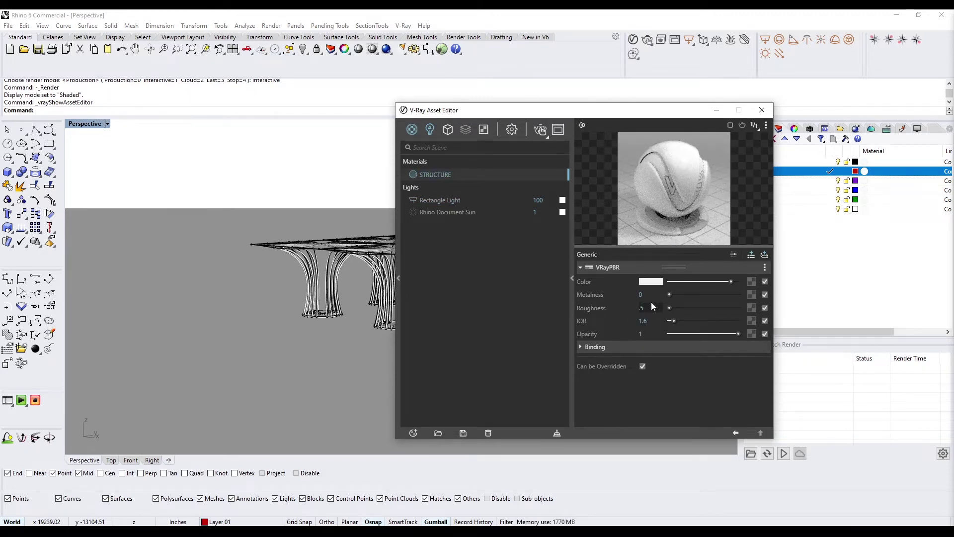
left_click_drag(670, 294, 773, 300)
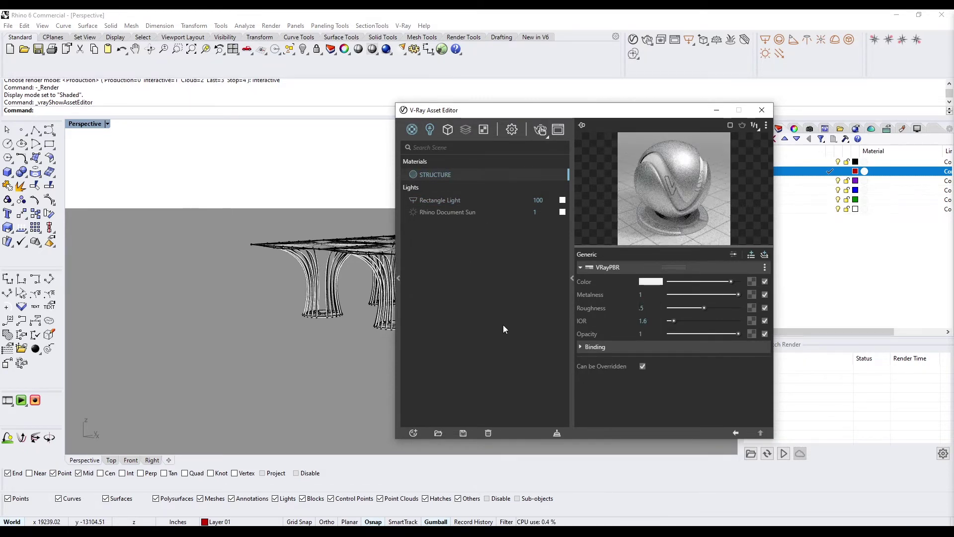
left_click(762, 110)
Set the Perspective camera's lens length to 35, frame the canopy from a low corner angle and render it
mouse_move(547, 249)
right_mouse_down()
mouse_move(476, 308)
mouse_move(658, 298)
right_mouse_up()
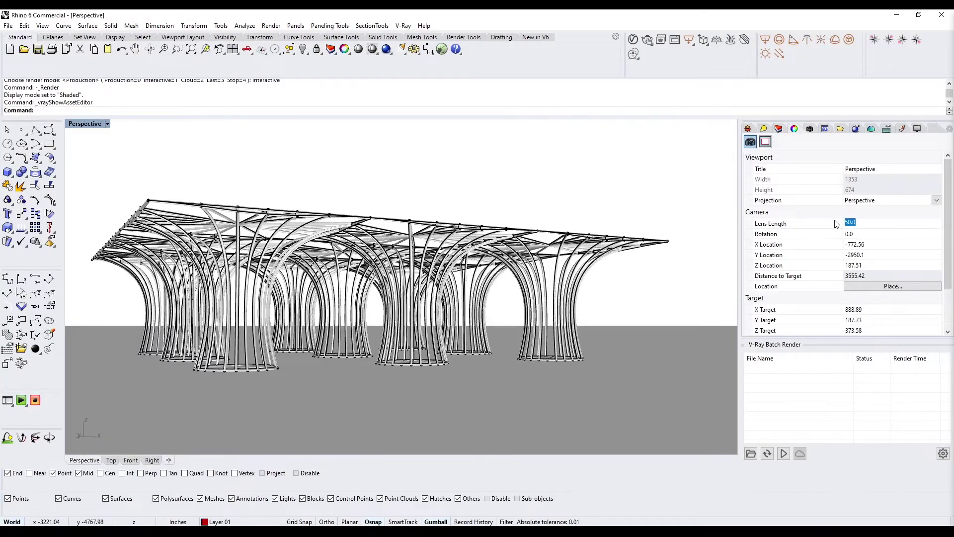
type("35")
key("Return")
mouse_move(378, 323)
right_mouse_down()
mouse_move(439, 368)
mouse_move(437, 341)
mouse_move(398, 351)
mouse_move(420, 351)
mouse_move(411, 347)
mouse_move(439, 365)
mouse_move(442, 378)
right_mouse_up()
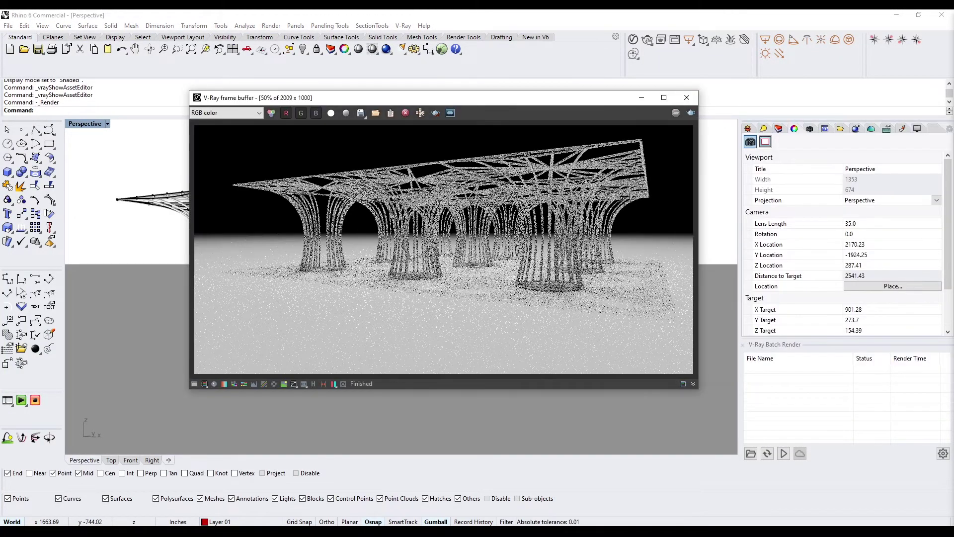
Change the STRUCTURE material's colour to light orange with RGB 1, 0.846, 0.644
left_click(449, 298)
left_click(461, 207)
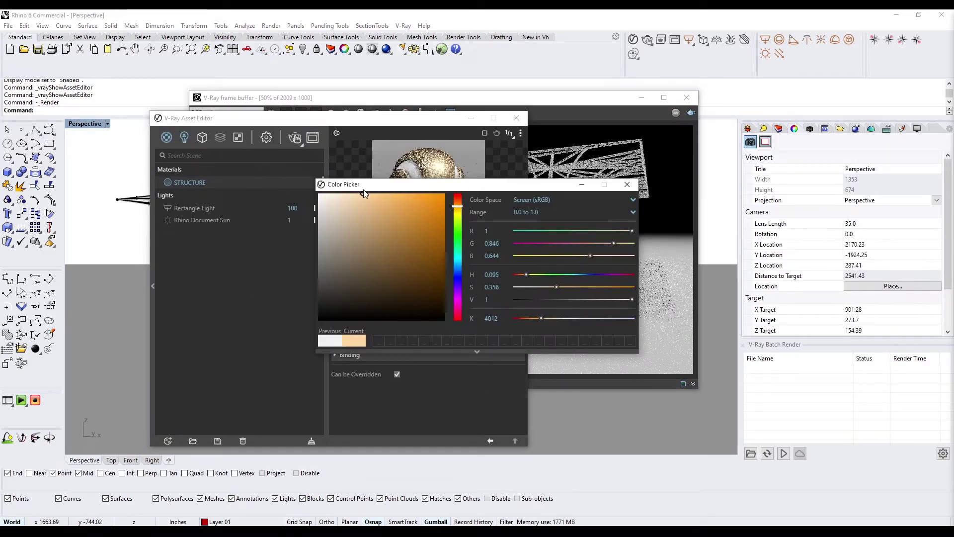
left_click(627, 184)
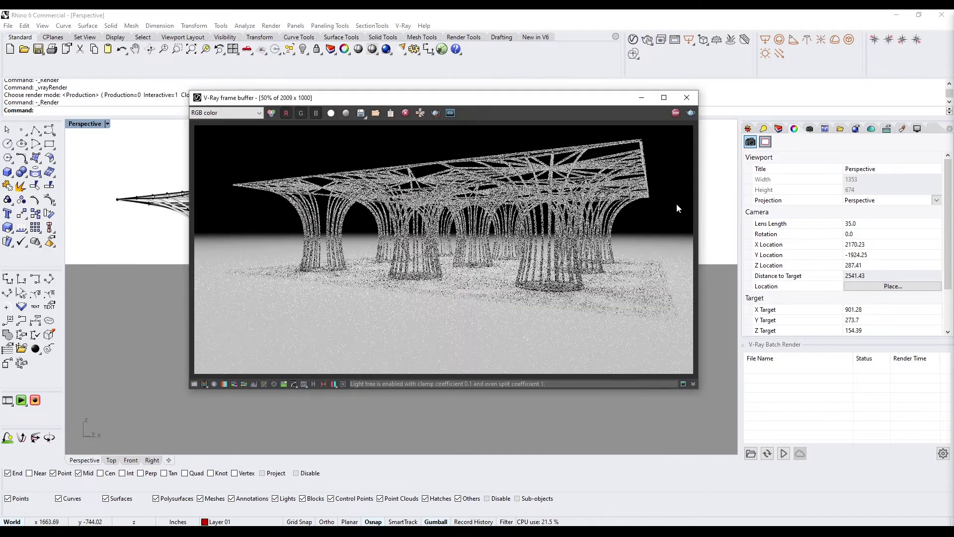
Assign the STRUCTURE material to the Default layer and render the view again
left_click(686, 98)
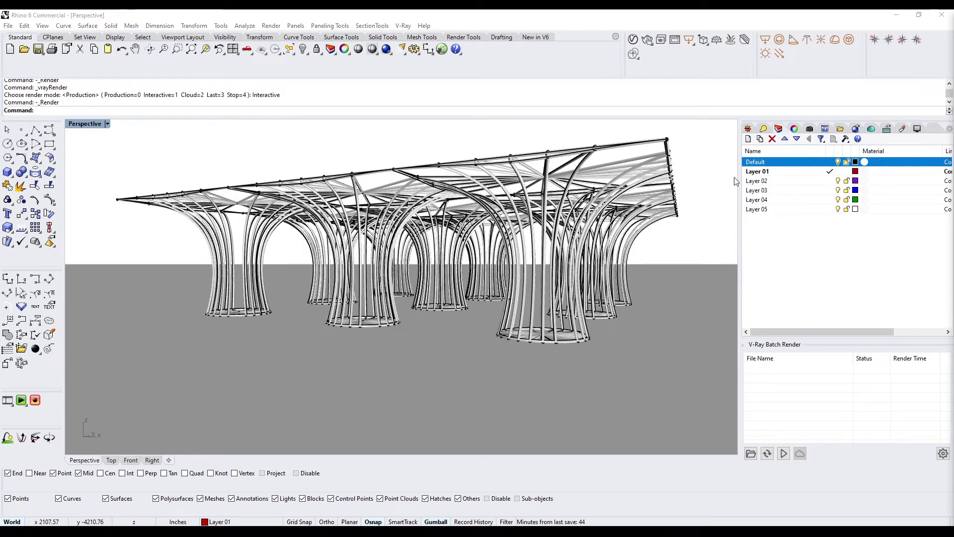
left_click(864, 162)
left_click(882, 398)
left_click(330, 49)
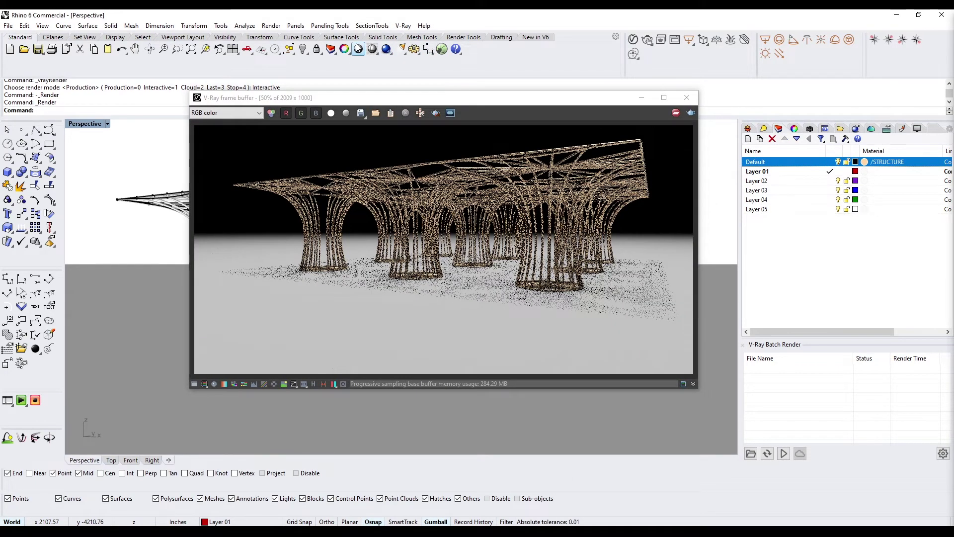
Close the render and set the Perspective camera's lens length to 20, reframing the canopy
left_click(686, 98)
left_click(795, 130)
type("20")
key("Return")
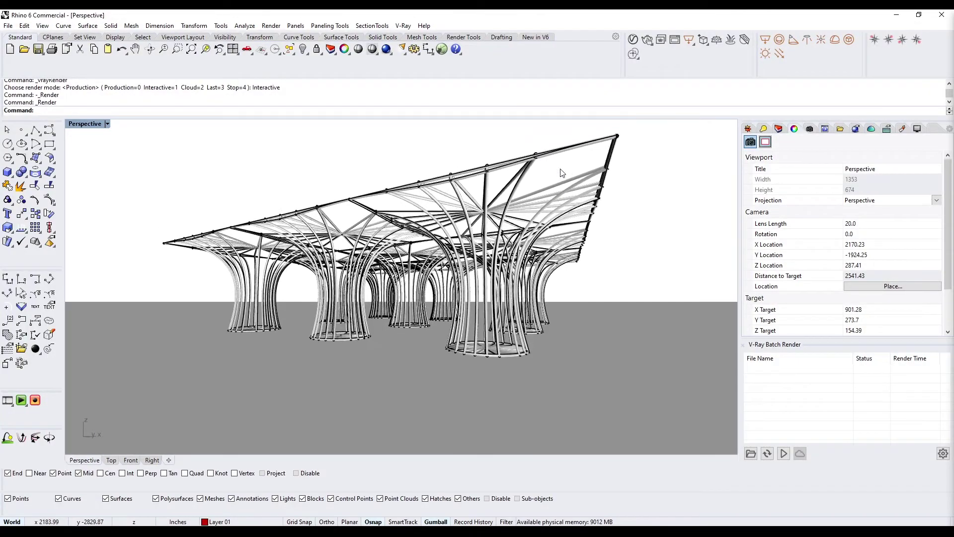
Browse to the purchased 3D models in File Explorer and bring a standing person model into the Rhino viewport
key("super+e")
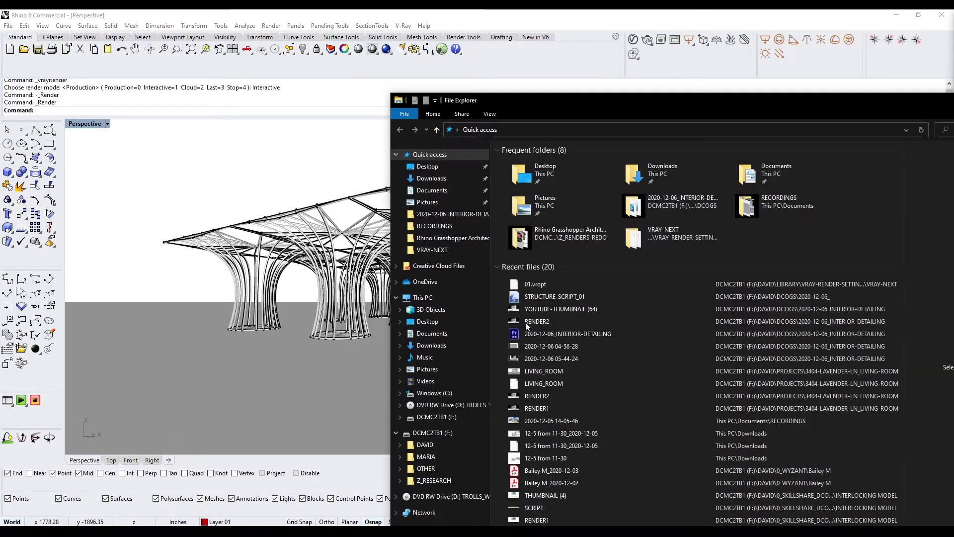
left_click(431, 433)
double_click(535, 163)
double_click(535, 182)
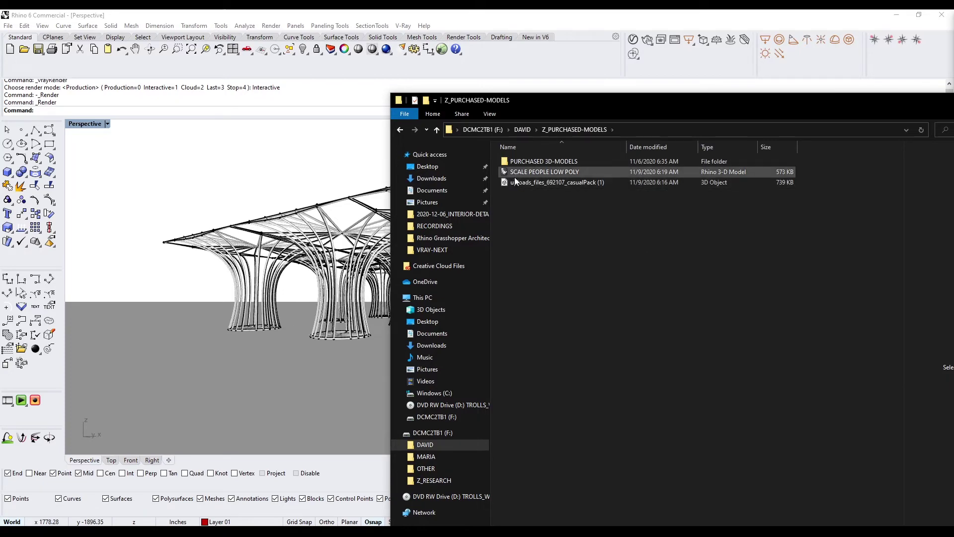
double_click(535, 173)
double_click(535, 161)
left_click_drag(522, 204, 335, 356)
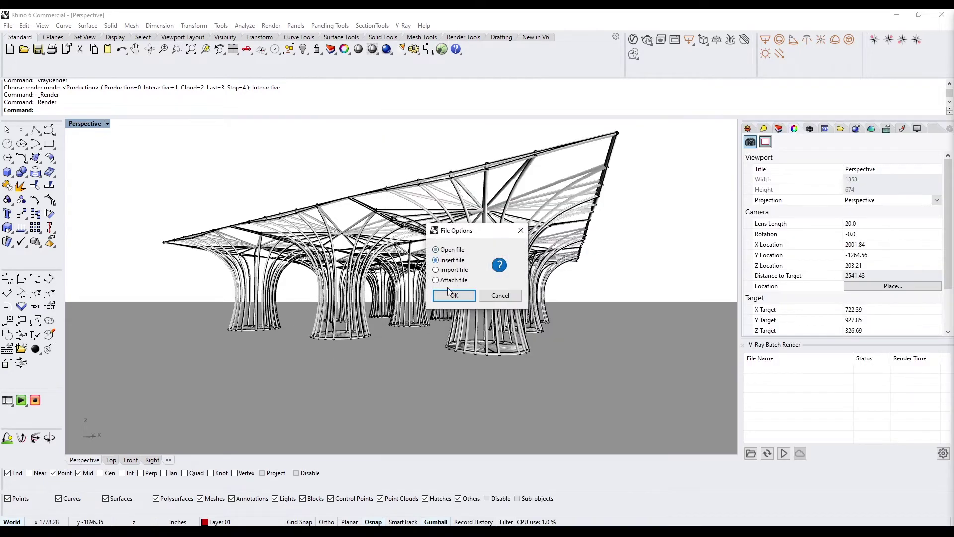
Insert the person model as a file and place it on the ground in front of the columns
left_click(451, 295)
key("Return")
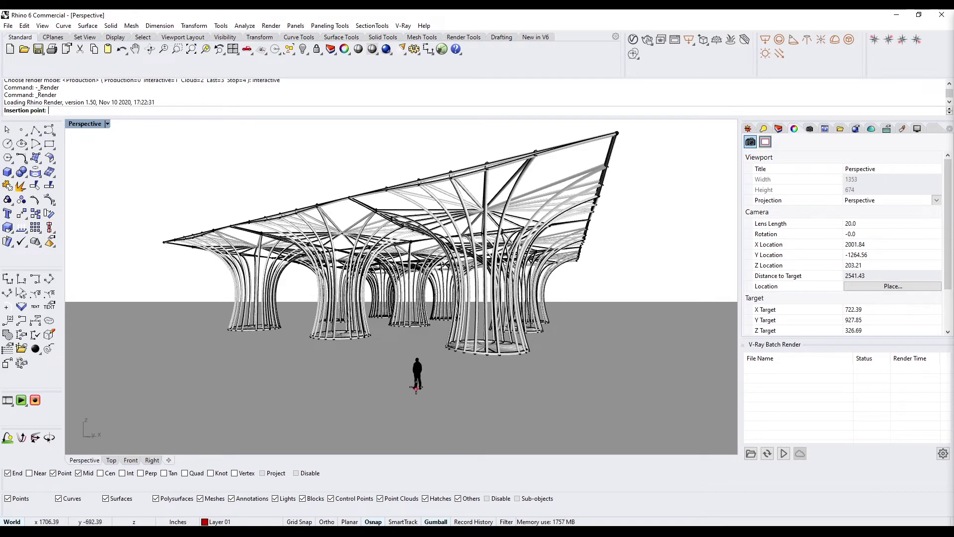
left_click(427, 399)
Frame the inserted person together with the whole canopy in the Perspective view and render it
type("ZS")
key("Return")
scroll(428, 379, "down", 5)
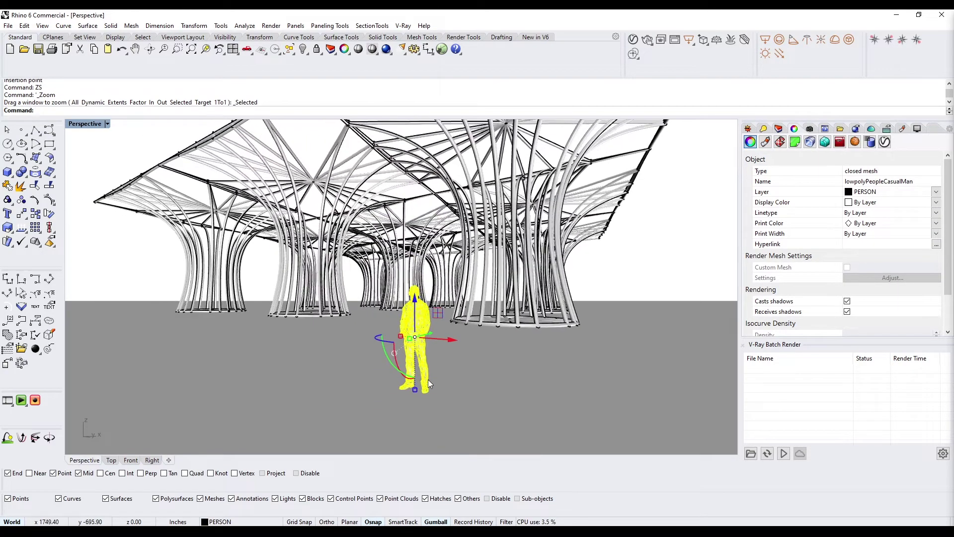
scroll(423, 375, "down", 6)
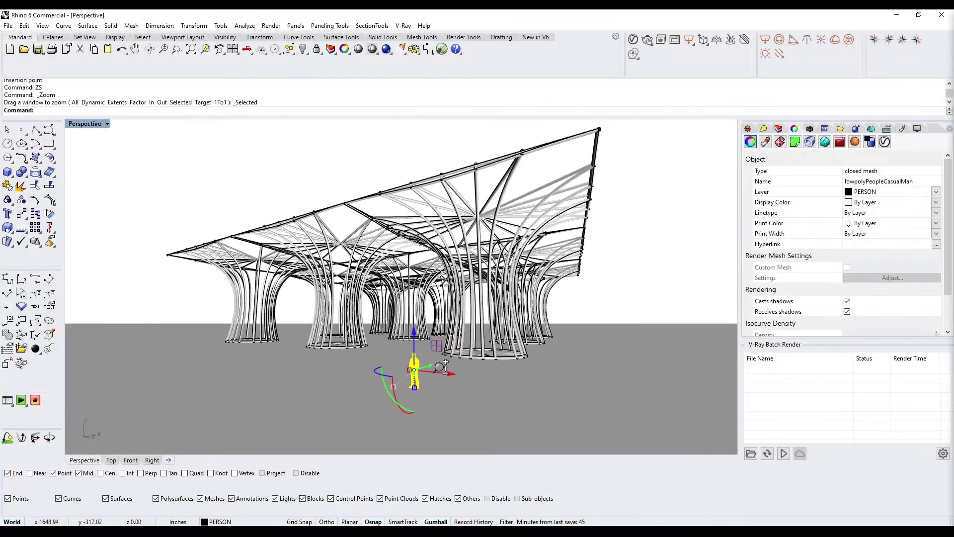
scroll(487, 343, "up", 4)
scroll(487, 343, "down", 2)
left_click(669, 255)
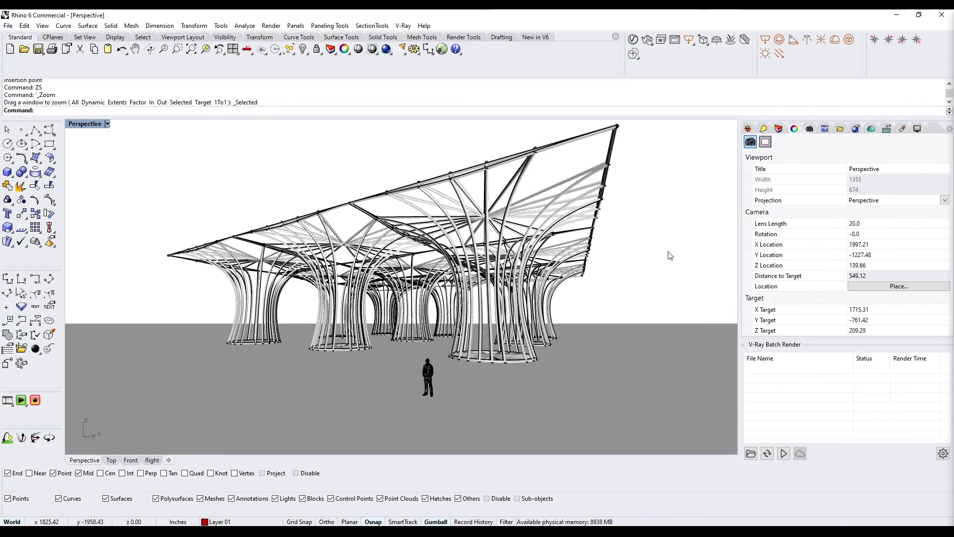
key("ctrl+r")
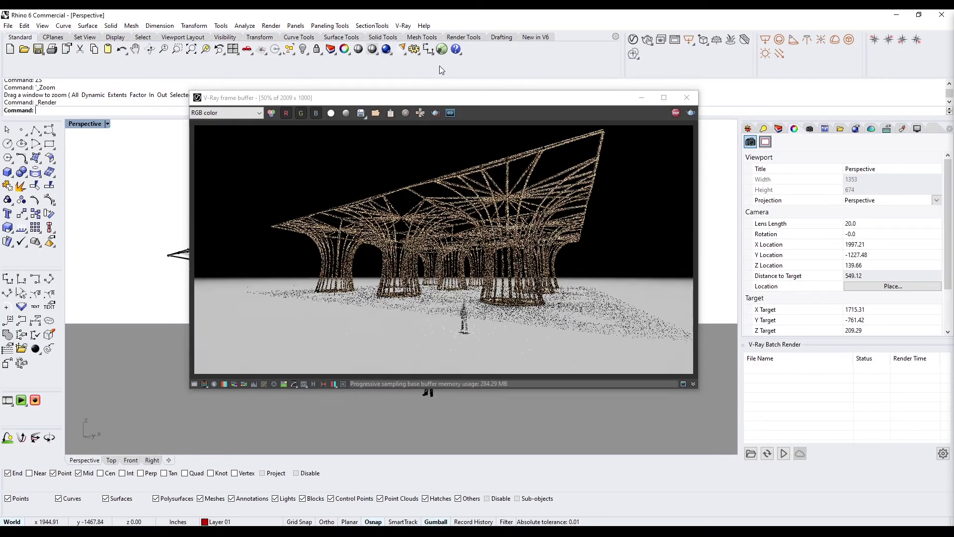
Scale the rectangle light down to the central part of the column grid and render again
double_click(84, 124)
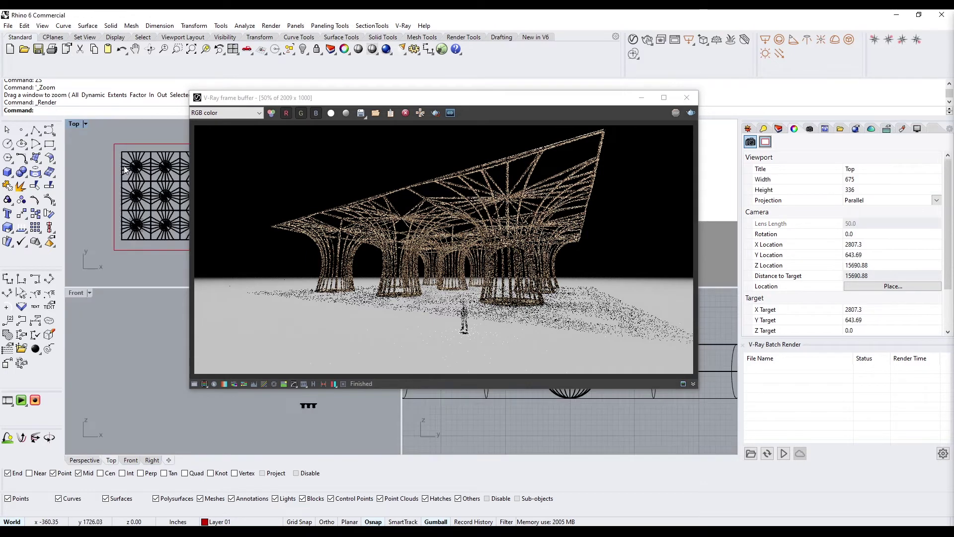
left_click(118, 196)
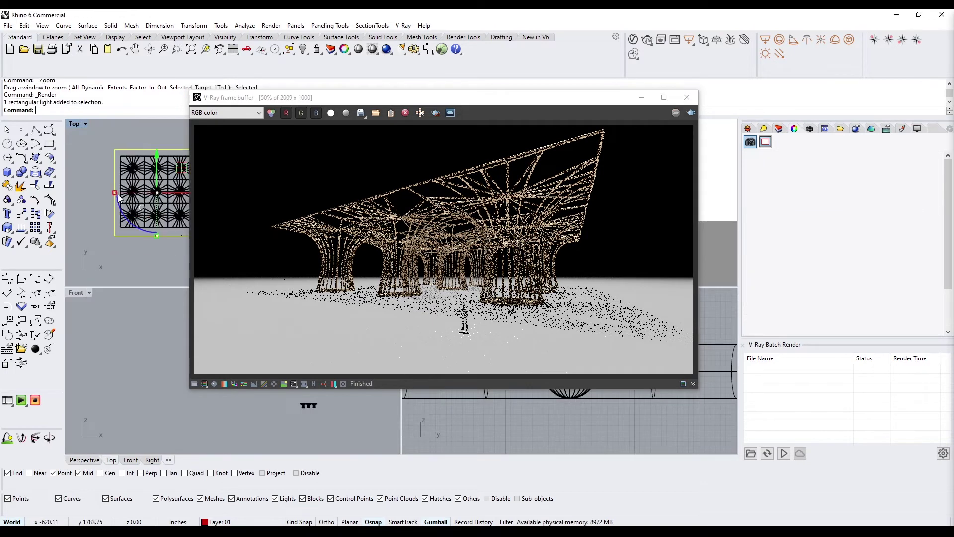
left_click(691, 113)
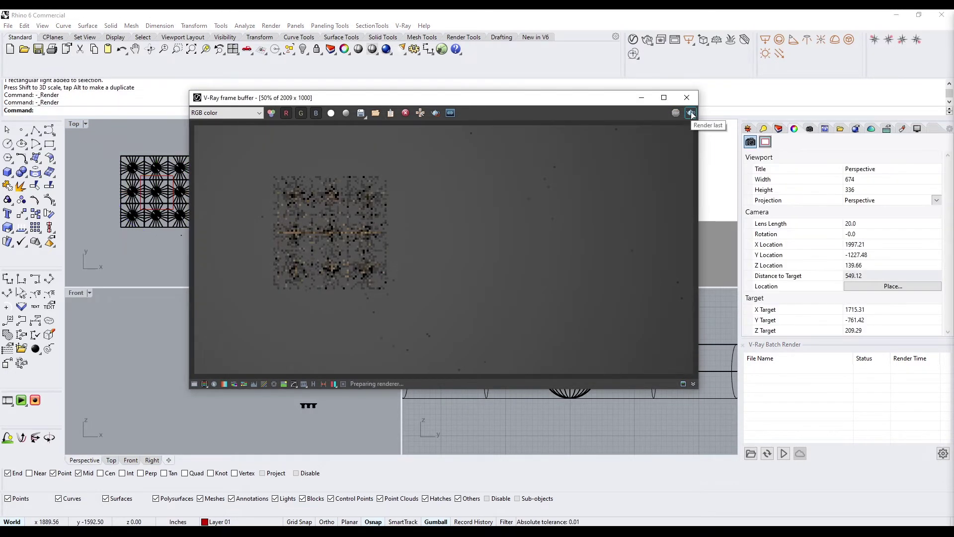
Raise the rectangle light's intensity, trying 200 and 500 before settling on 600
left_click(147, 179)
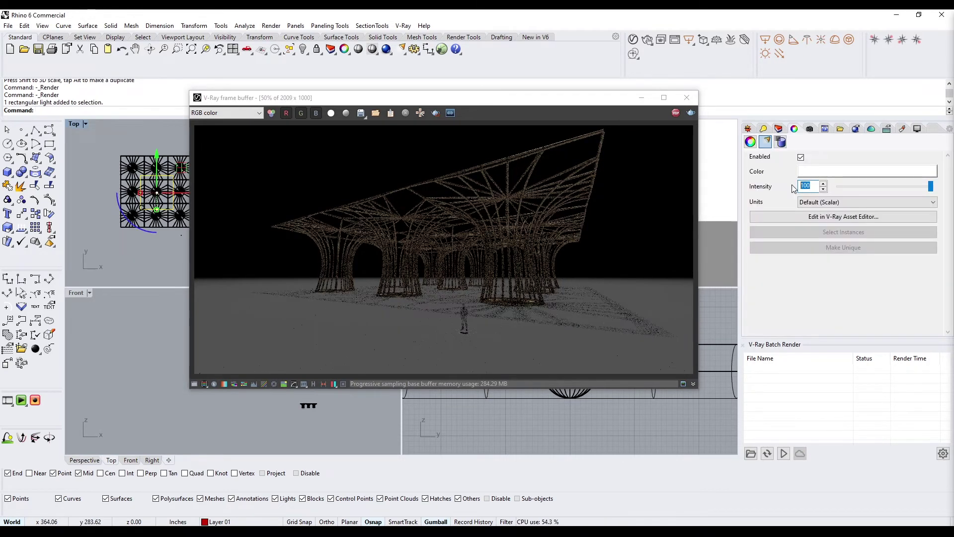
type("200")
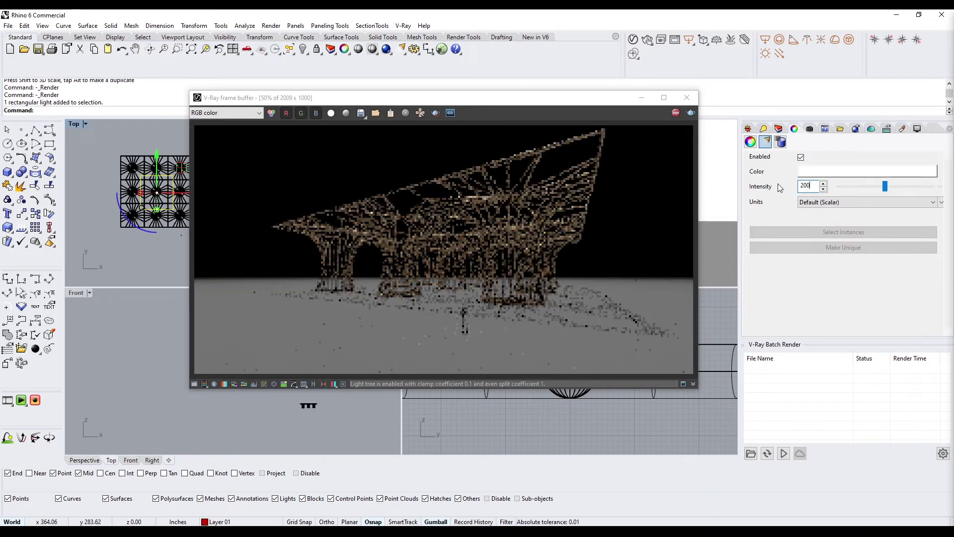
double_click(805, 189)
type("500")
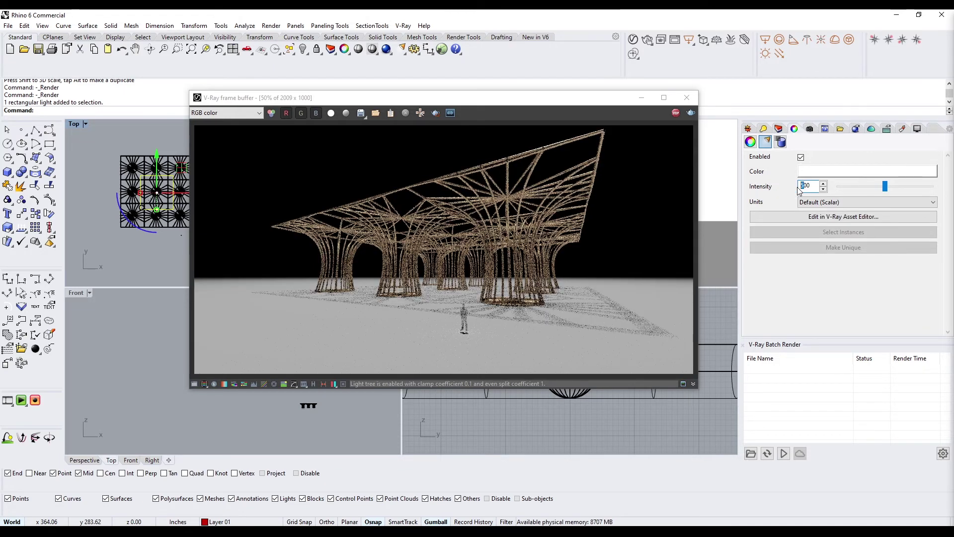
type("6")
Close the current render, make Perspective the active view and render it in Production mode
left_click(687, 97)
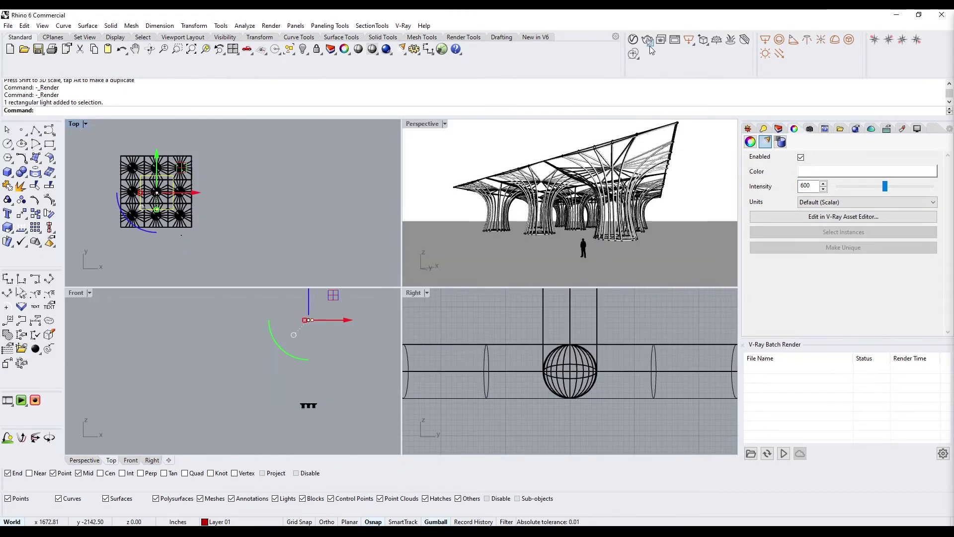
left_click(647, 39)
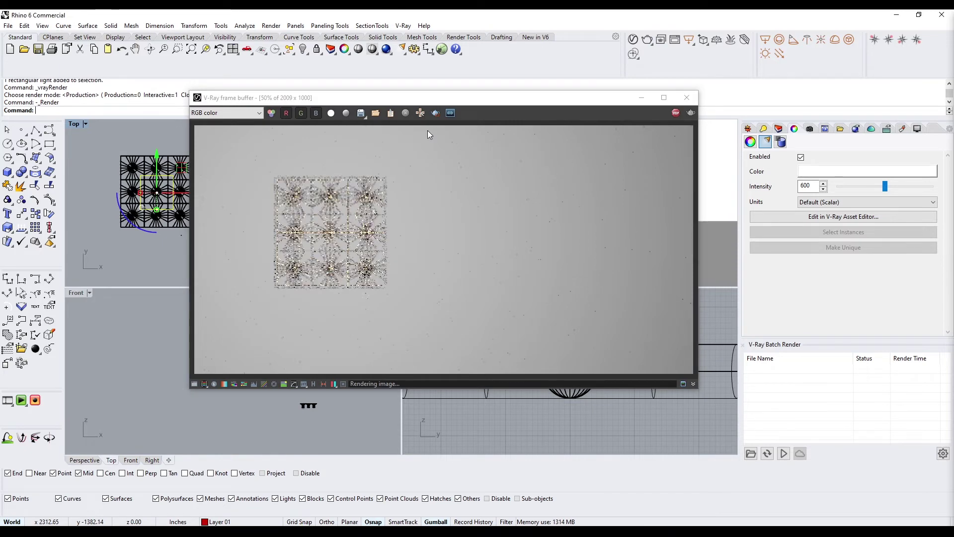
double_click(417, 124)
left_click(646, 41)
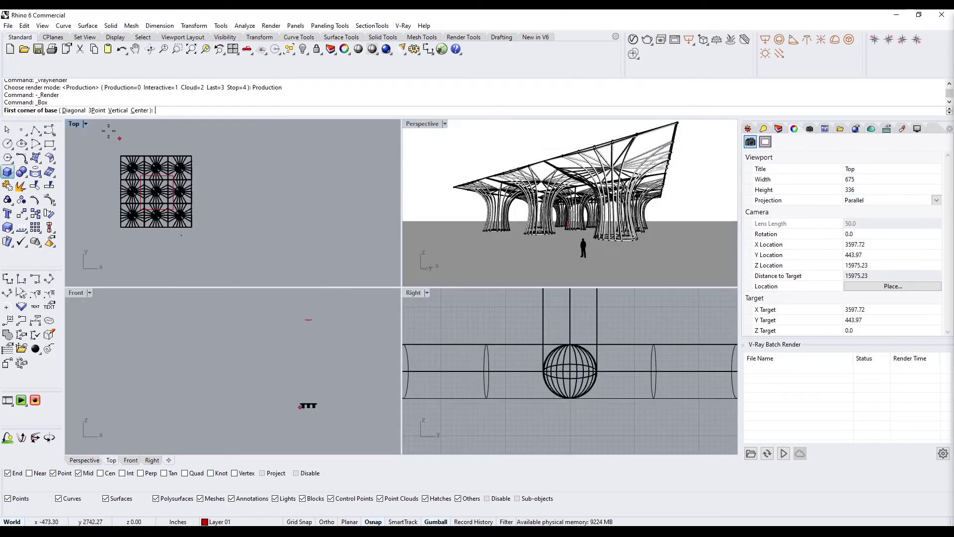
Draw a box with its base surrounding the column grid in plan, extending downward below the columns
left_click(88, 133)
left_click(224, 249)
Try to Boolean-subtract the ground box from the column structure on the Default layer
left_click(779, 129)
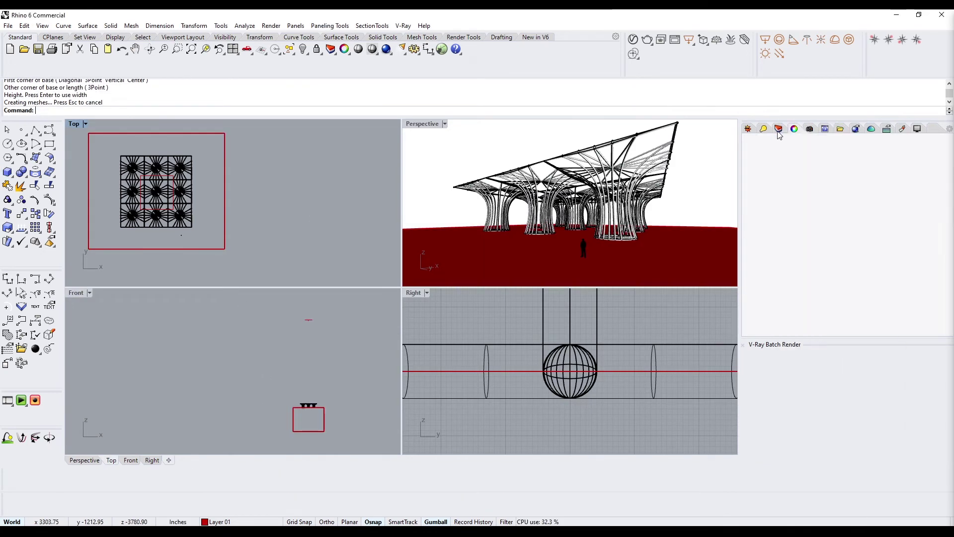
right_click(757, 161)
left_click(781, 315)
type("BD")
key("Return")
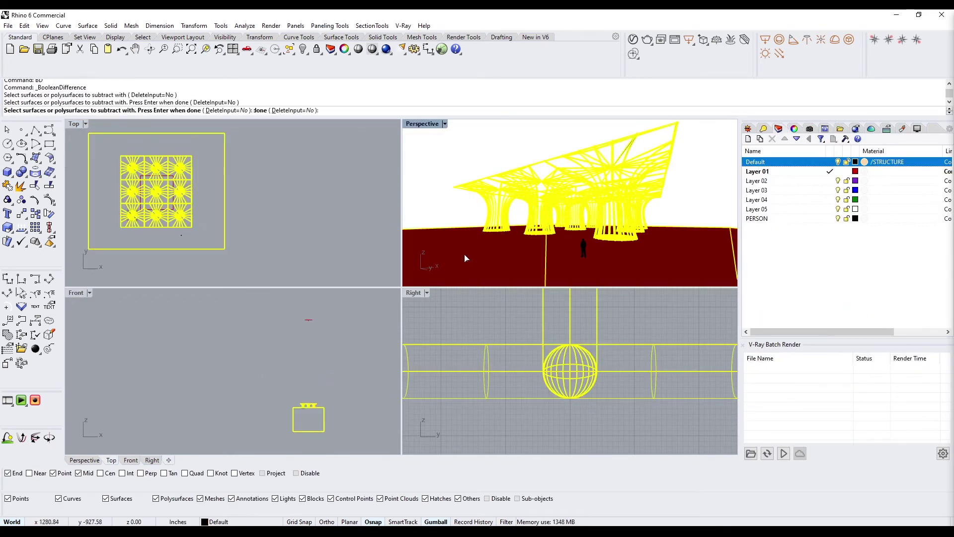
left_click(464, 253)
key("Return")
Move the scale figure down in the Front view so its feet align with the underside of the column base pipe
double_click(422, 123)
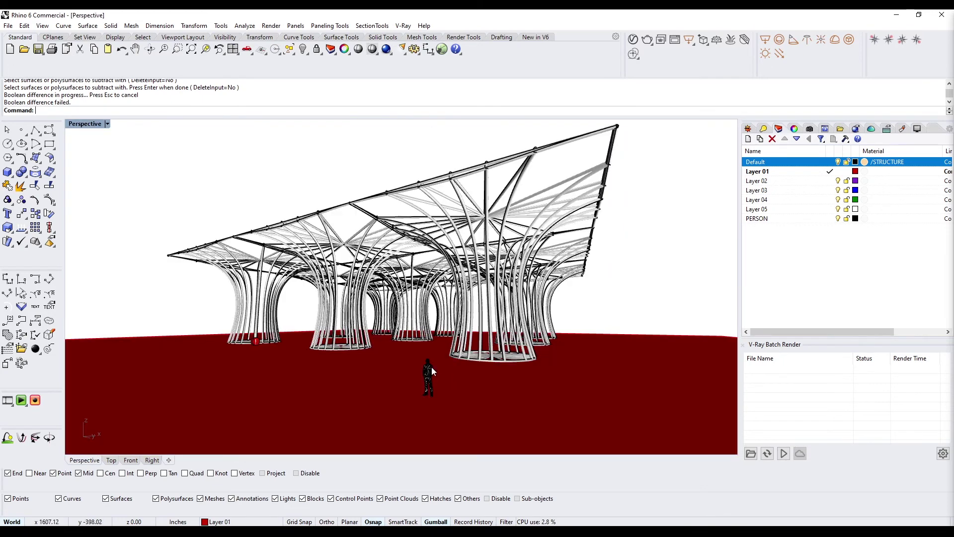
left_click(425, 380)
double_click(85, 124)
scroll(310, 387, "up", 5)
scroll(311, 386, "up", 8)
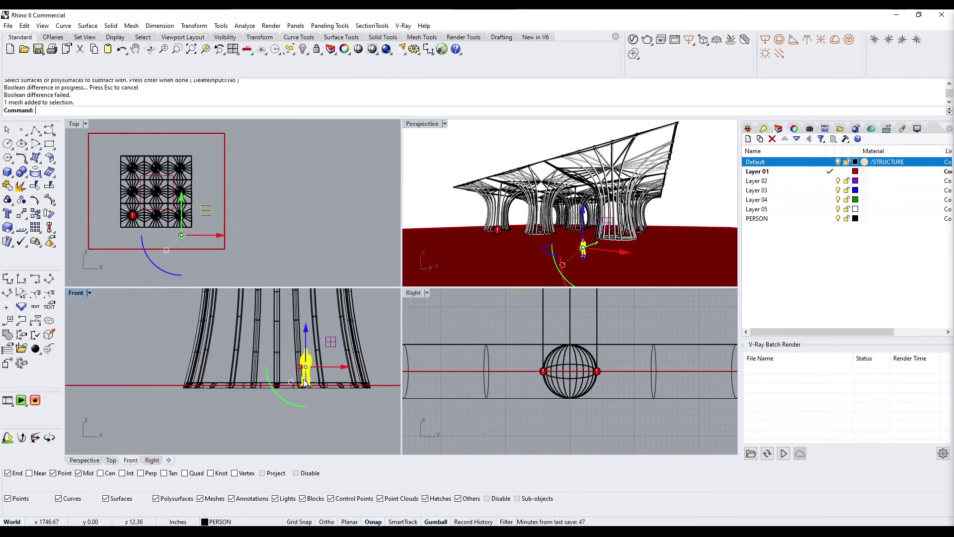
left_click_drag(297, 326, 298, 332)
scroll(297, 410, "up", 3)
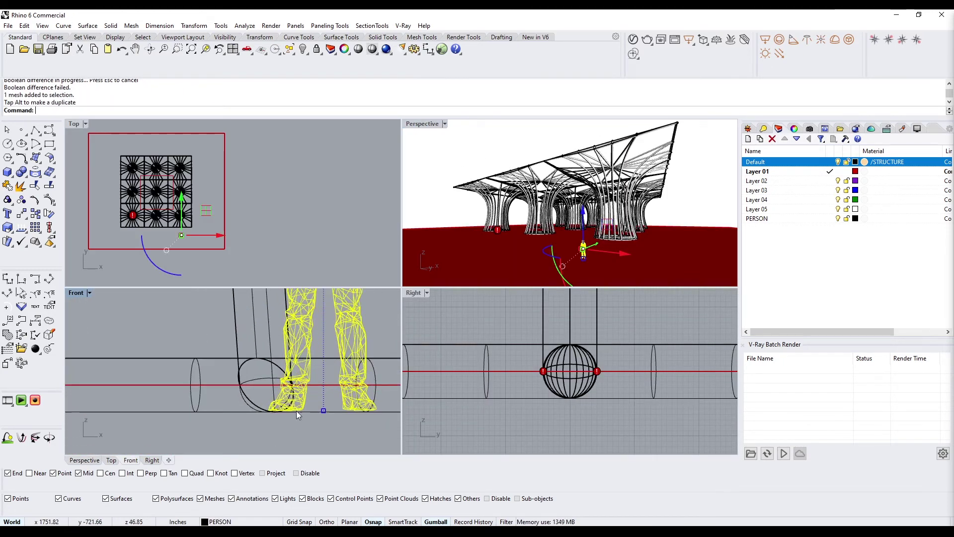
scroll(353, 383, "up", 3)
type("M")
key("Return")
left_click(354, 383)
key("Escape")
Delete the ground box and the red text dots left by the Boolean operation
double_click(422, 124)
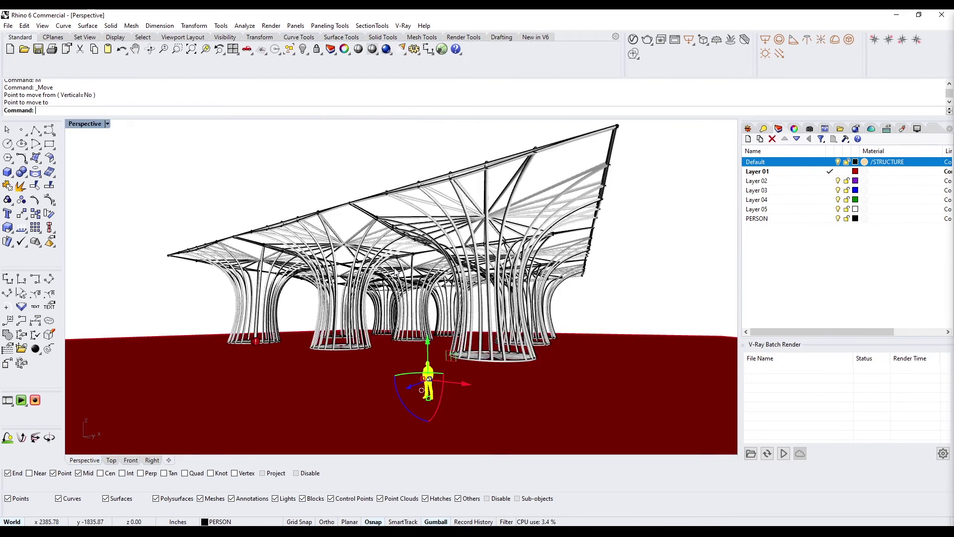
left_click(251, 348)
left_click(288, 374)
key("Delete")
left_click(251, 346)
left_click(292, 382)
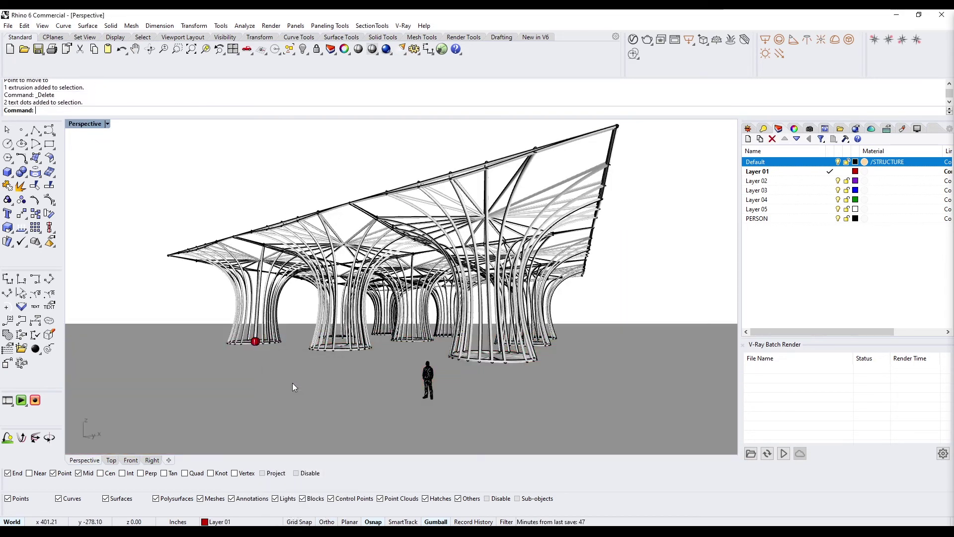
Reframe the Perspective view around the whole canopy and scale figure, run a test render, and close it
key("F3")
scroll(523, 358, "down", 5)
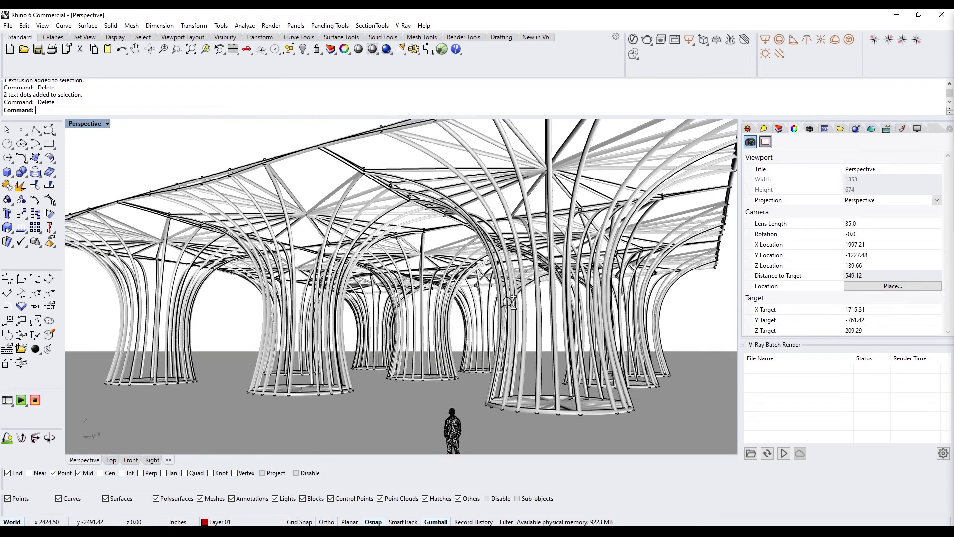
scroll(523, 358, "down", 2)
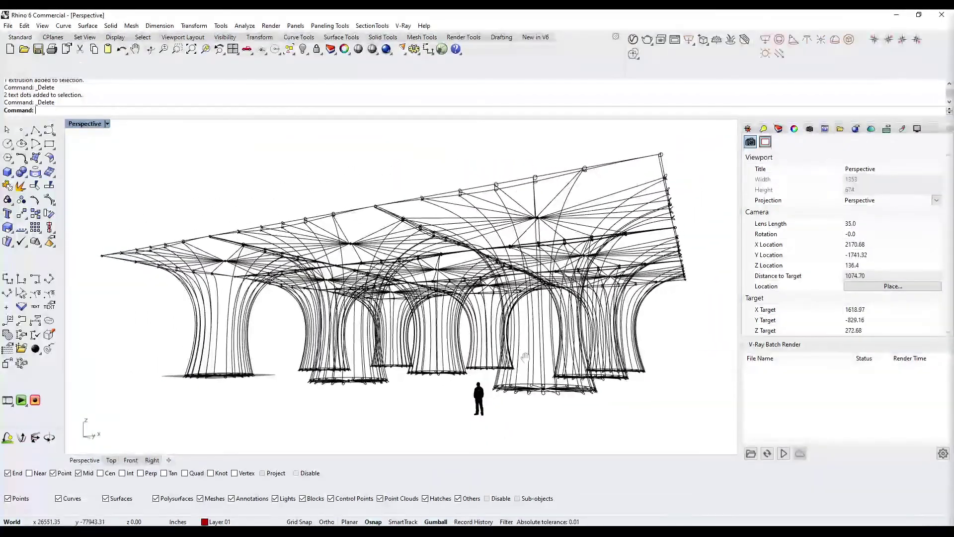
type("m")
key("Return")
key("Escape")
right_click_drag(544, 347, 511, 319)
scroll(510, 320, "up", 1)
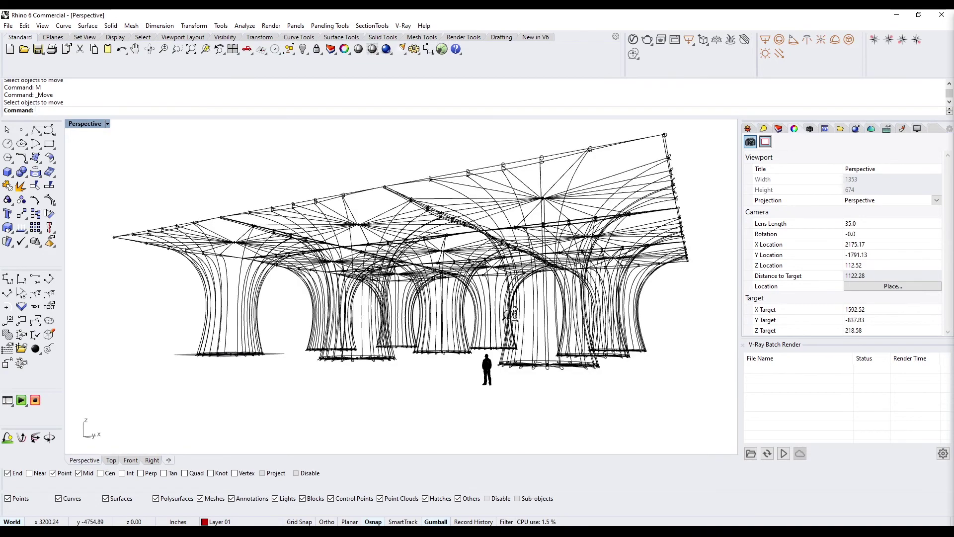
left_click(386, 49)
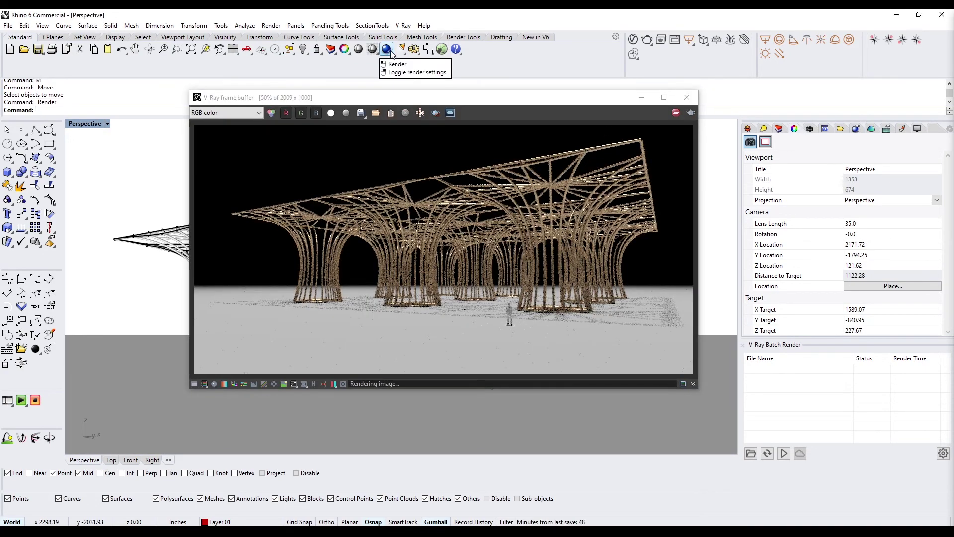
left_click(675, 113)
left_click(686, 97)
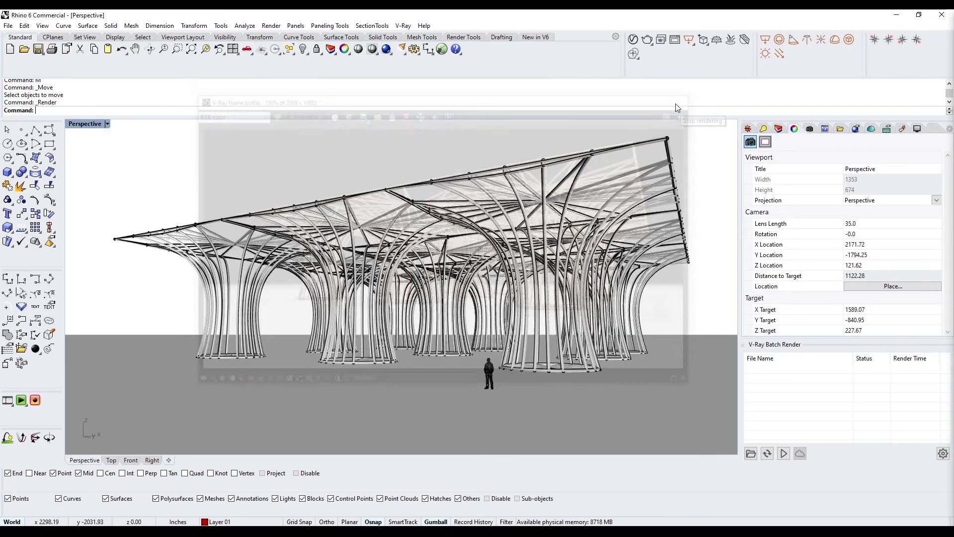
Check the rectangle light's settings from the Top view and render the maximized Perspective view again
double_click(84, 123)
left_click(176, 188)
scroll(177, 188, "up", 5)
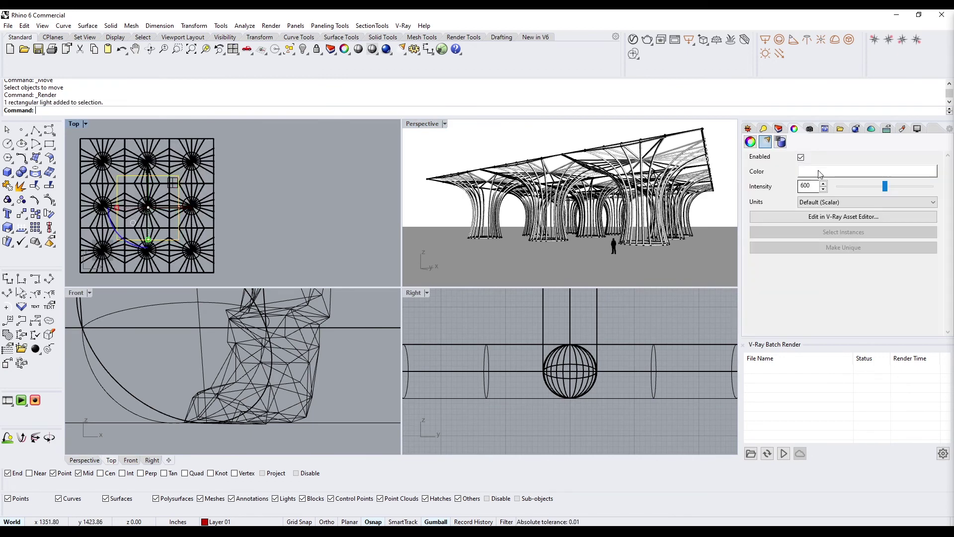
left_click(514, 142)
double_click(422, 123)
left_click(401, 49)
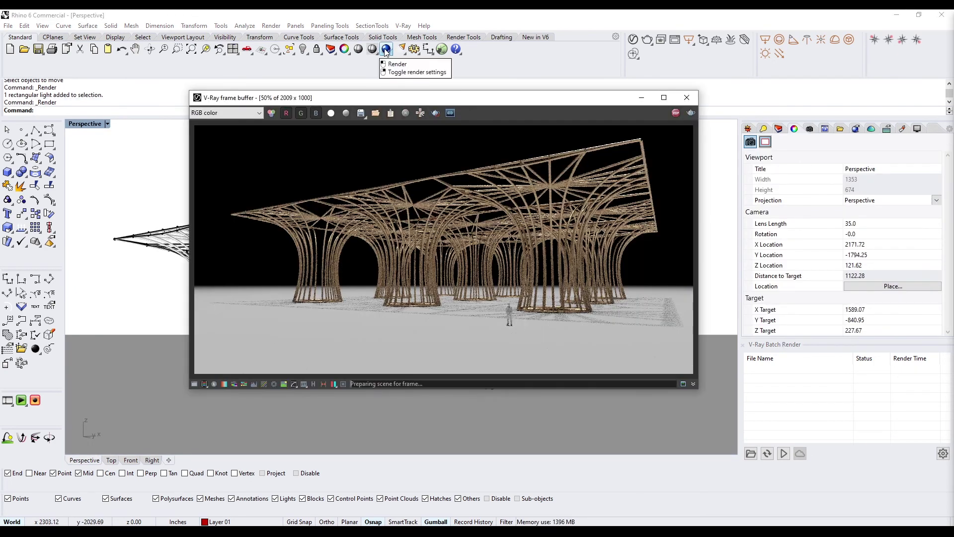